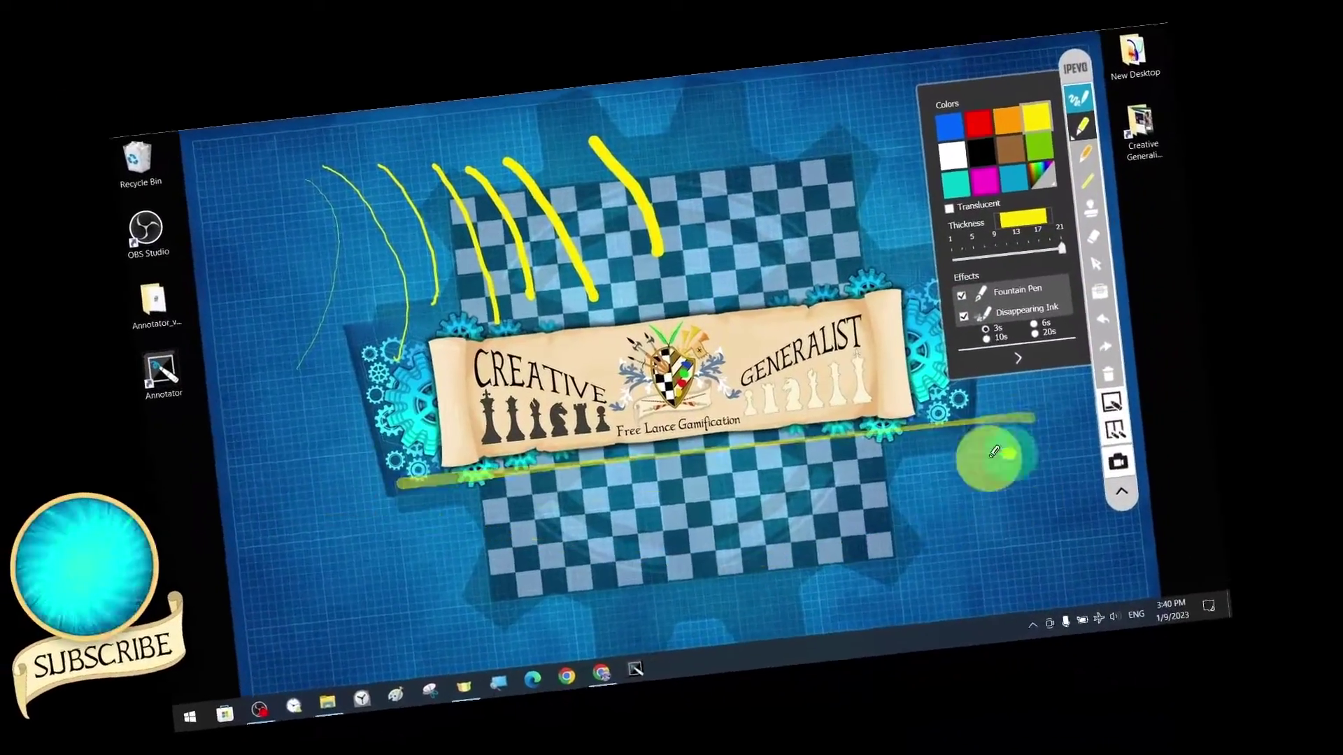
# Step: Draw a long yellow stroke across the desktop, turn off the Fountain Pen effect and draw a second stroke below it
pyautogui.moveTo(379, 511); pyautogui.dragTo(1011, 433)
pyautogui.click(962, 296)
pyautogui.moveTo(362, 565); pyautogui.dragTo(980, 503)
# Step: Set the Disappearing Ink duration to 10s and draw several diagonal yellow strokes across the lower half of the desktop
pyautogui.click(986, 339)
pyautogui.moveTo(216, 502); pyautogui.dragTo(490, 412)
pyautogui.moveTo(307, 580); pyautogui.dragTo(631, 482)
pyautogui.moveTo(433, 624); pyautogui.dragTo(761, 503)
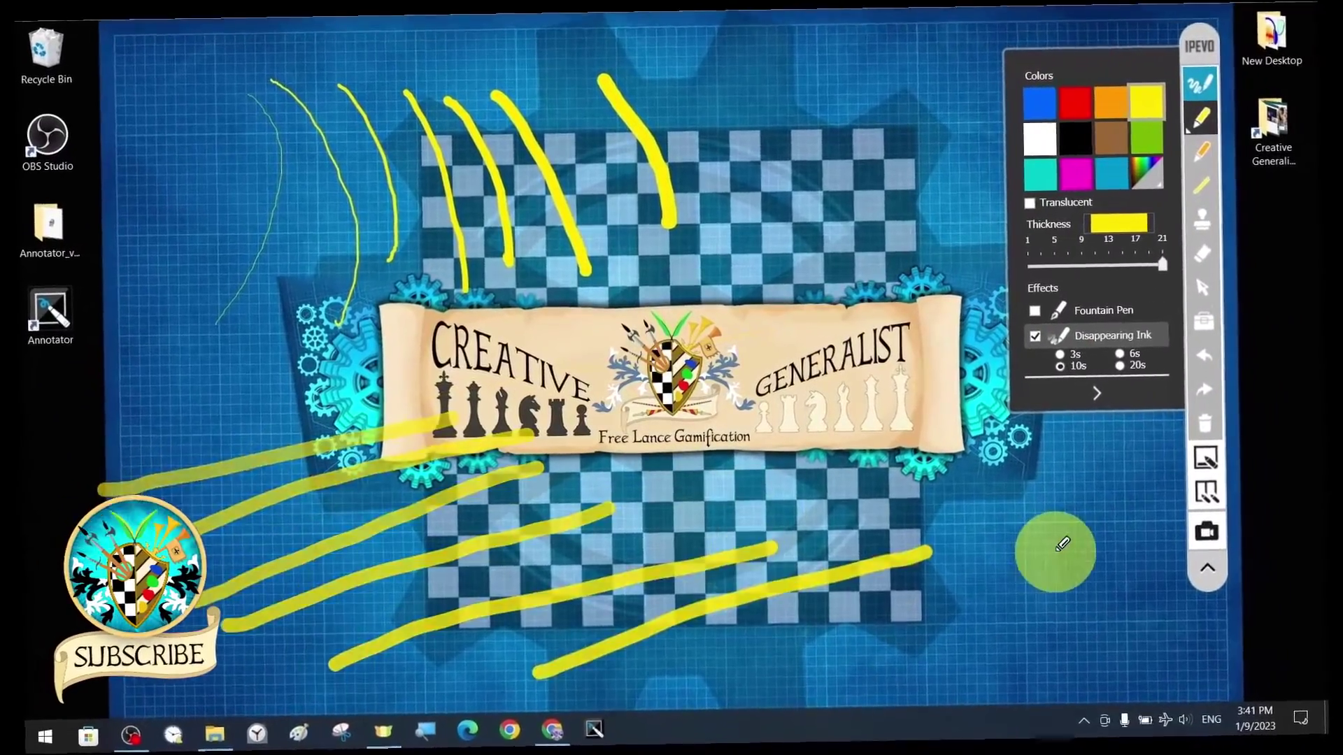
pyautogui.click(986, 329)
pyautogui.click(1157, 172)
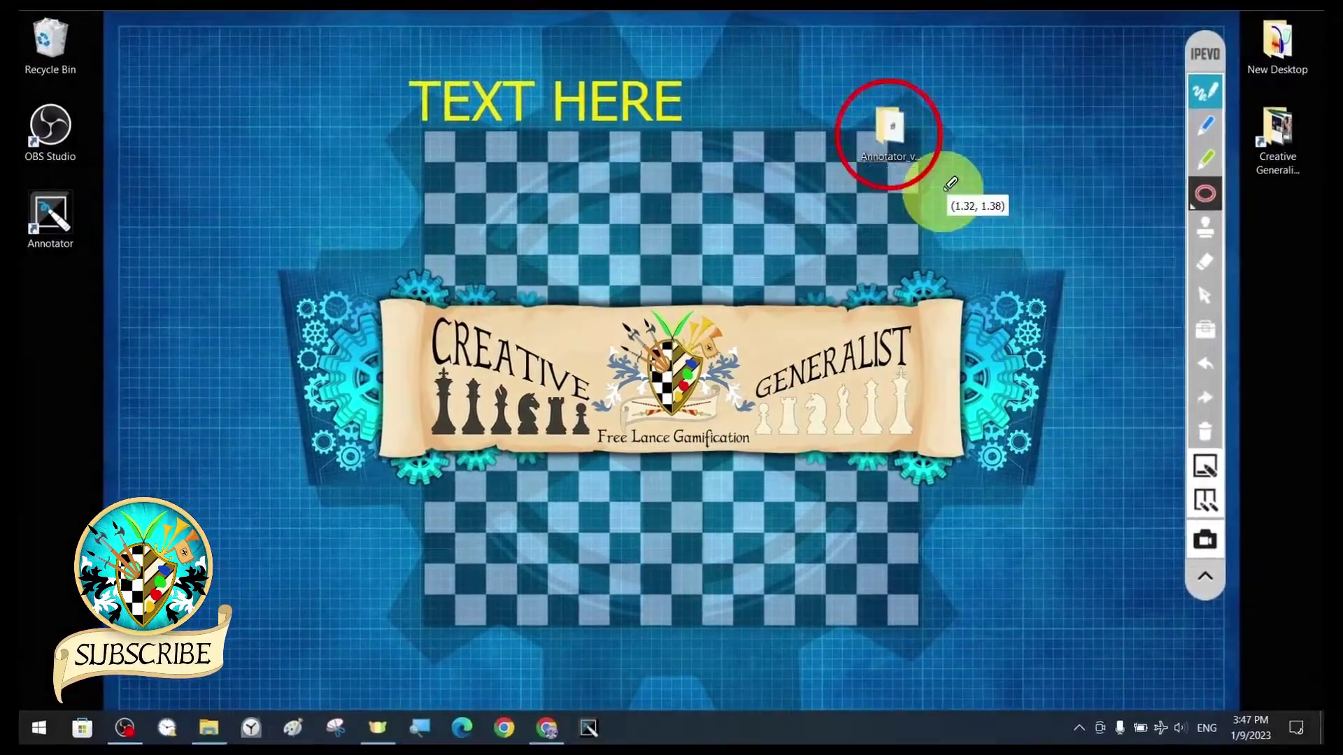
# Step: Draw a red ellipse outline on the desktop and frame the web page's Multi-Pen Mode section with a yellow rectangle
pyautogui.moveTo(870, 156); pyautogui.dragTo(745, 277)
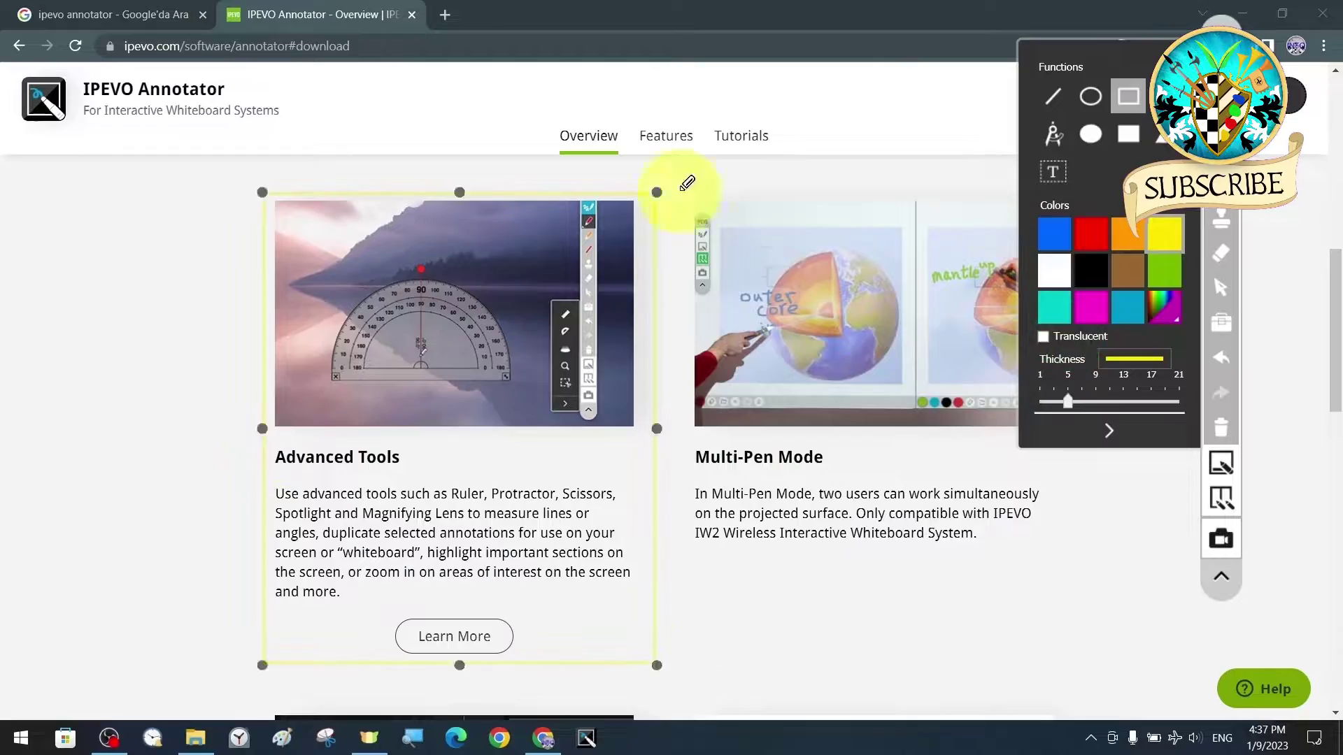
pyautogui.moveTo(683, 186); pyautogui.dragTo(1096, 563)
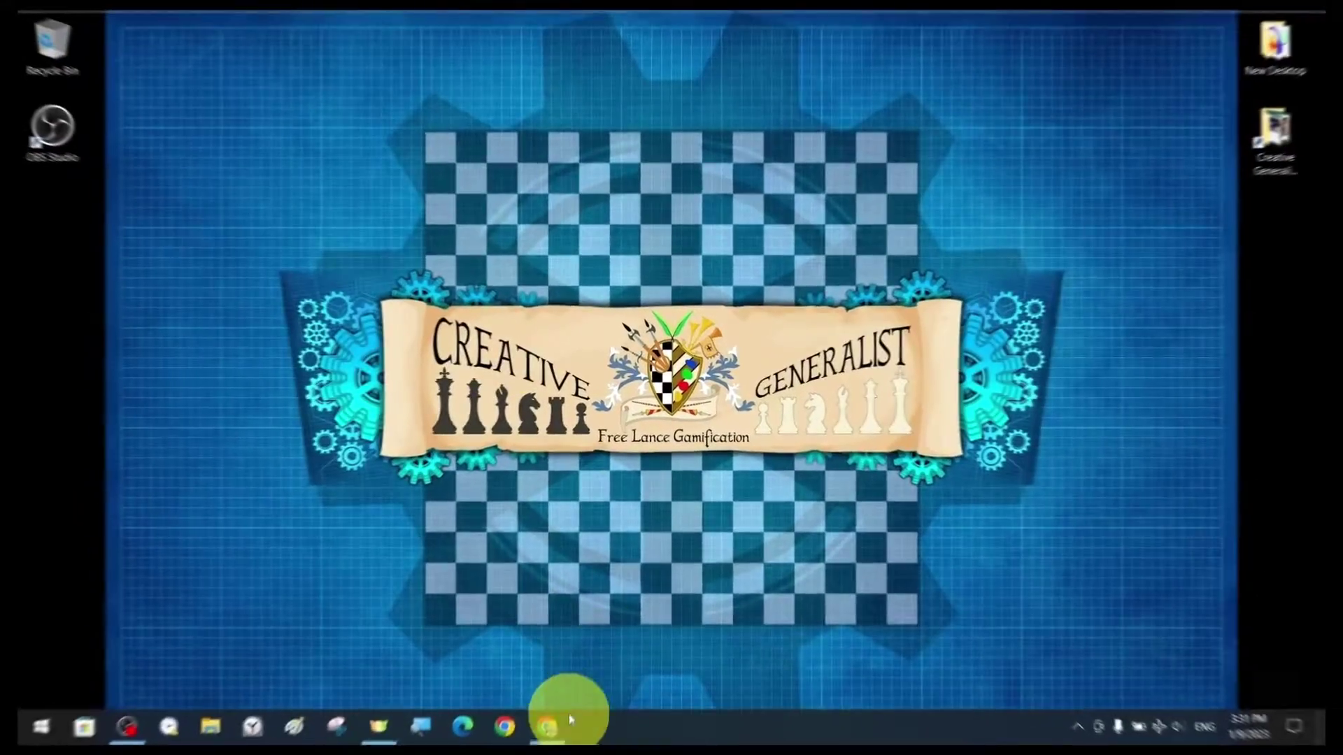
# Step: Search Google for ipevo annotator in Chrome and open the IPEVO Annotator - Overview result in a new tab
pyautogui.click(538, 411)
pyautogui.write('ipevo')
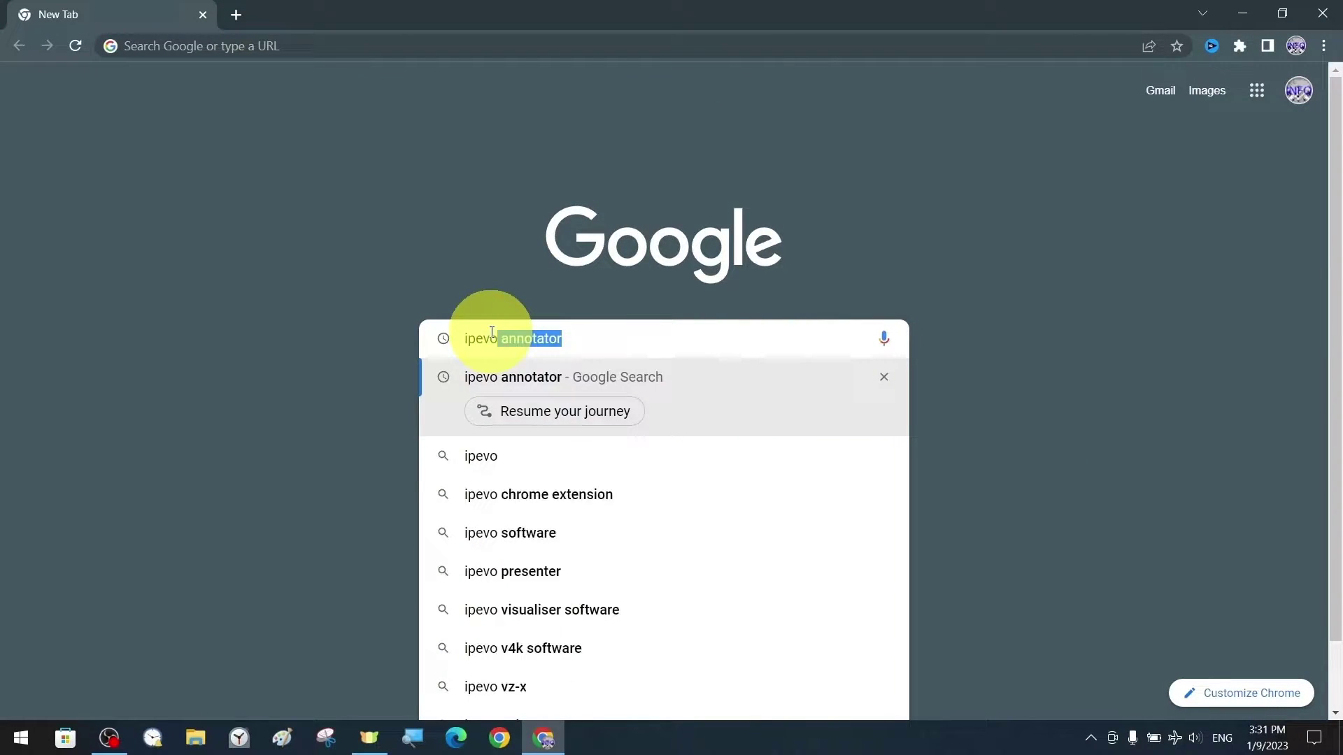
pyautogui.press('Return')
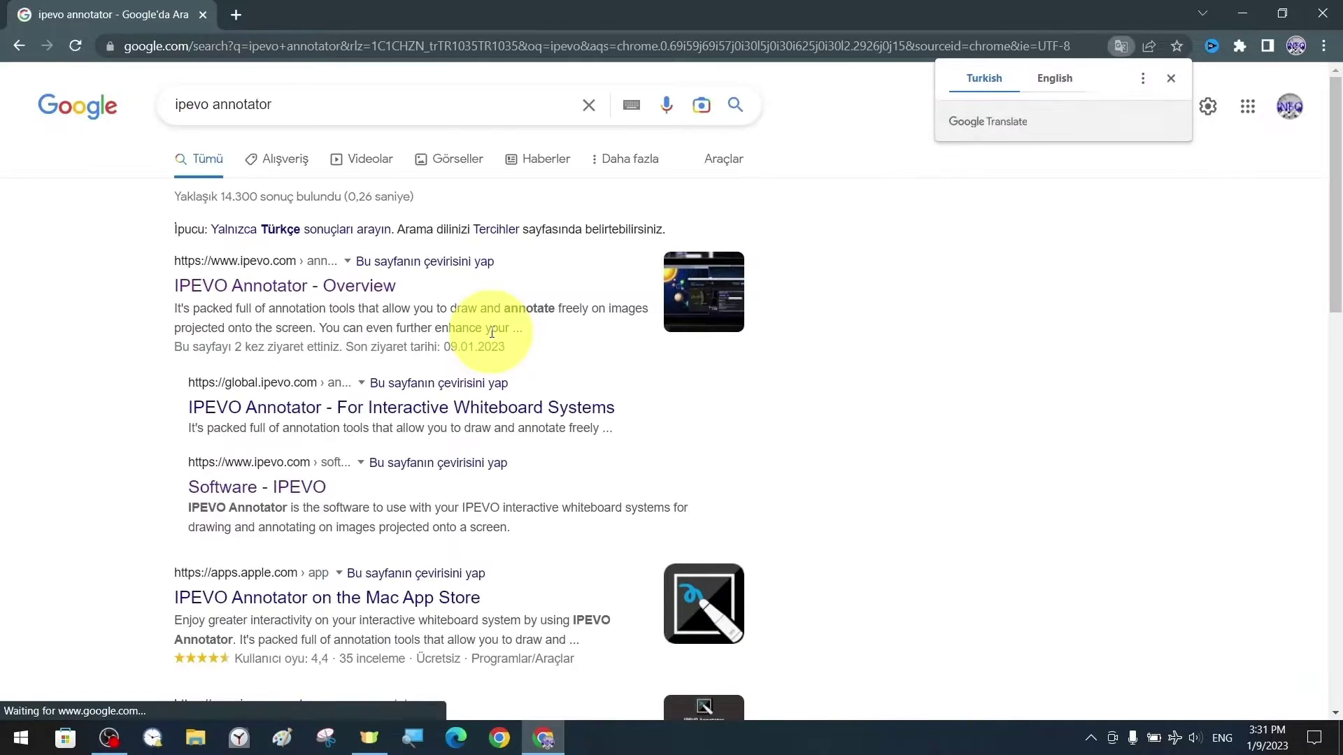
pyautogui.rightClick(302, 297)
pyautogui.click(360, 311)
pyautogui.click(354, 14)
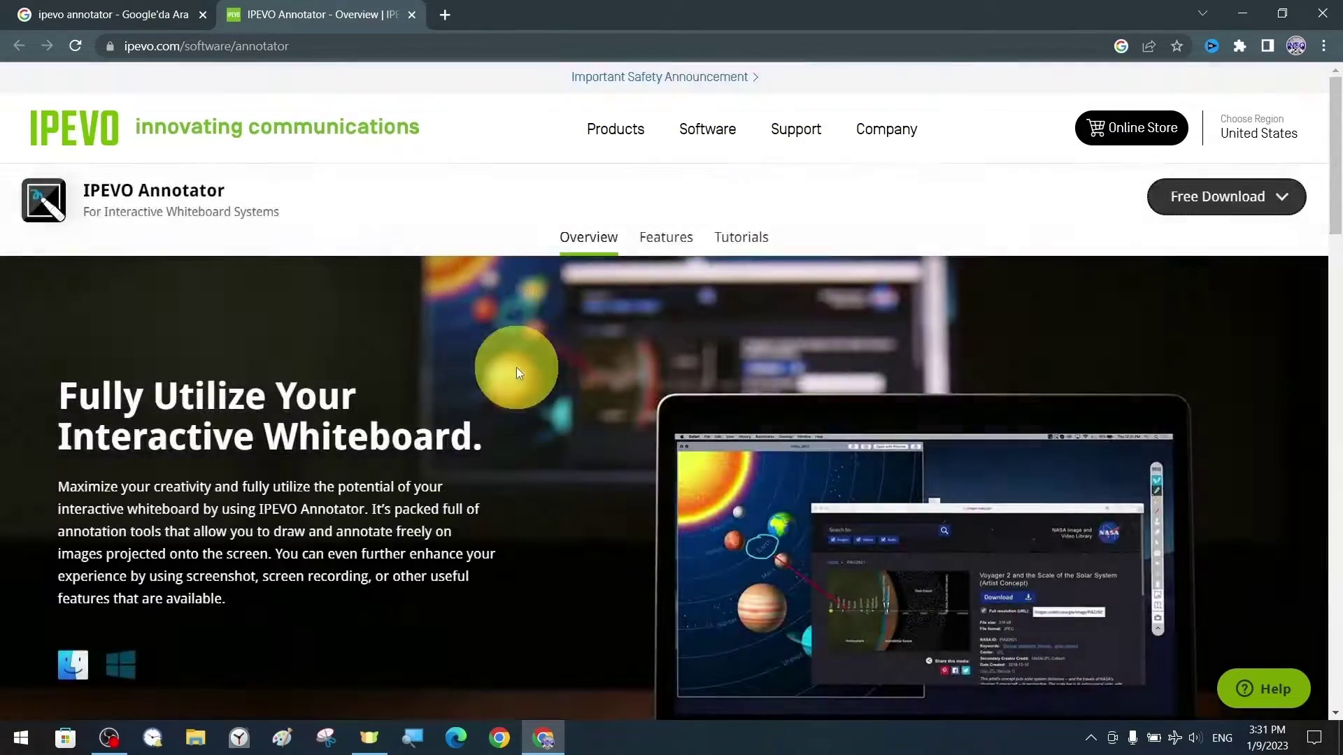
# Step: Look through the featured products on the IPEVO home page in a separate tab and close that tab
pyautogui.scroll(-1, 1133, 421)
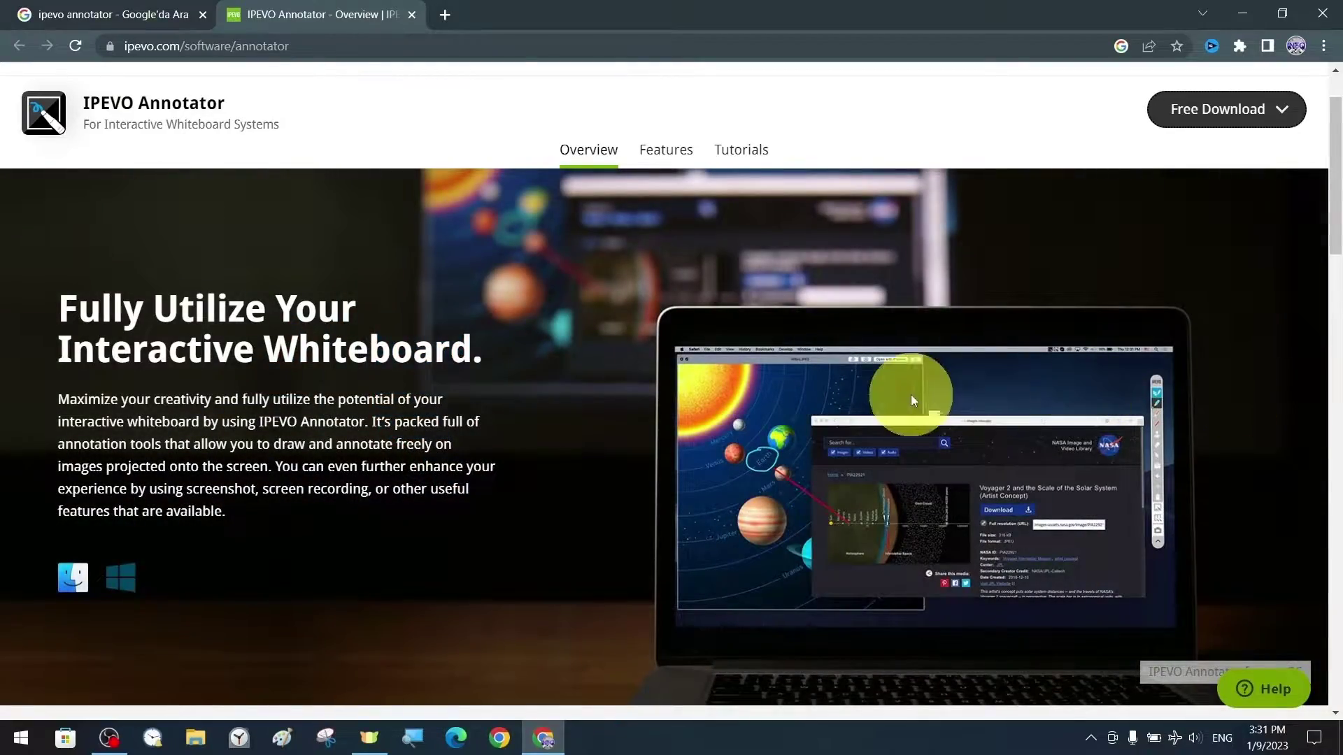
pyautogui.scroll(1, 911, 400)
pyautogui.click(497, 11)
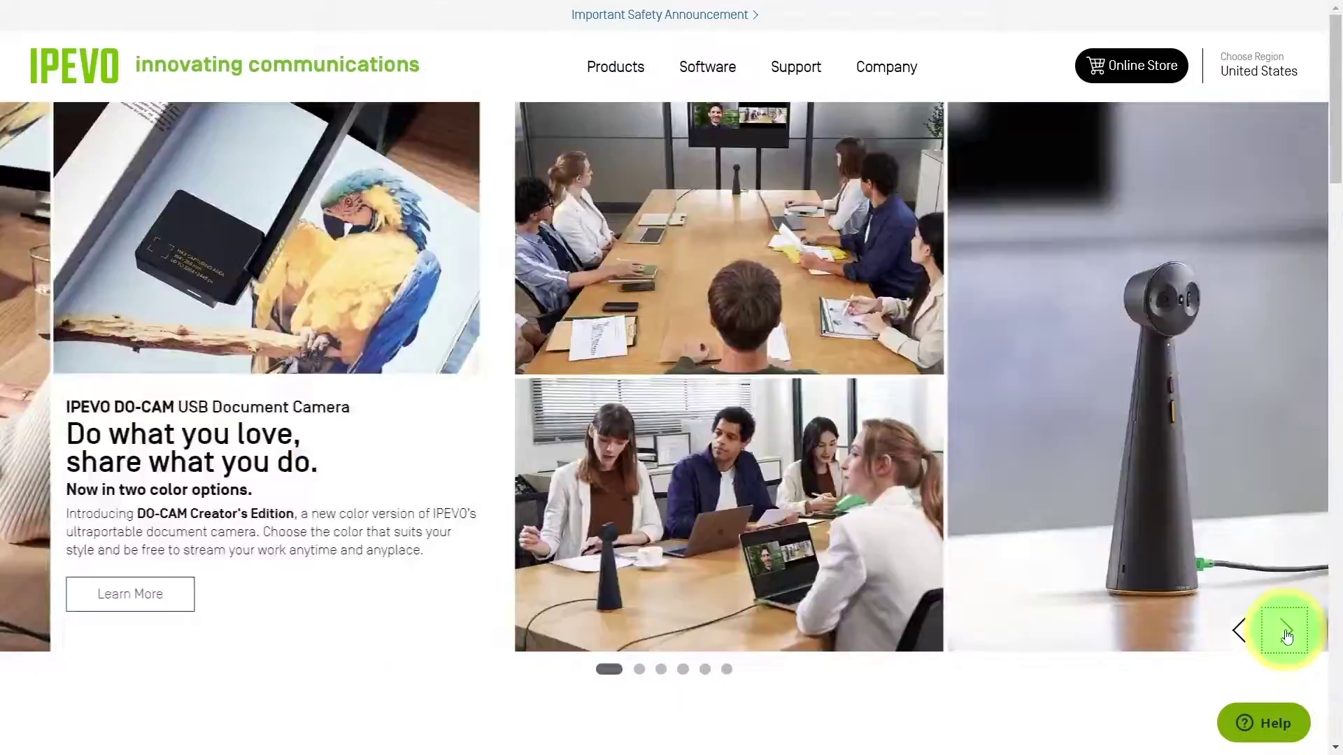
pyautogui.click(1286, 631)
pyautogui.click(1286, 631)
pyautogui.click(1287, 631)
pyautogui.click(1287, 630)
pyautogui.press('F11')
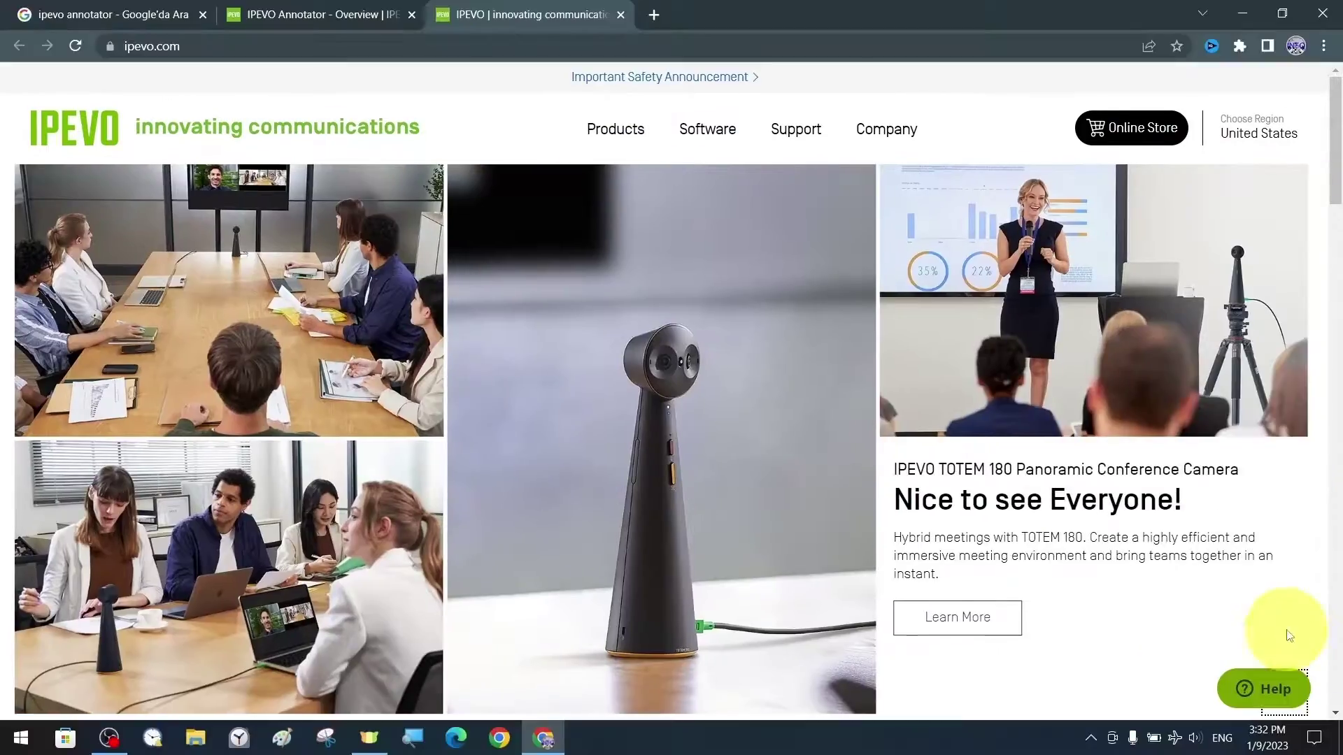
pyautogui.click(622, 15)
# Step: Examine the new and recommended features on the IPEVO Annotator overview page in full screen
pyautogui.press('F11')
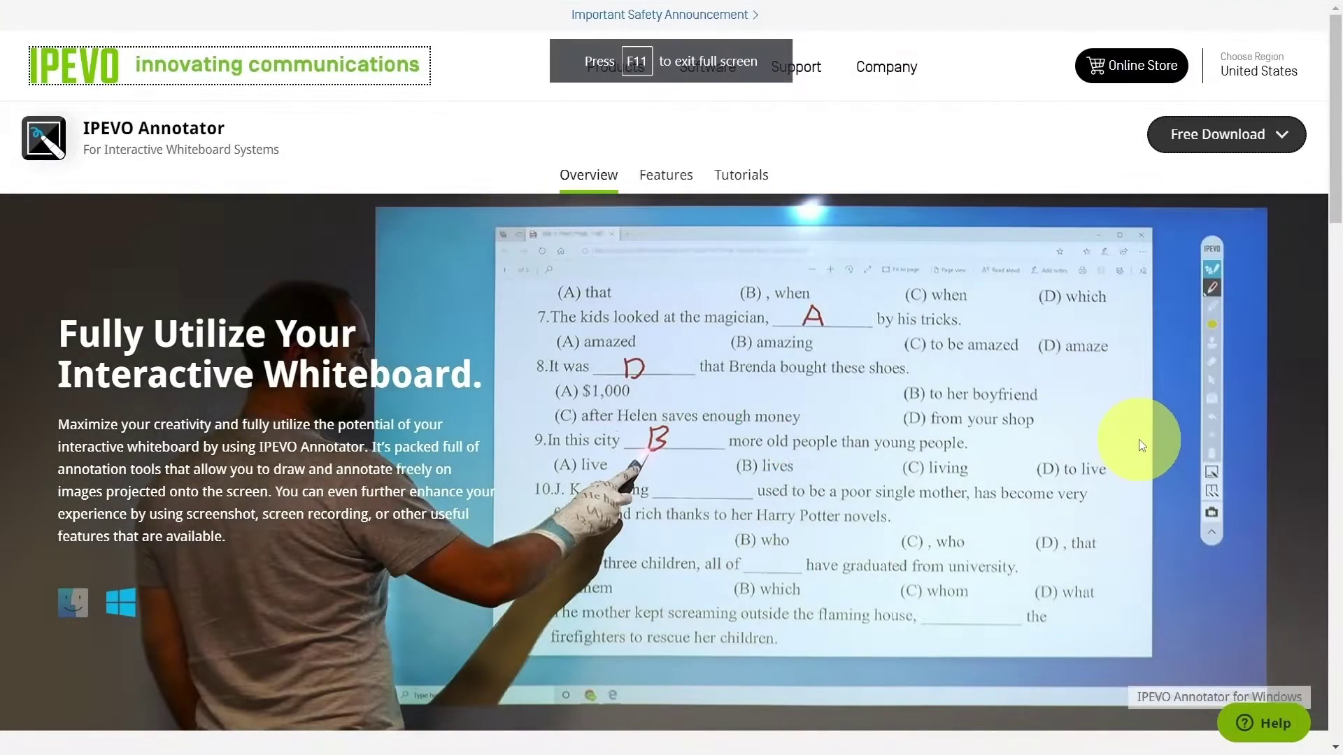
pyautogui.scroll(-1, 1139, 439)
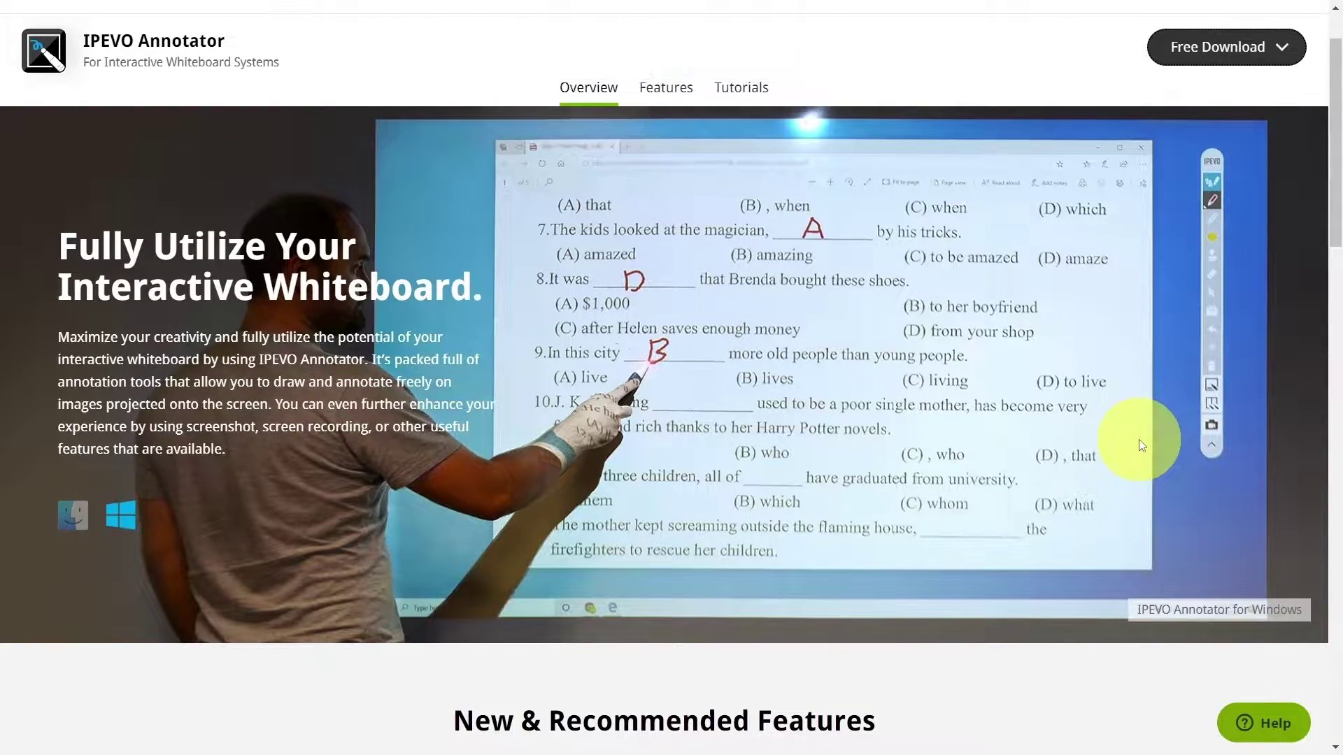
pyautogui.scroll(-5, 1337, 439)
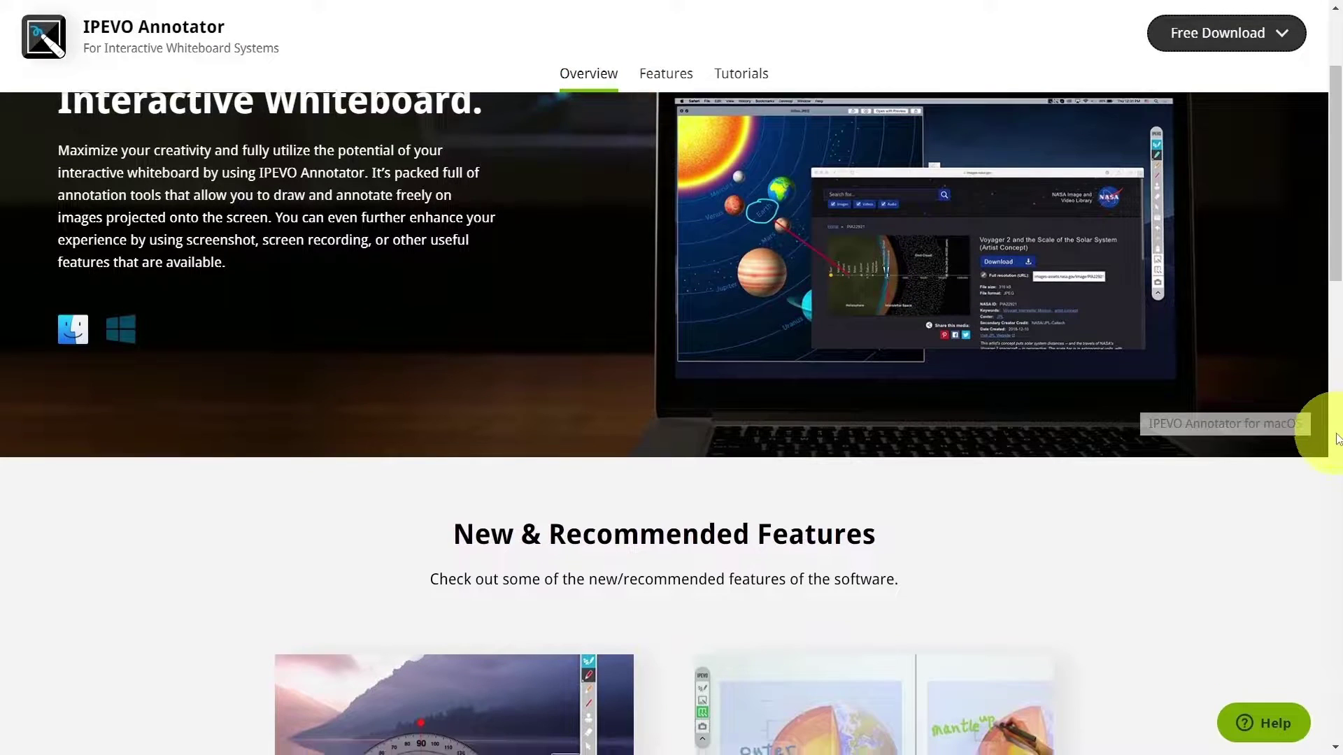
pyautogui.scroll(-2, 1337, 440)
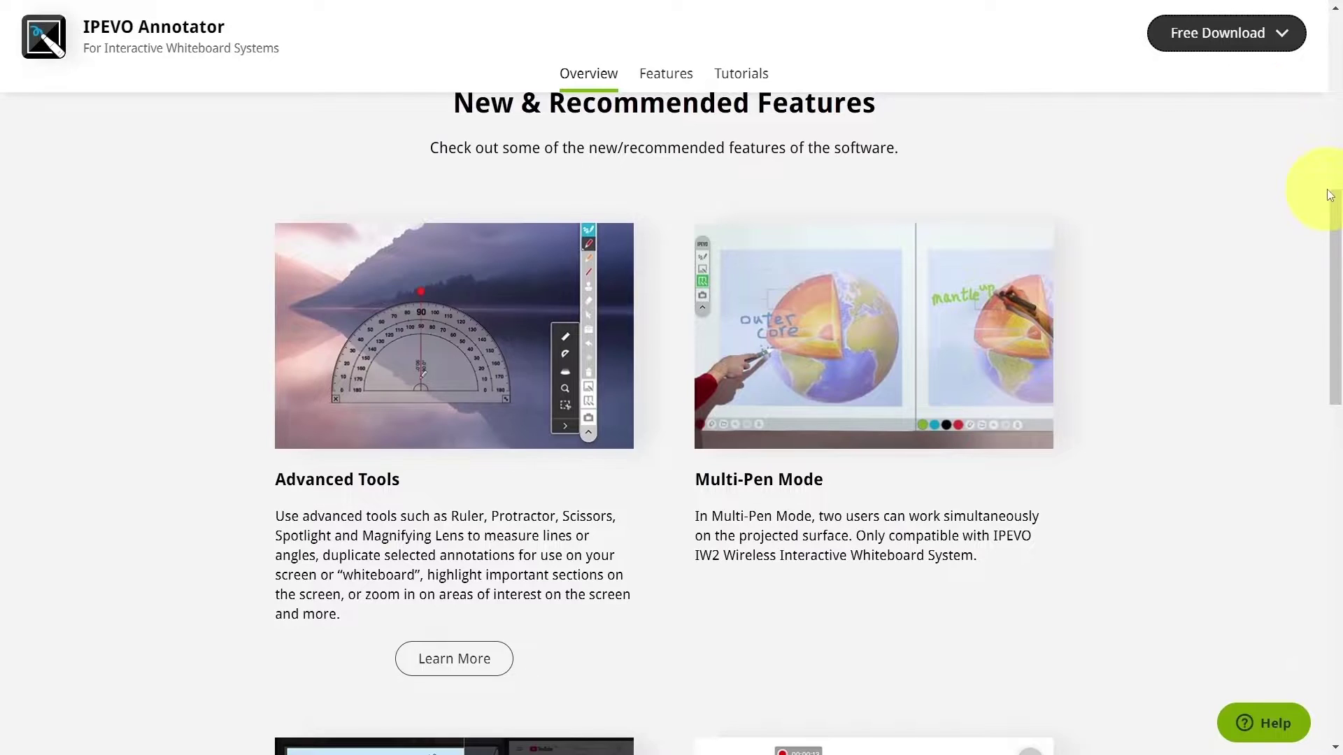
pyautogui.scroll(-8, 1327, 190)
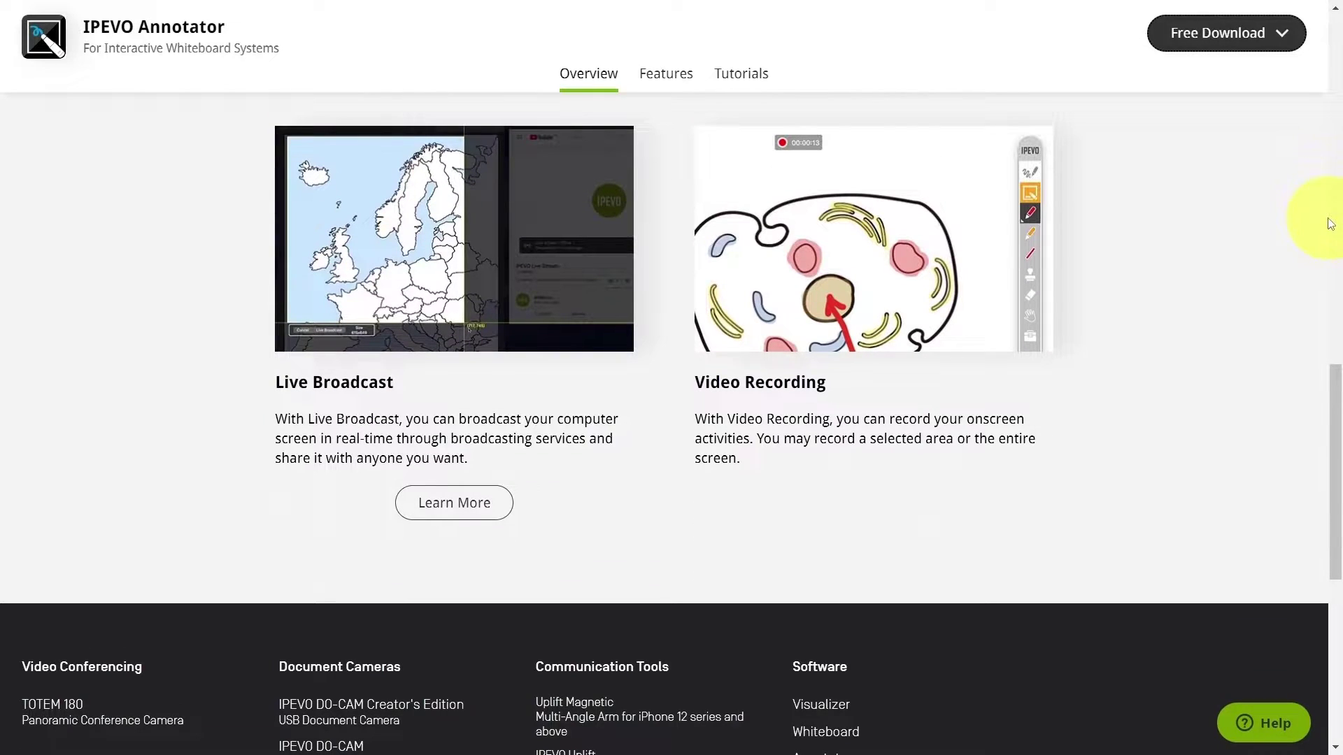
pyautogui.scroll(5, 1331, 224)
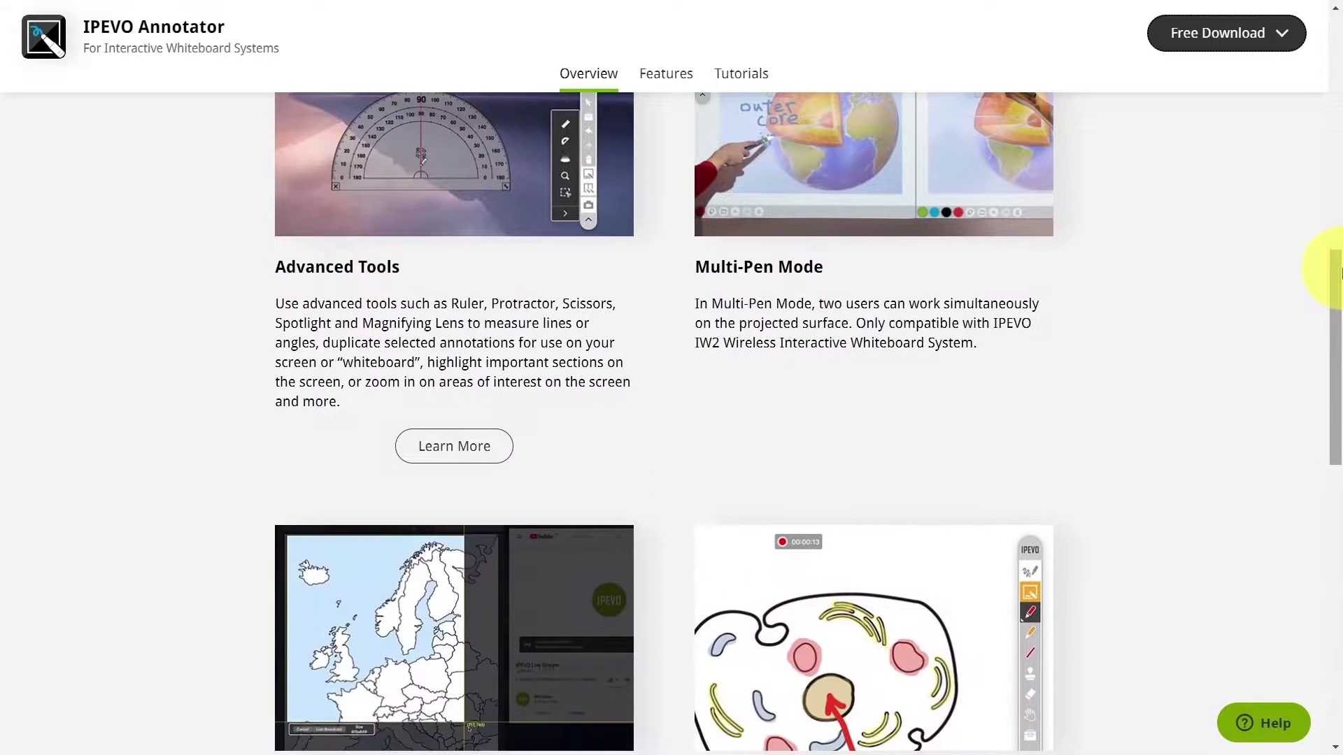
pyautogui.scroll(2, 1340, 273)
pyautogui.scroll(-1, 1339, 273)
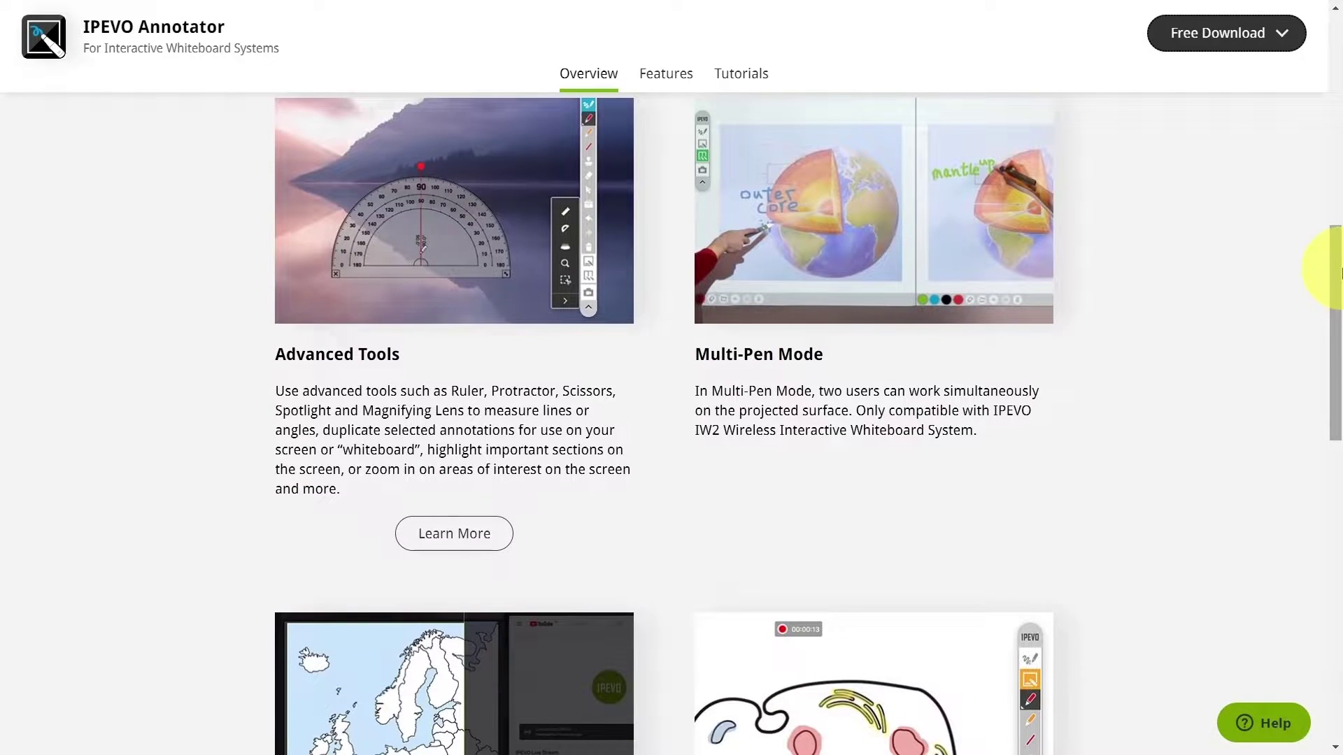
pyautogui.scroll(-6, 1324, 281)
pyautogui.scroll(15, 1310, 276)
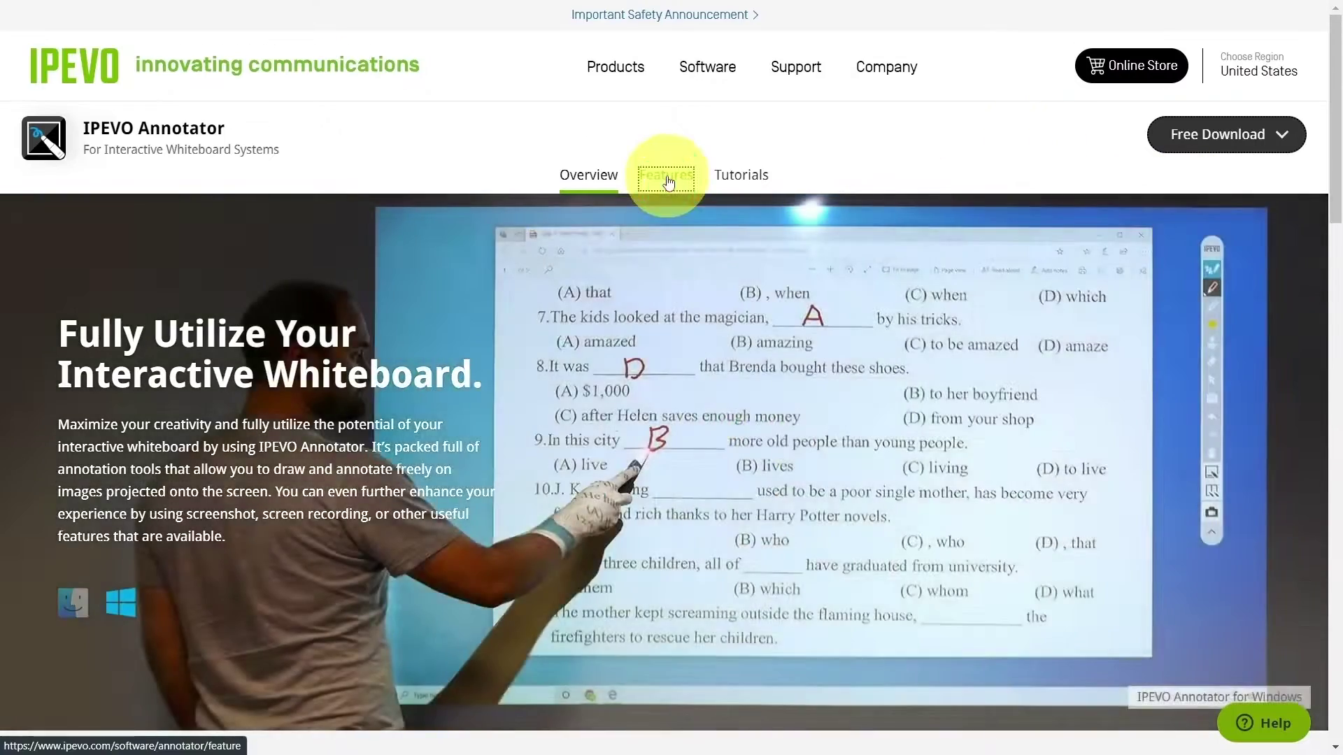
# Step: Open the Features page and read the descriptions of Drawing Mode, Whiteboard Mode and Pen Tool
pyautogui.click(666, 175)
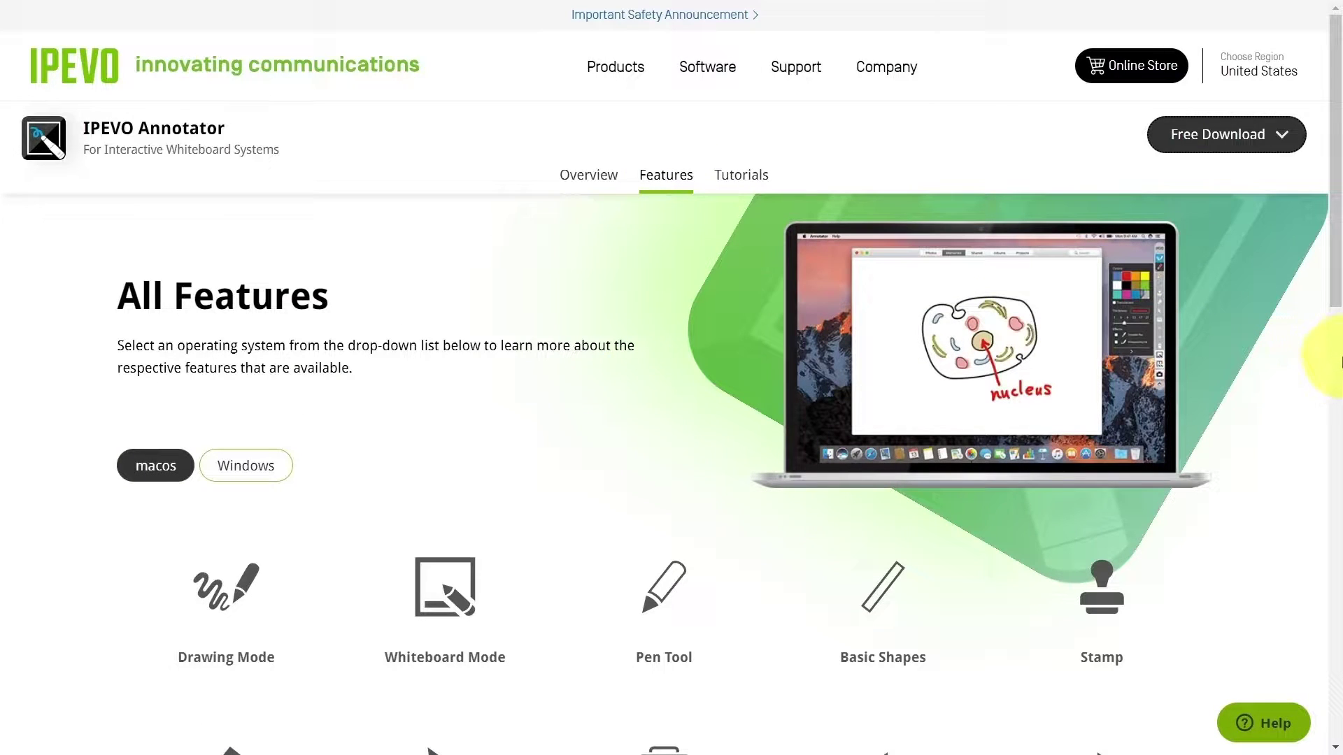
pyautogui.scroll(-5, 1339, 358)
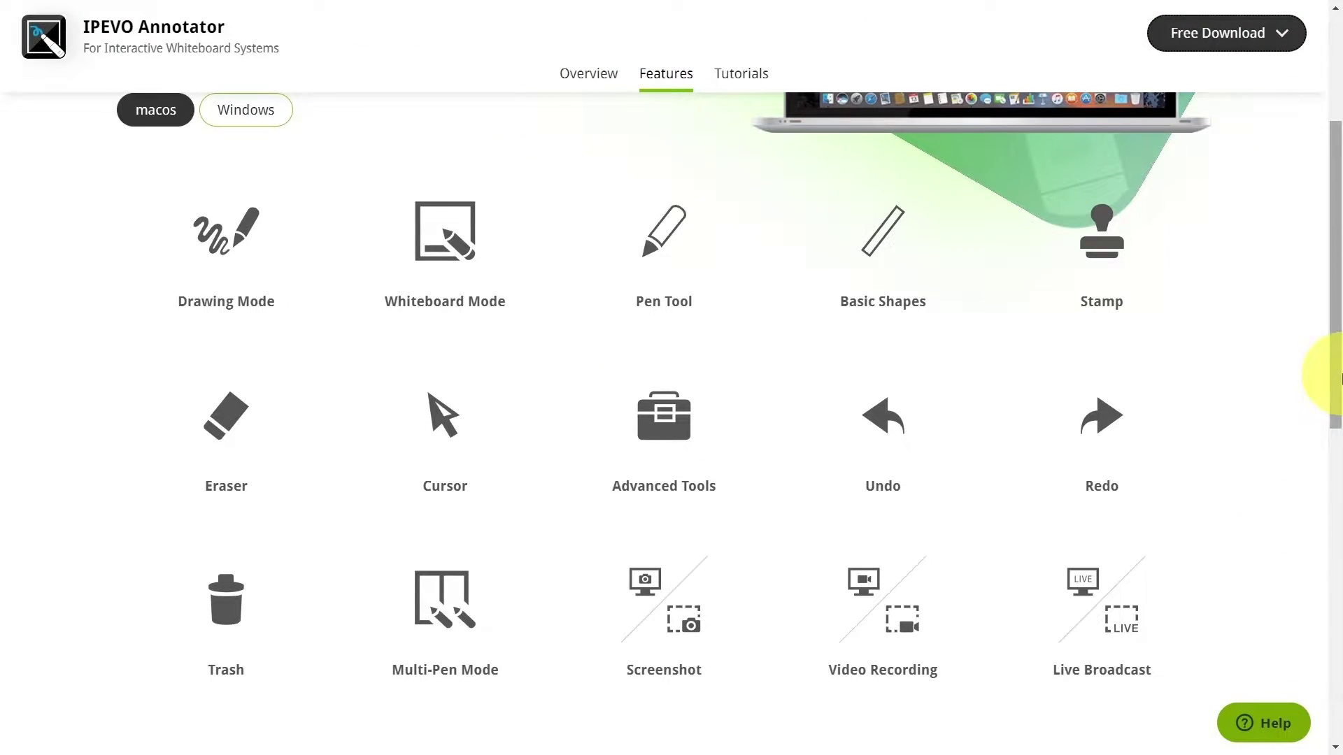
pyautogui.click(259, 262)
pyautogui.click(865, 187)
pyautogui.click(480, 234)
pyautogui.click(839, 114)
pyautogui.click(684, 268)
pyautogui.click(830, 108)
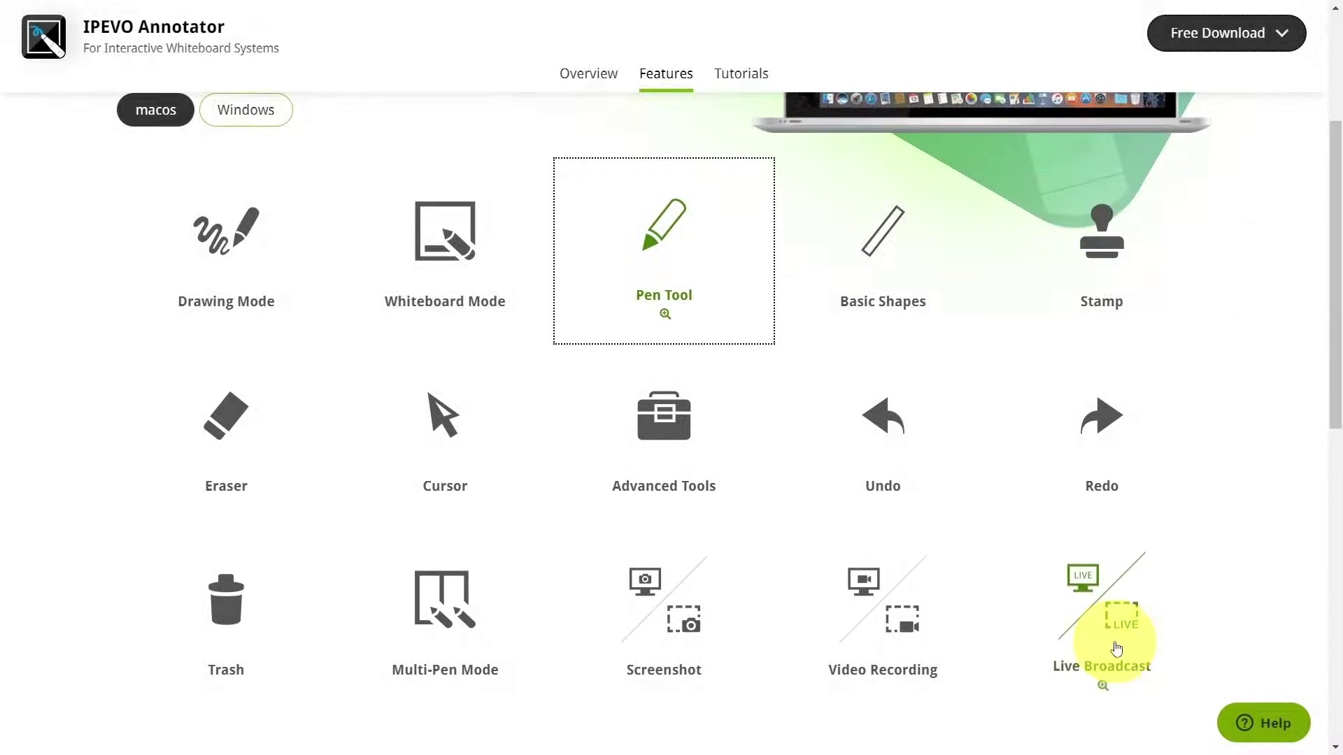
# Step: Read the feature descriptions of Multi-Pen Mode, Basic Shapes and Advanced Tools
pyautogui.click(445, 622)
pyautogui.click(829, 105)
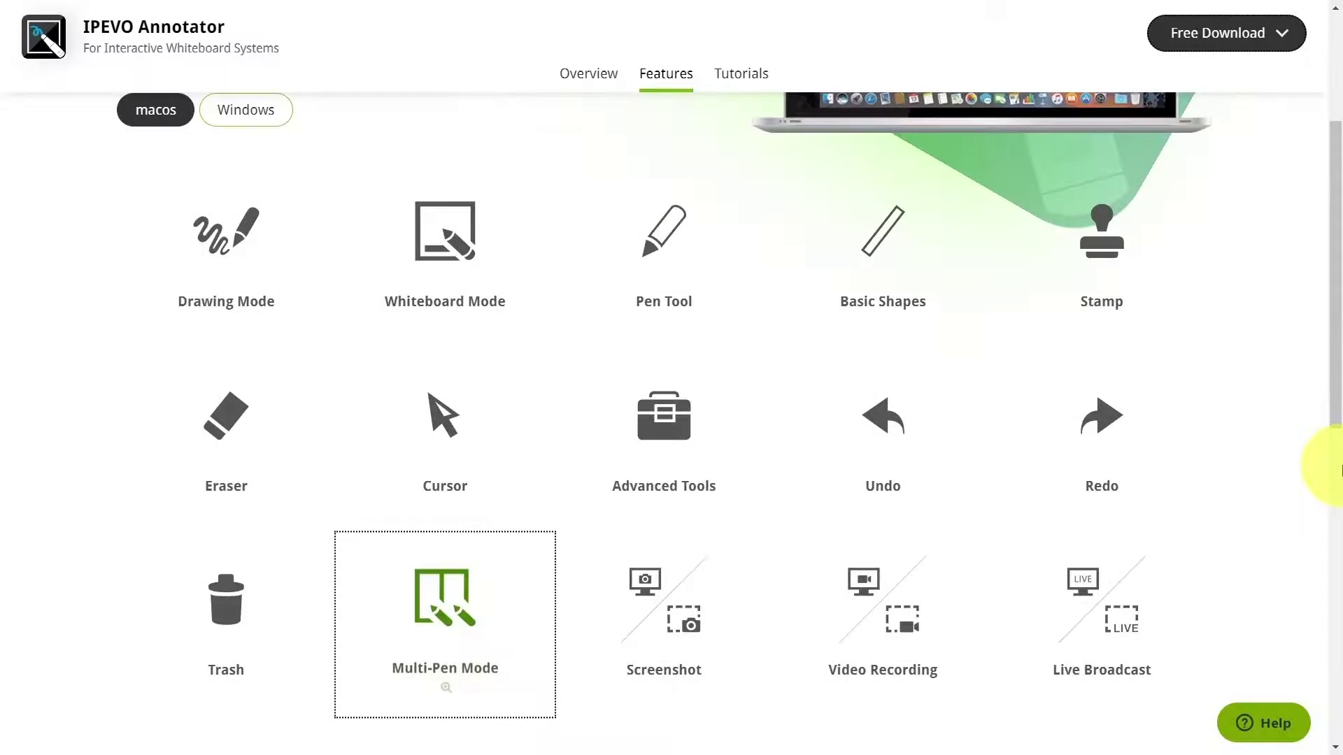
pyautogui.click(923, 280)
pyautogui.click(830, 106)
pyautogui.click(664, 433)
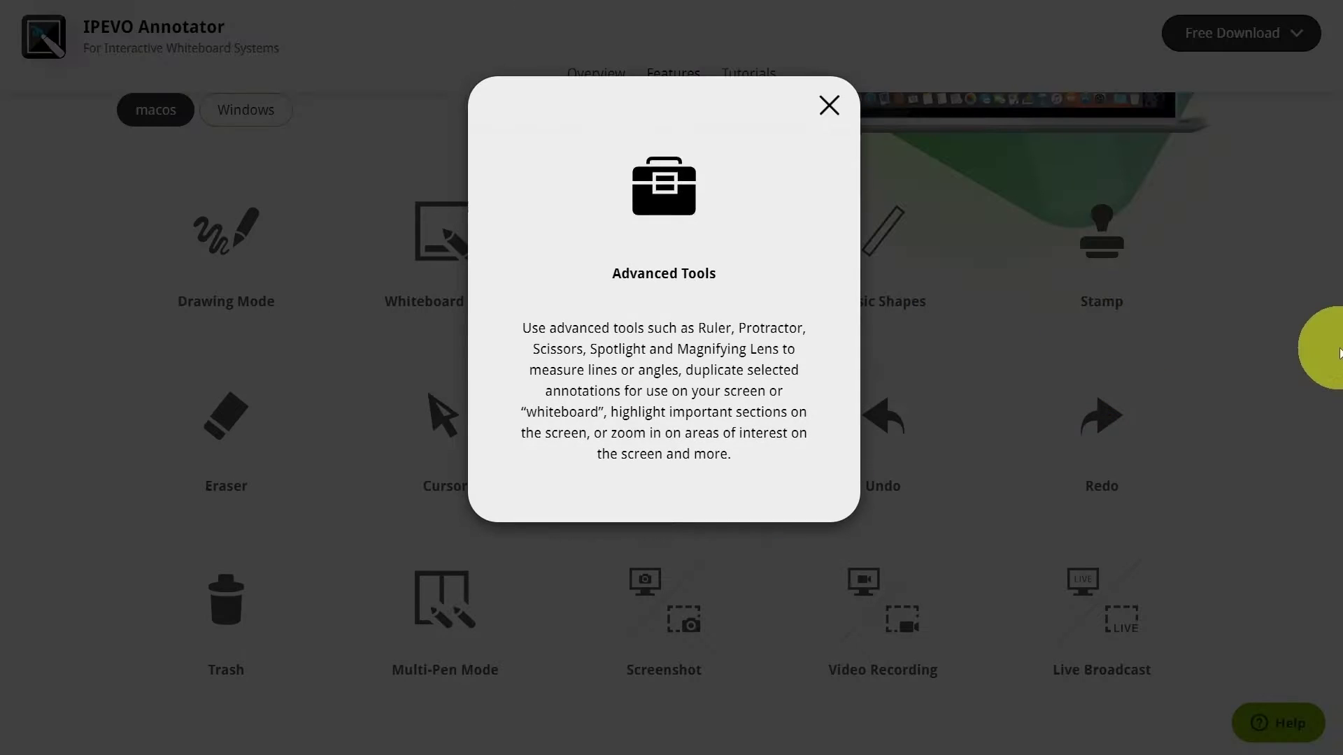
pyautogui.click(829, 106)
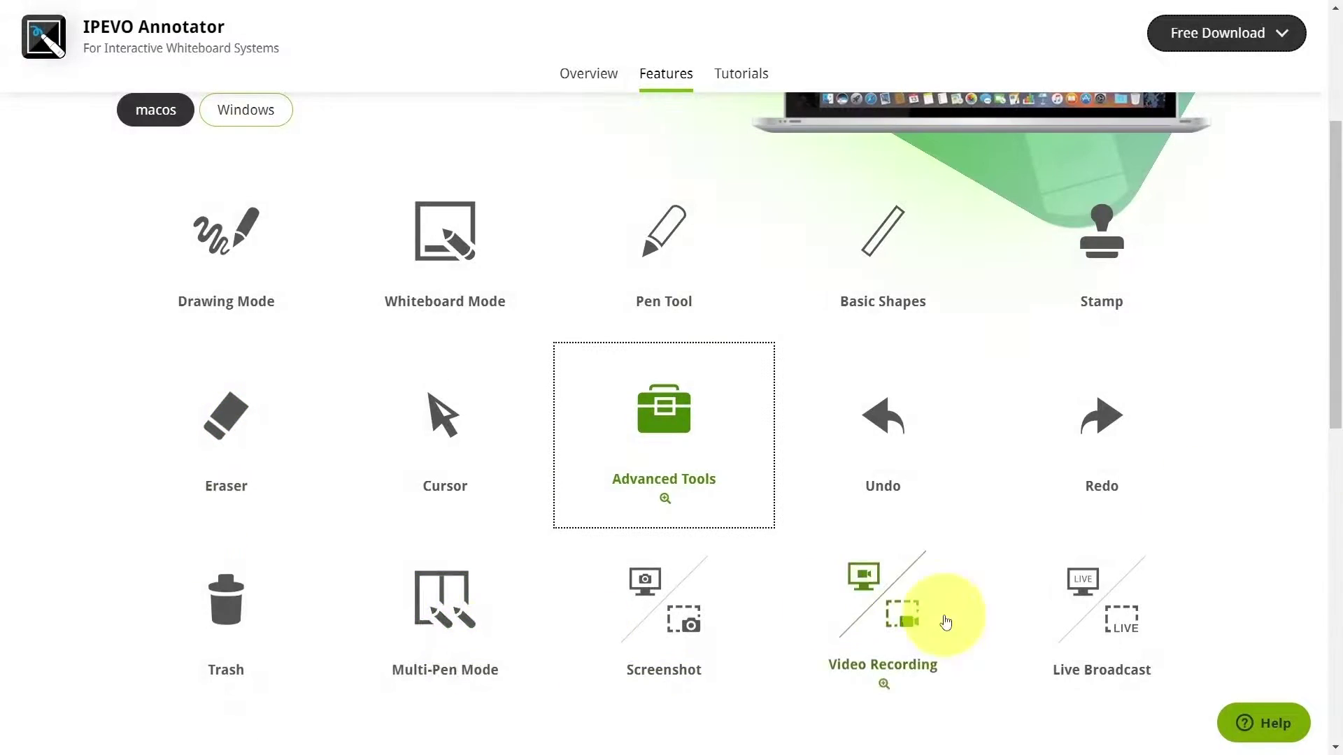
# Step: Look over the tutorial videos on the Tutorials page and return to the Overview page
pyautogui.click(741, 73)
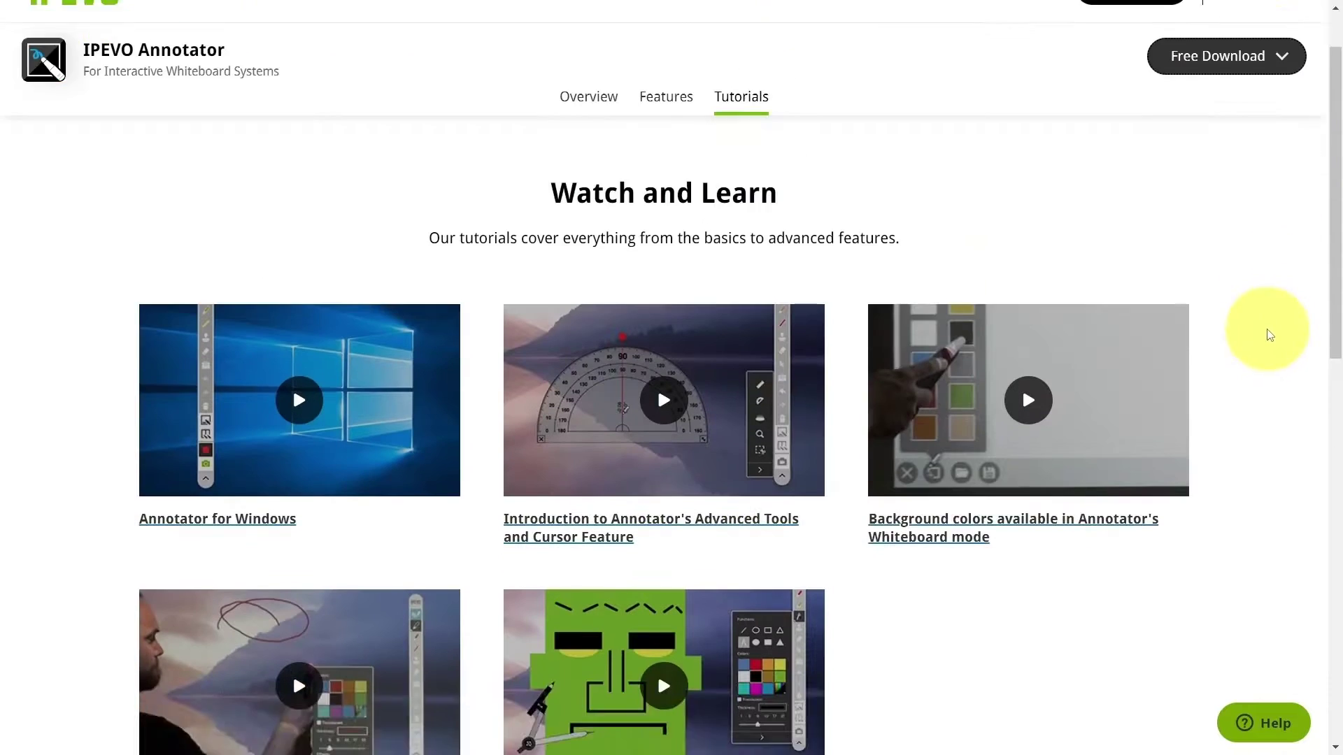
pyautogui.scroll(-3, 1268, 332)
pyautogui.click(588, 74)
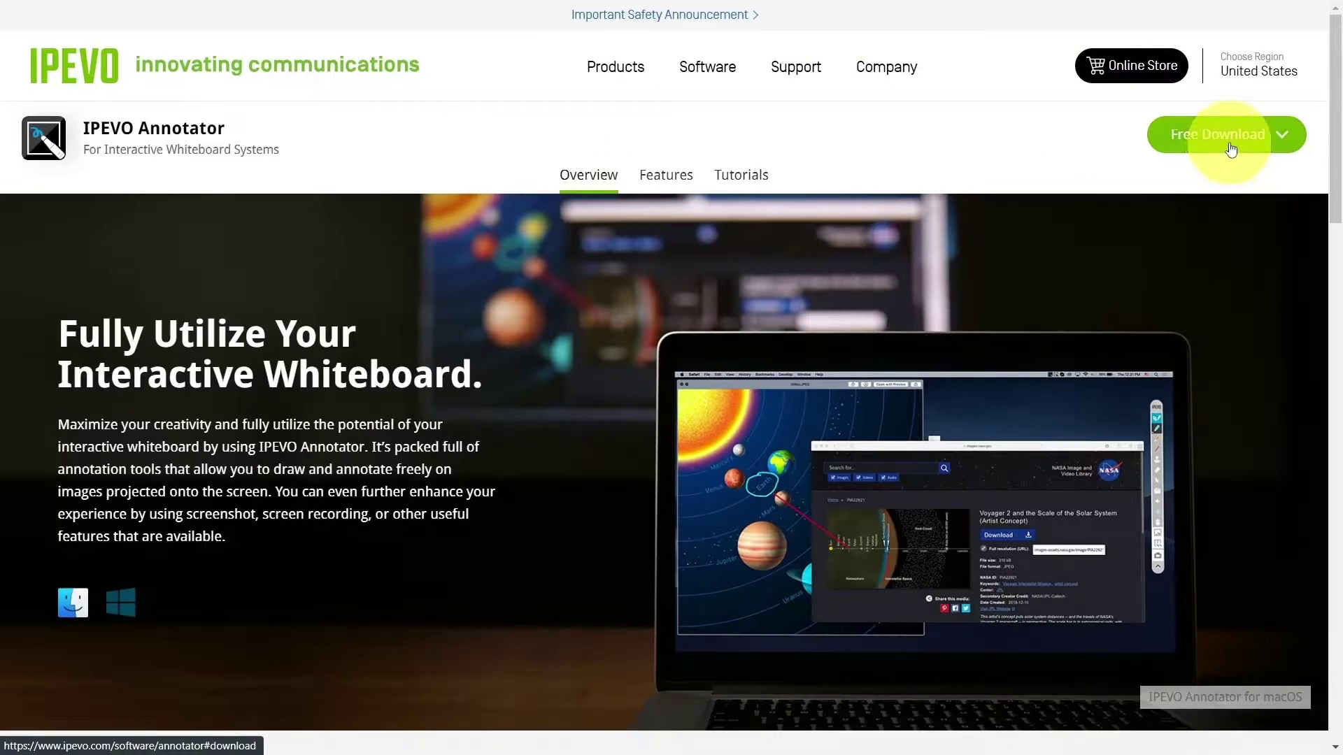
# Step: Download the free IPEVO Annotator version for Windows 7 / 8 / 10 / 11
pyautogui.click(1240, 147)
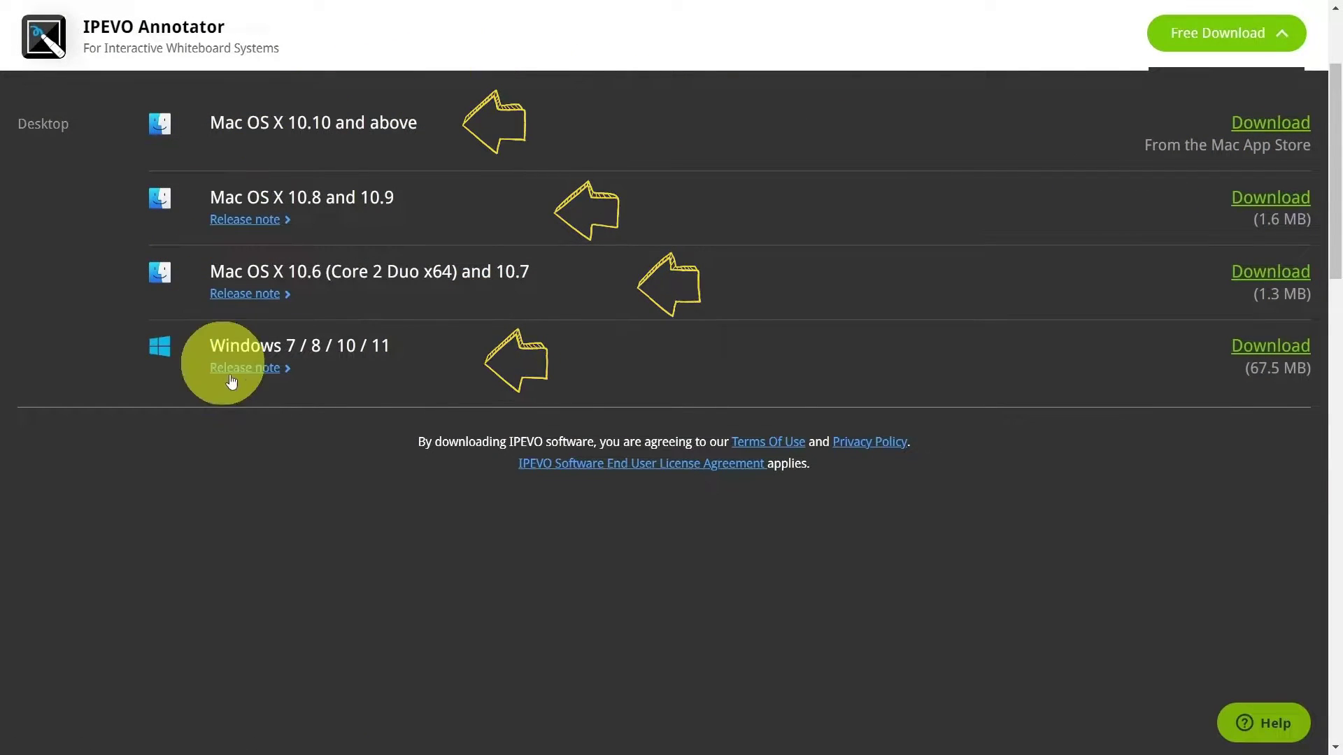
pyautogui.click(1262, 350)
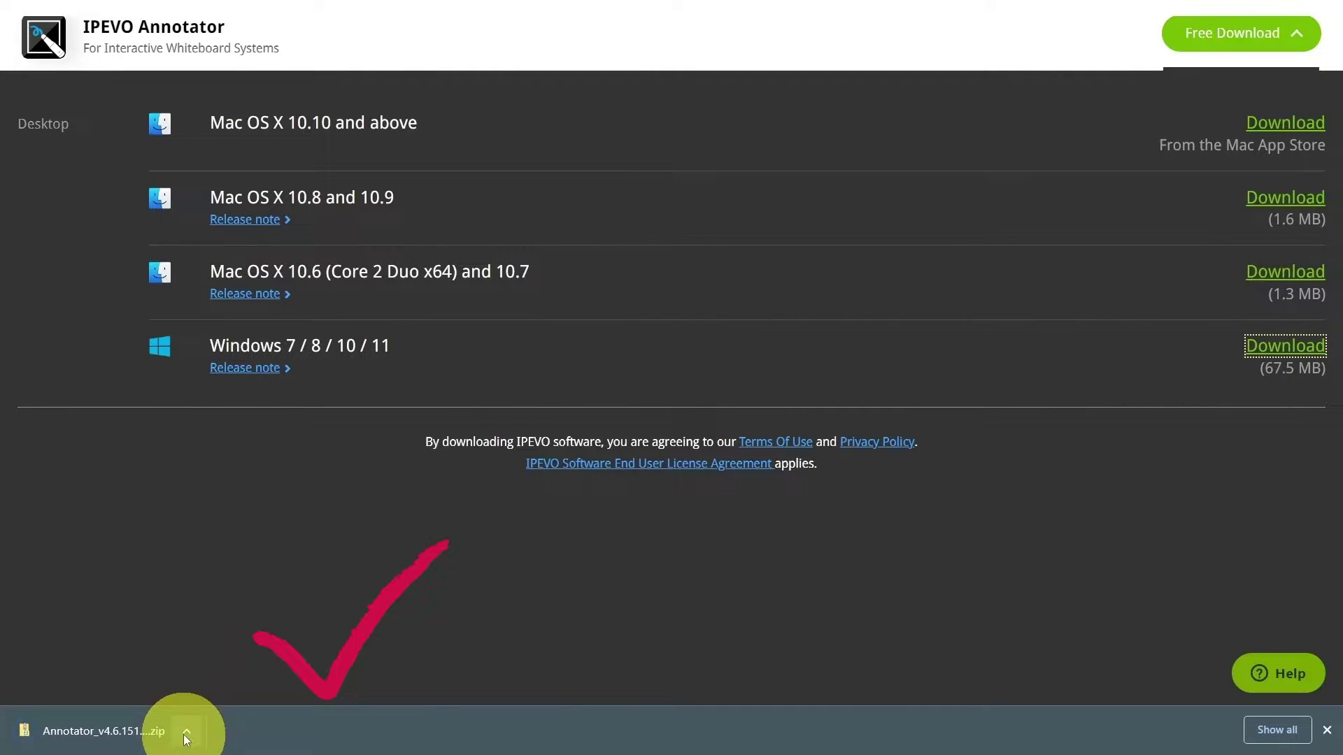
# Step: Show the downloaded Annotator zip file in its folder and move it to the desktop
pyautogui.click(184, 733)
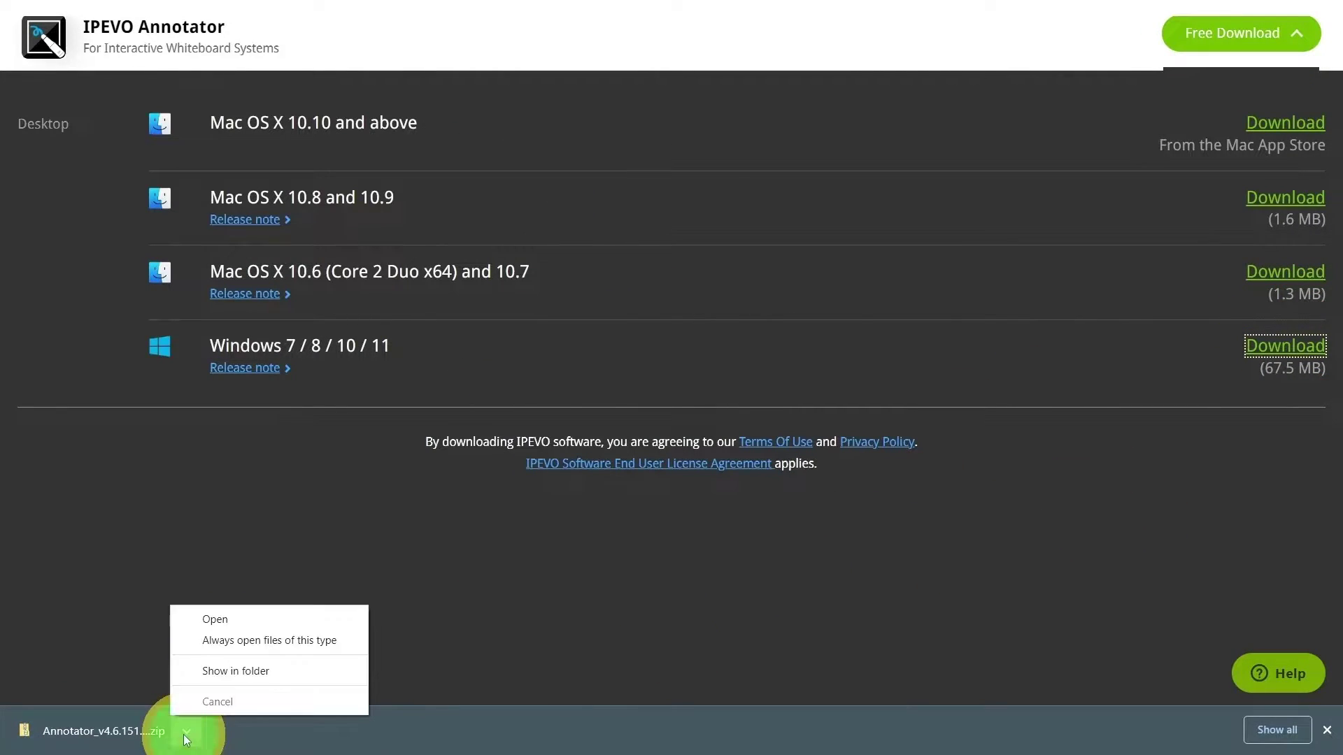
pyautogui.click(260, 673)
pyautogui.rightClick(495, 369)
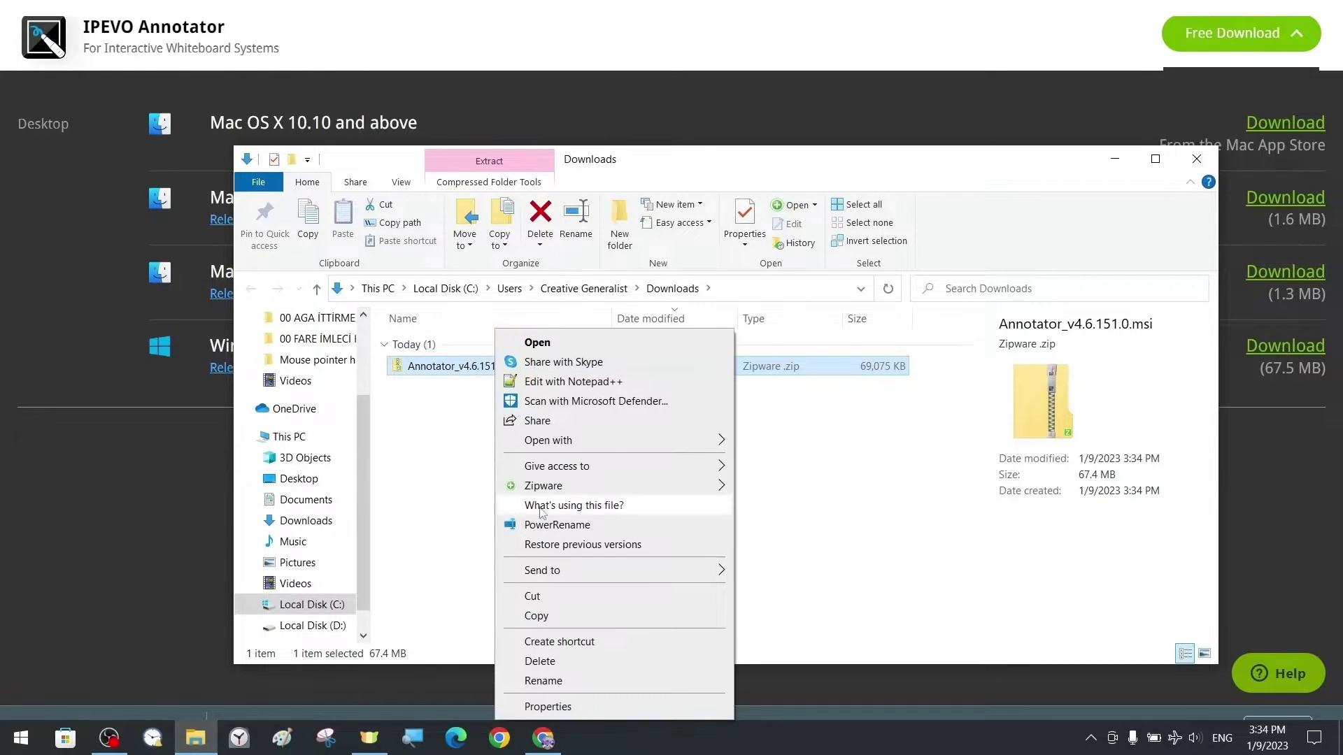
pyautogui.click(551, 595)
pyautogui.click(1340, 738)
pyautogui.rightClick(245, 157)
pyautogui.click(346, 264)
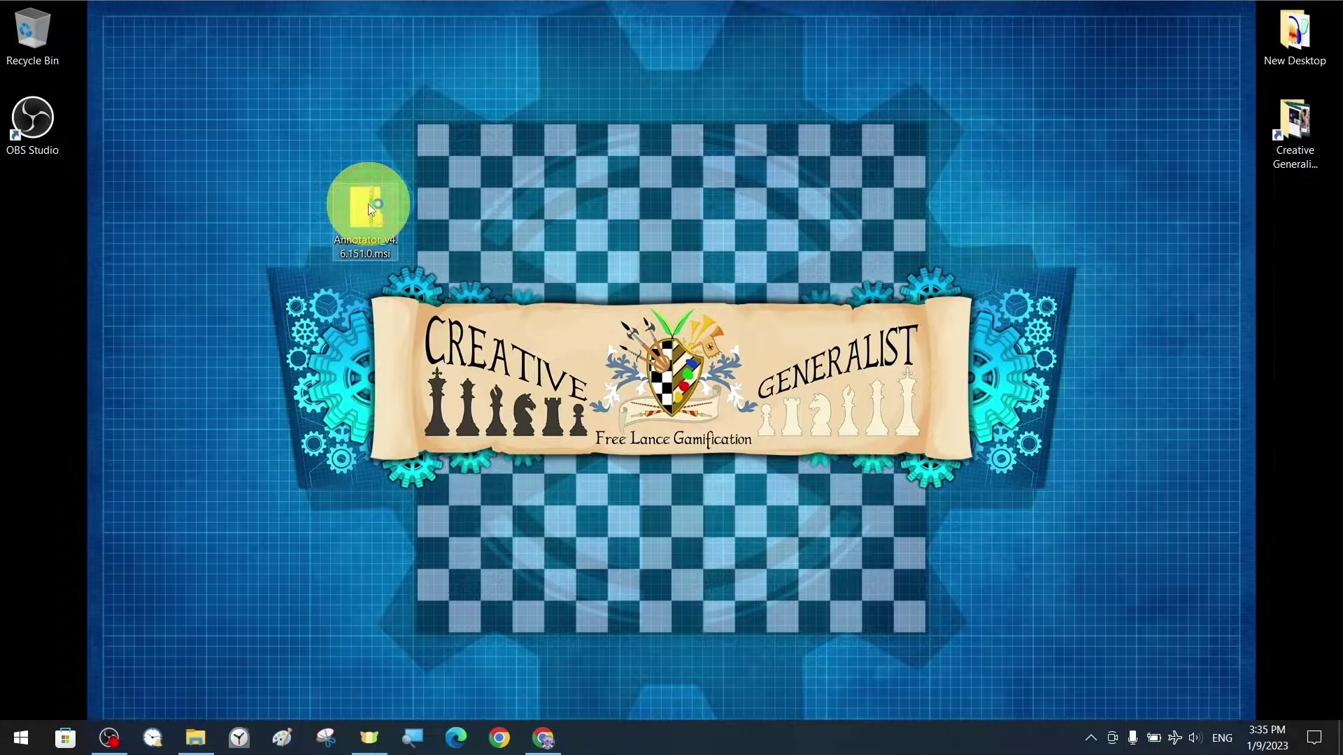
# Step: Extract the Annotator_v4.6.151.0.msi zip archive to the desktop with Zipware and close the archive window
pyautogui.doubleClick(368, 204)
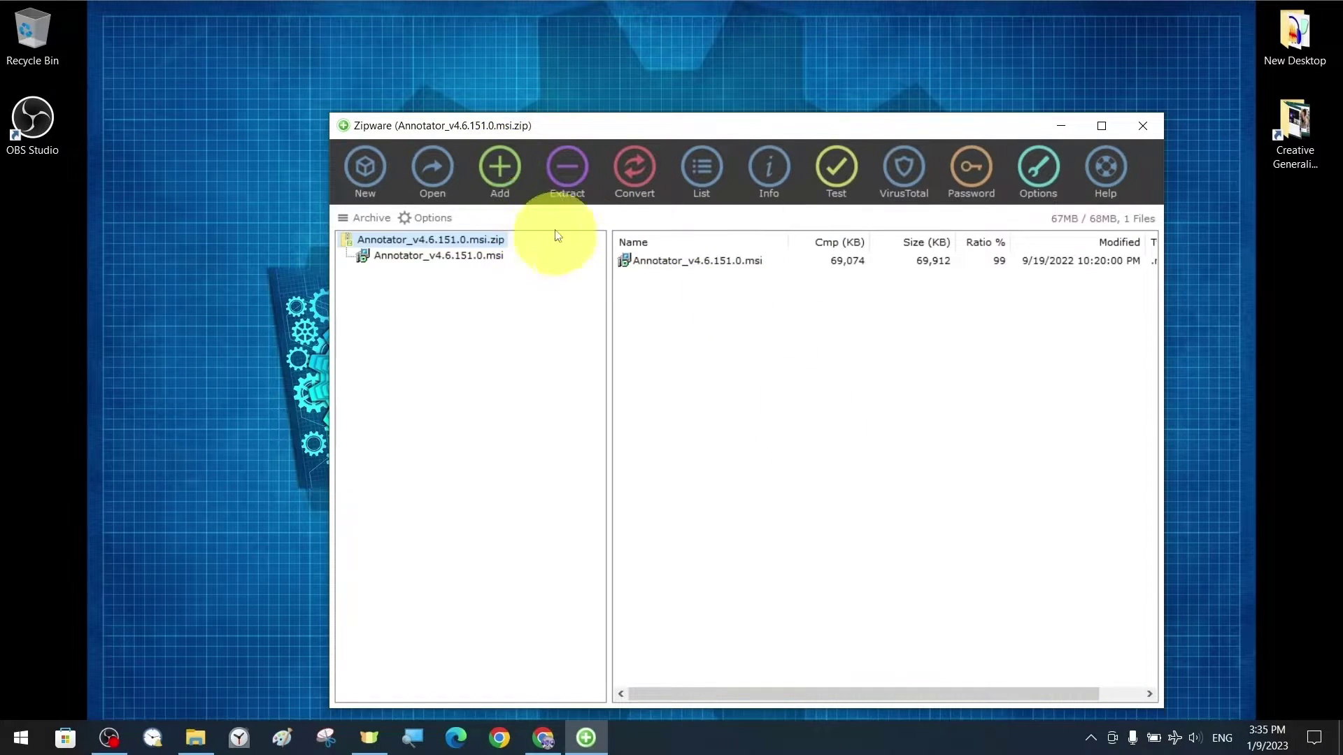
pyautogui.click(568, 172)
pyautogui.click(913, 616)
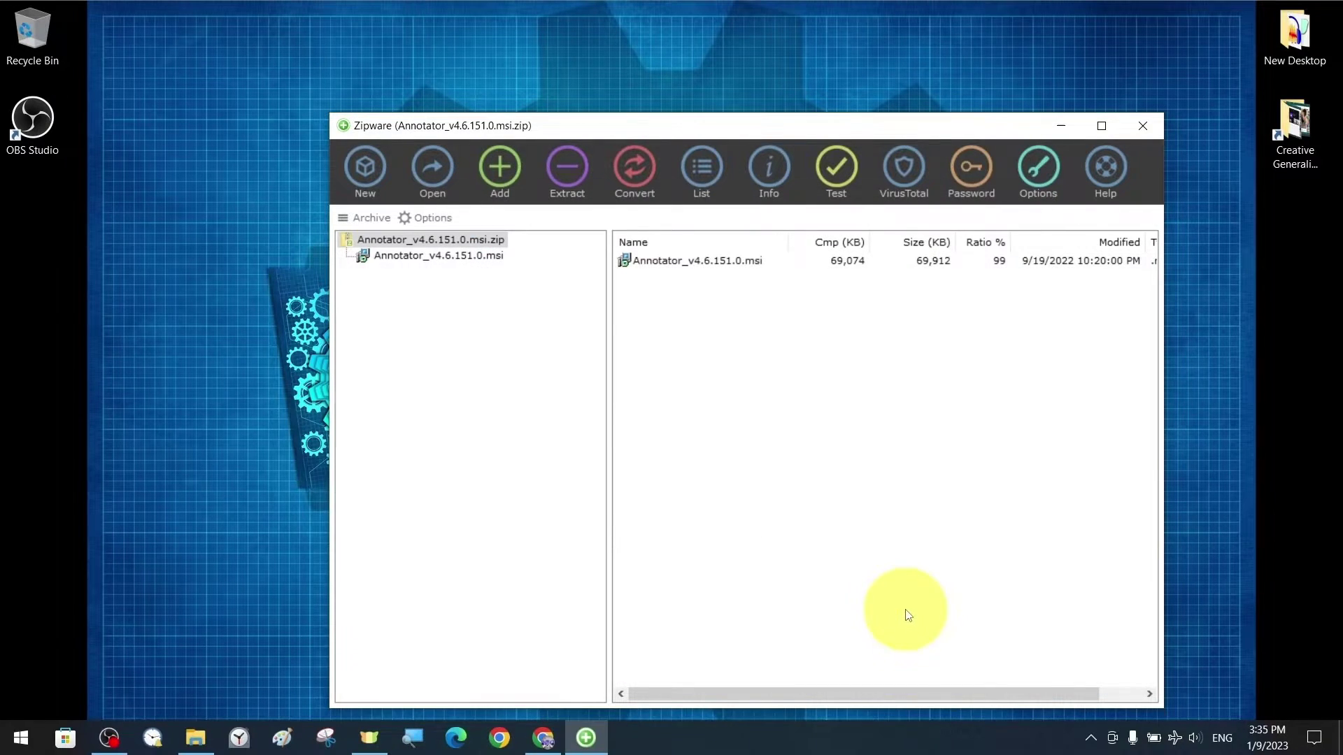
pyautogui.click(1143, 126)
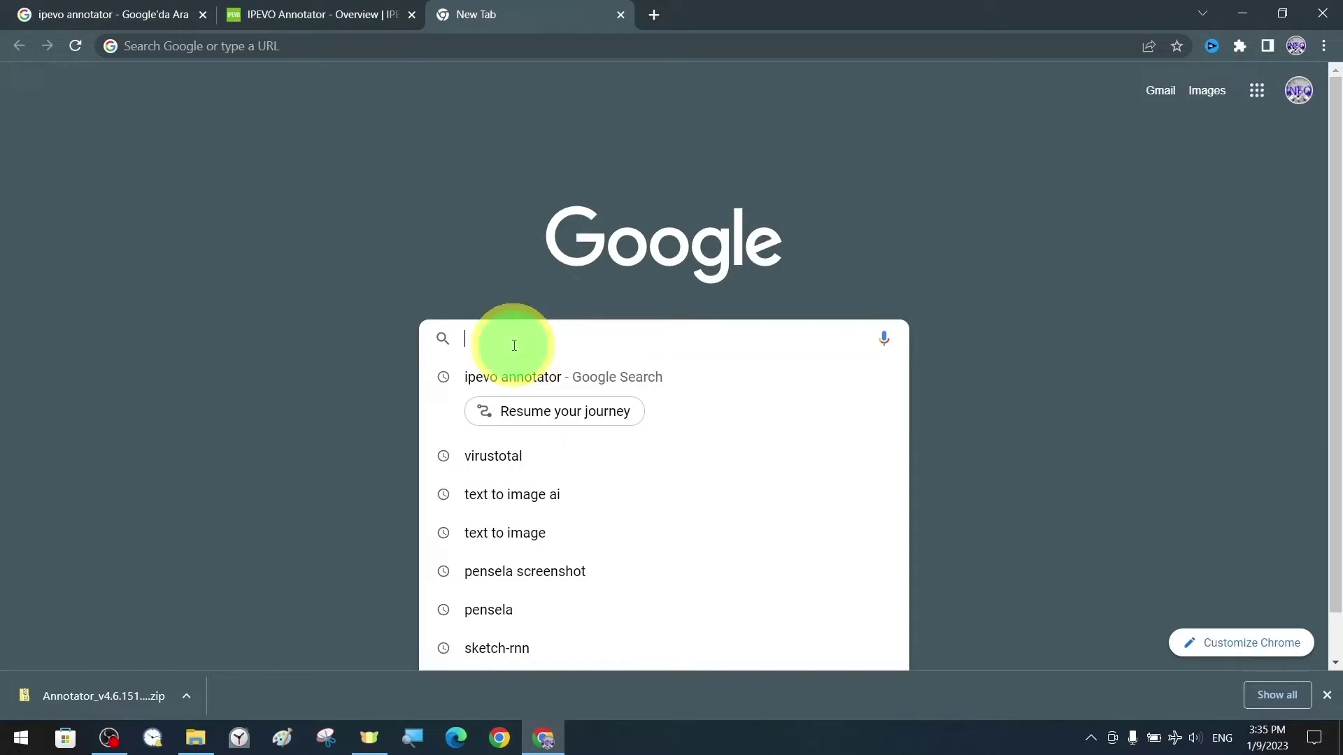
# Step: Open virustotal.com, submit the Annotator_v4.6.151.0.msi zip from the desktop for scanning and review the security vendors' results
pyautogui.write('virustotal.com/gui/home/upload')
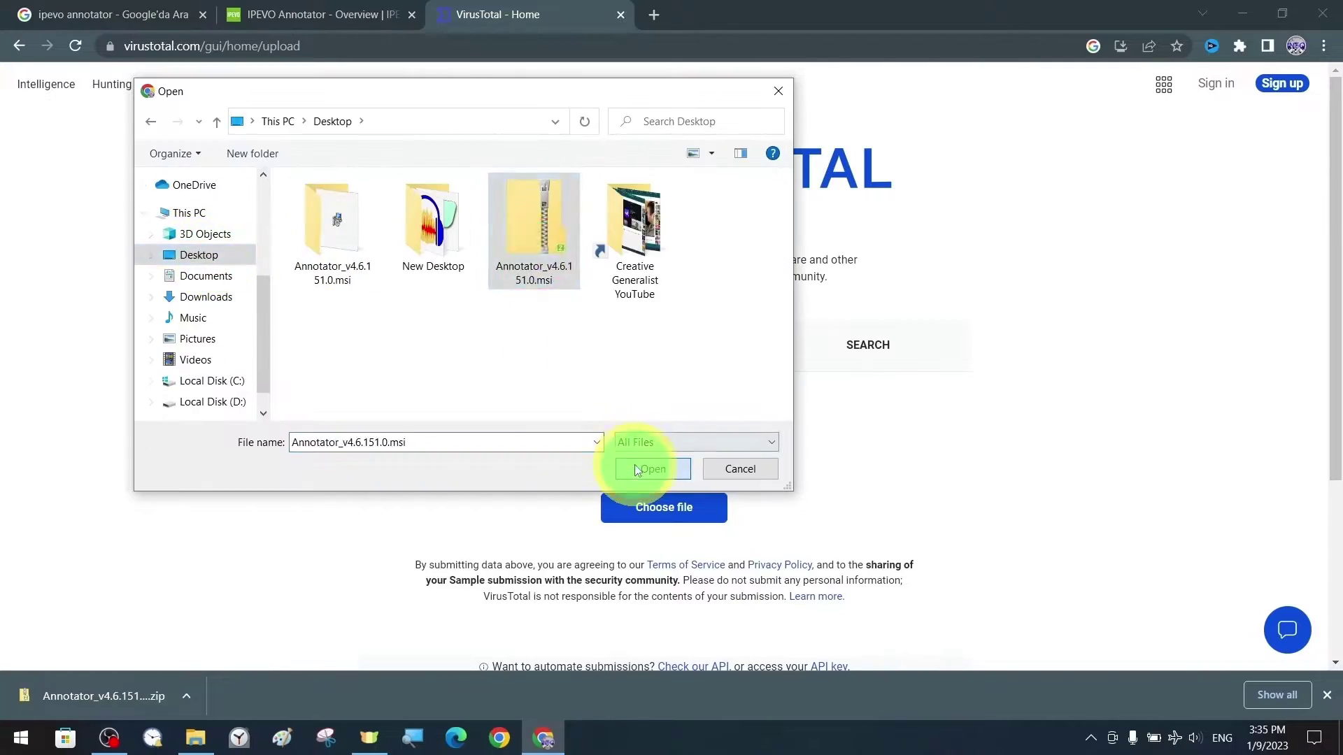
pyautogui.click(638, 466)
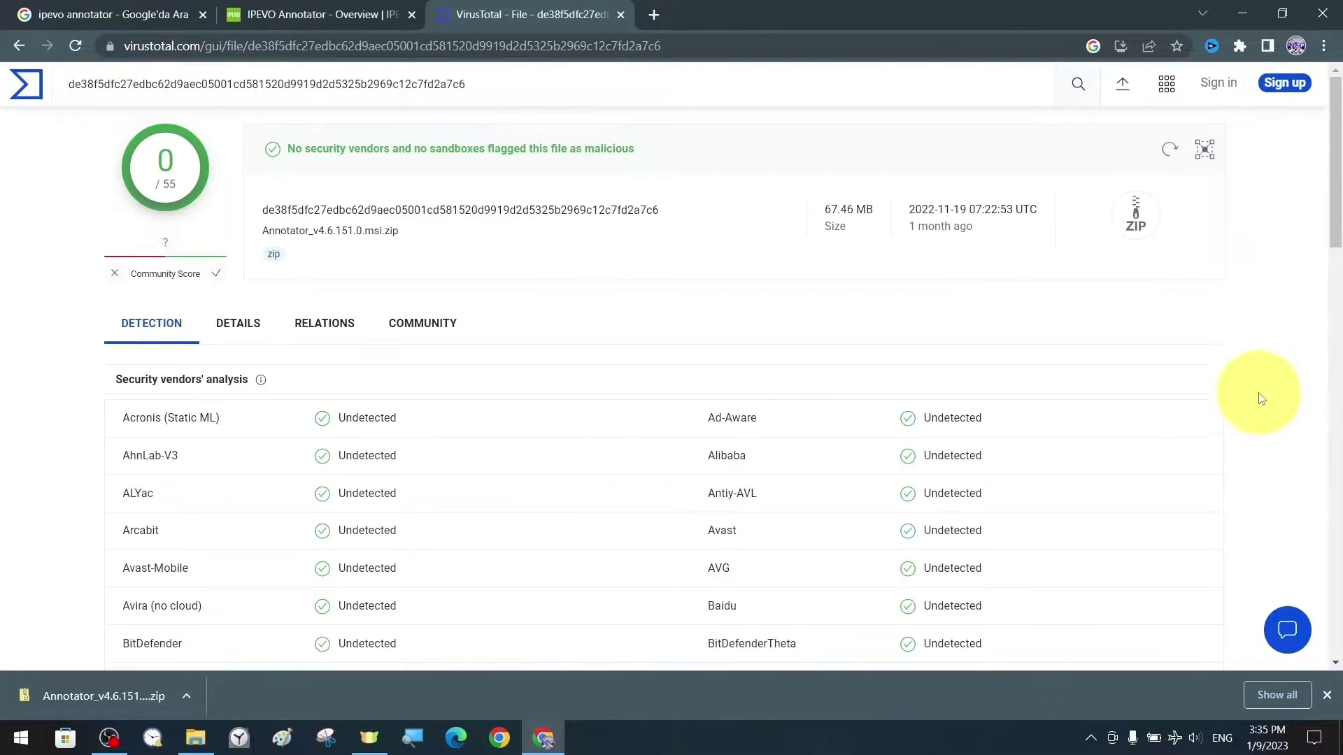
pyautogui.scroll(-10, 1262, 398)
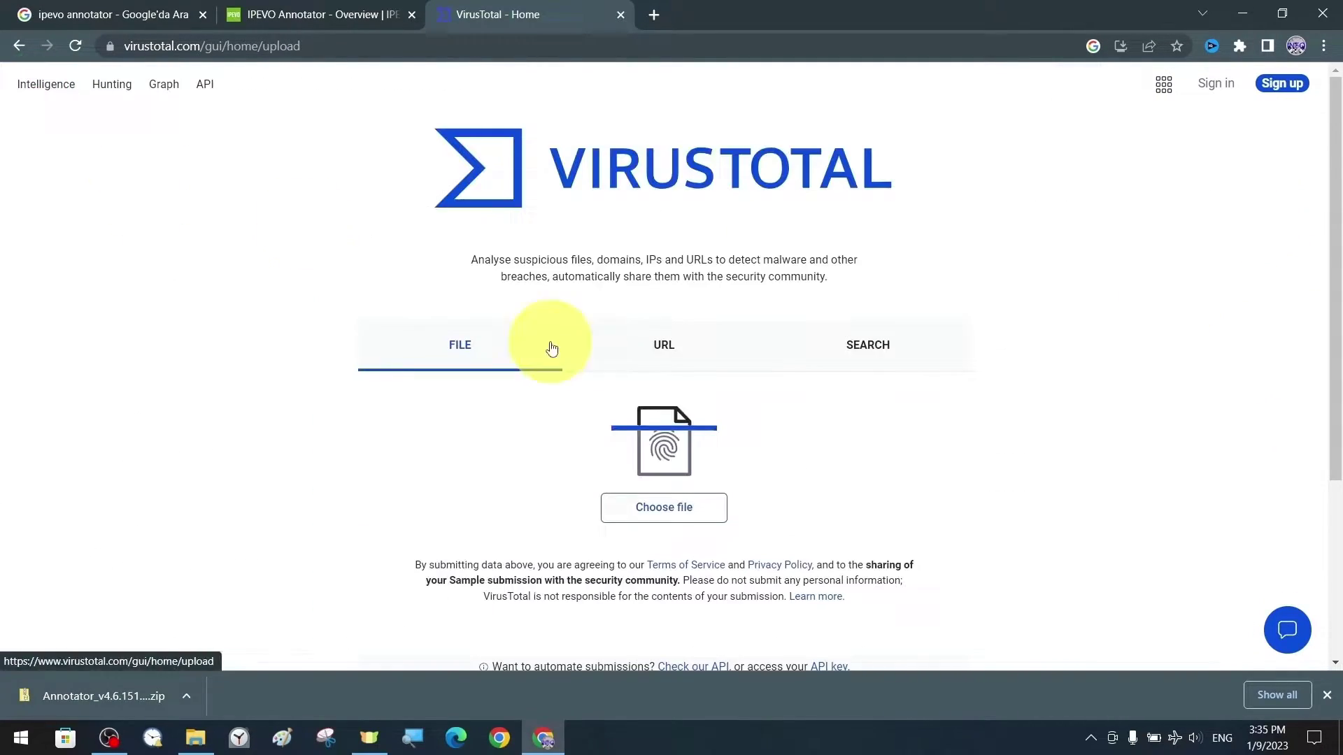
# Step: Submit the installer inside the extracted Annotator_v4.6.151.0.msi folder to VirusTotal and review the full scan results
pyautogui.click(664, 507)
pyautogui.doubleClick(322, 266)
pyautogui.scroll(-15, 1245, 322)
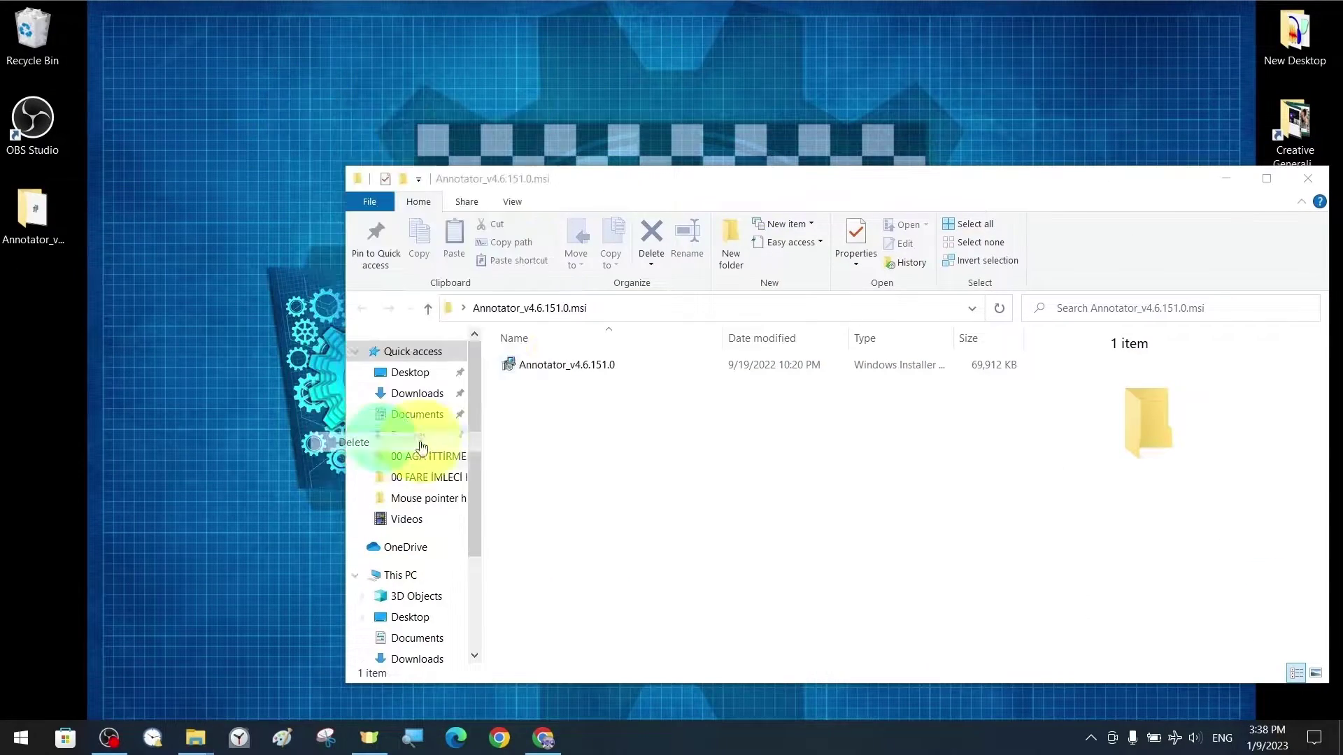
# Step: Run the Annotator_v4.6.151.0 installer, close the folder window and install Annotator with the default settings
pyautogui.doubleClick(559, 365)
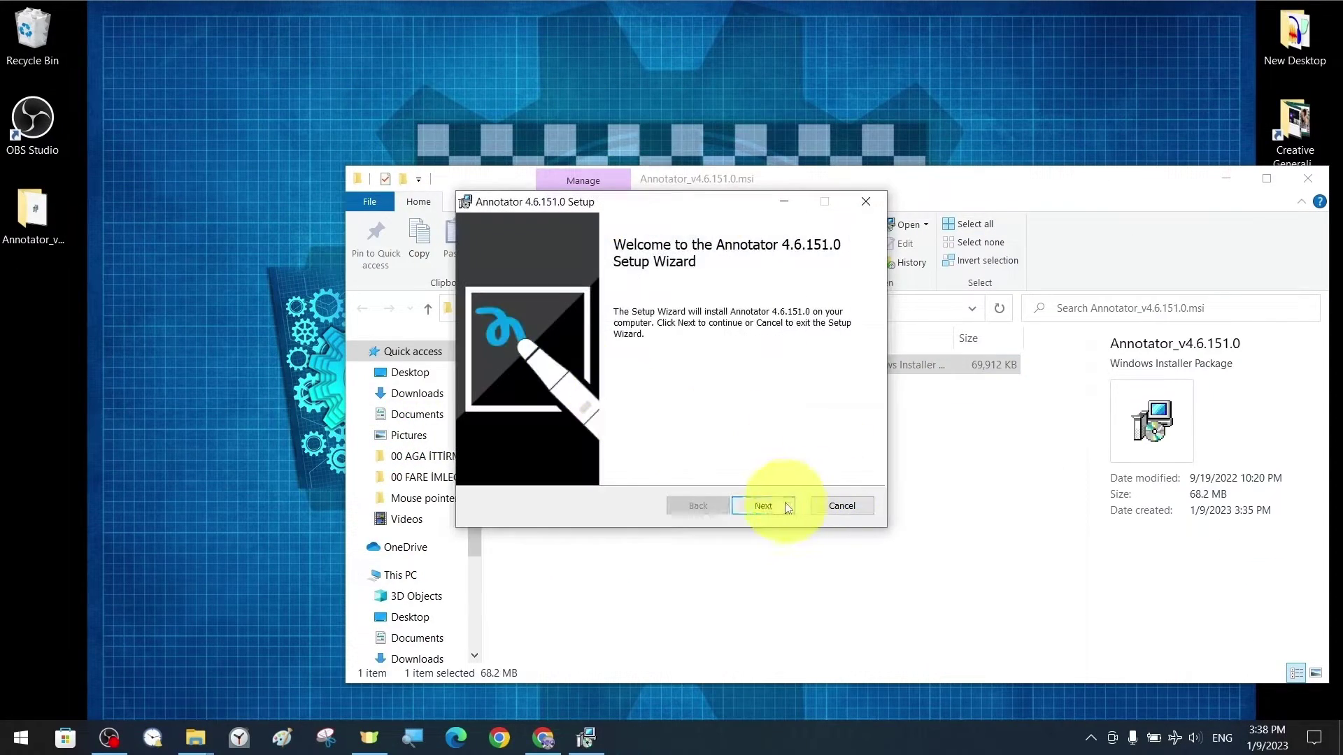
pyautogui.click(763, 506)
pyautogui.click(1307, 178)
pyautogui.click(765, 500)
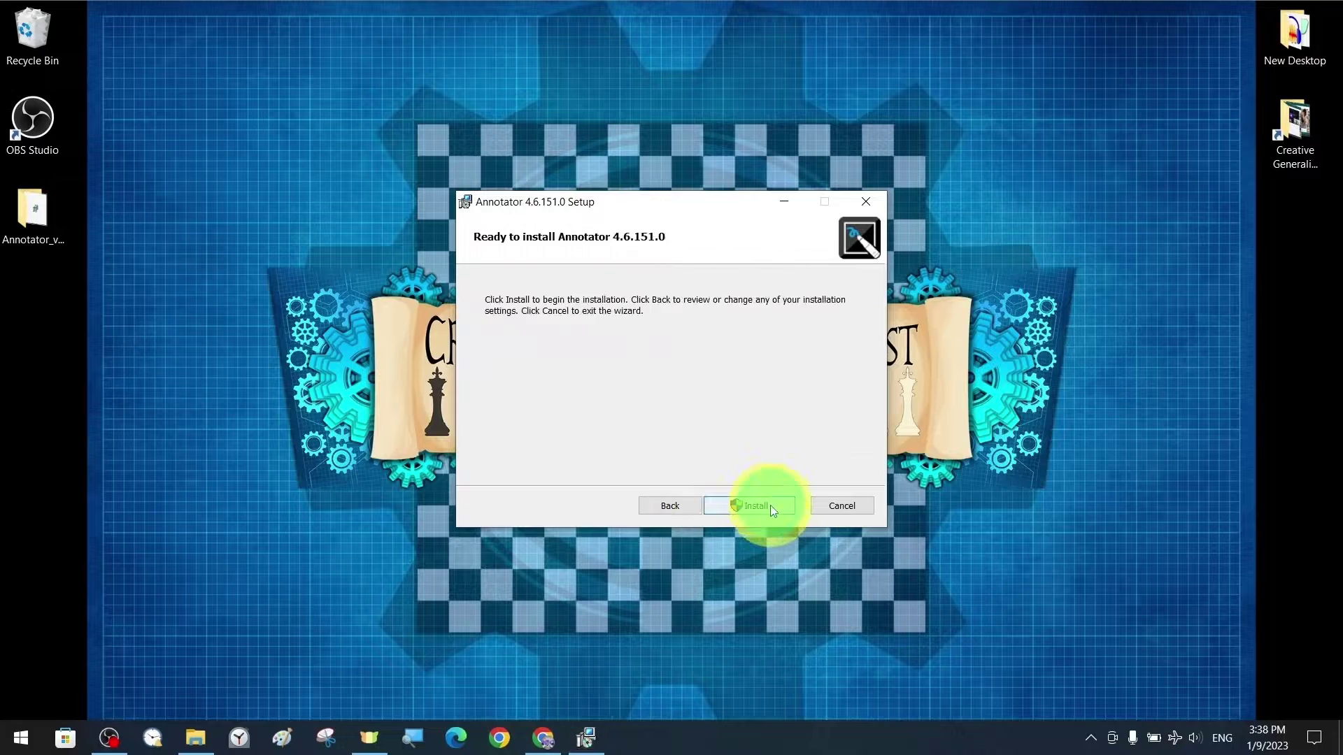
pyautogui.click(770, 505)
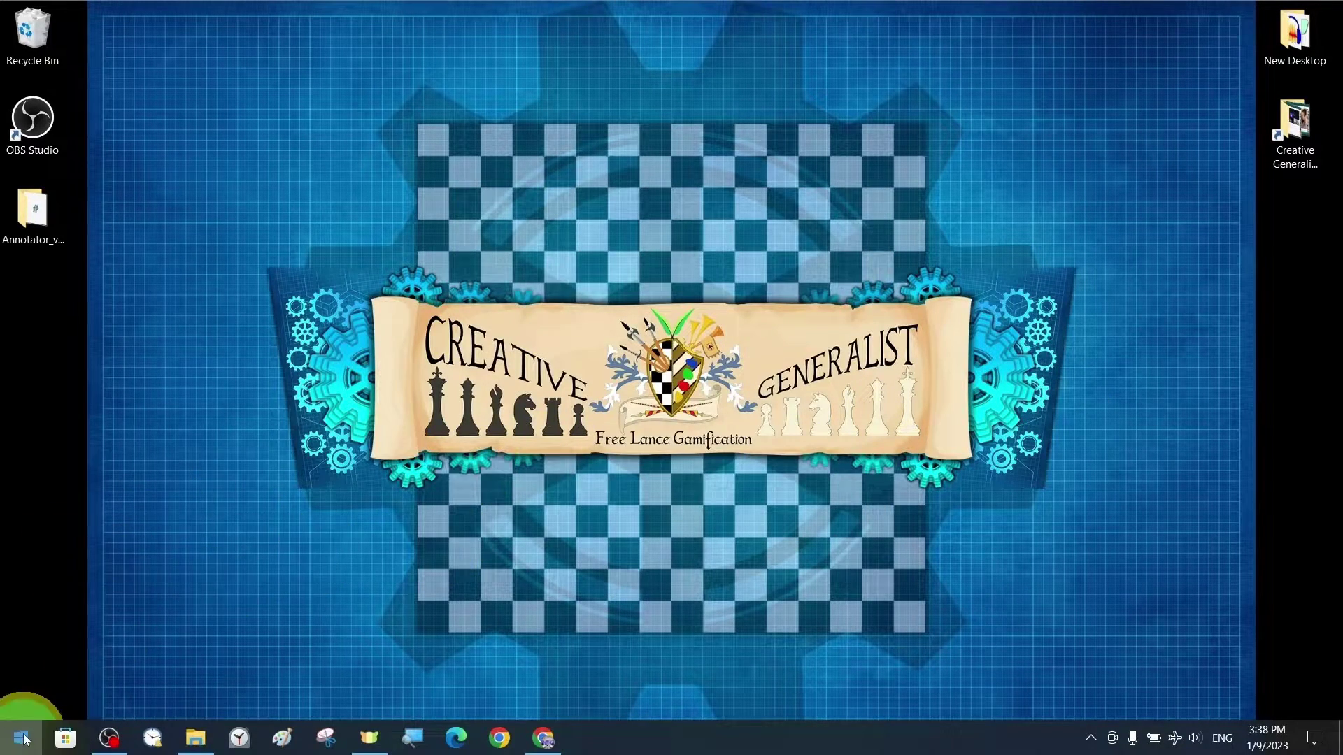
# Step: Search the installed apps for Annotator and pin it to both Start and the taskbar
pyautogui.click(21, 738)
pyautogui.write('a')
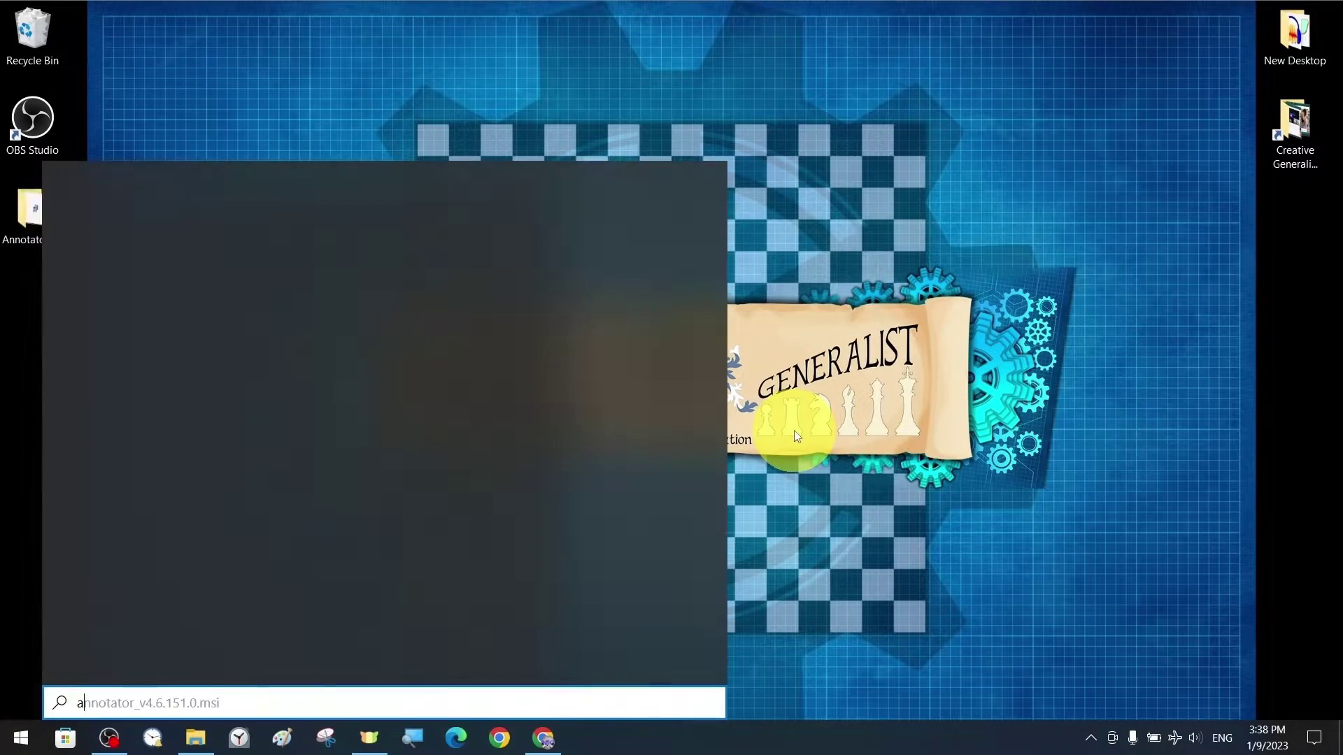
pyautogui.write('n')
pyautogui.rightClick(192, 273)
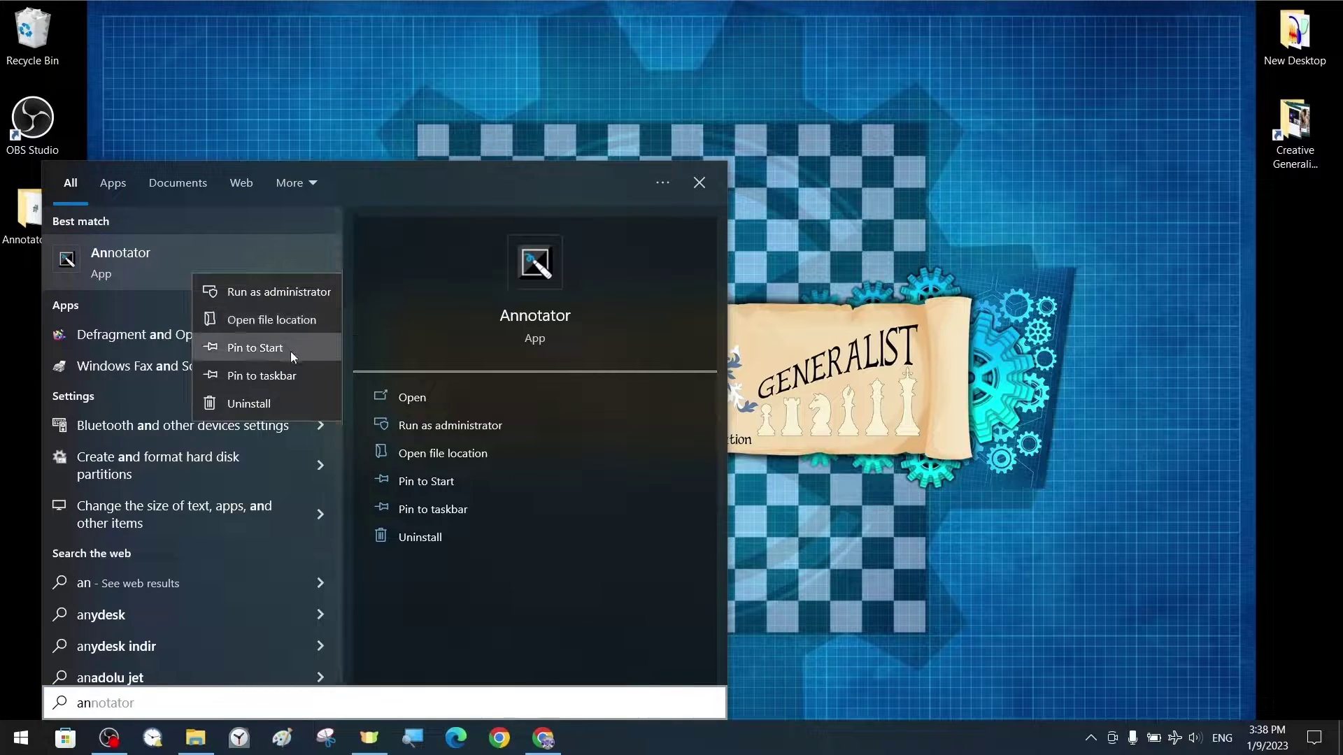
pyautogui.click(291, 351)
pyautogui.rightClick(218, 270)
pyautogui.click(279, 375)
# Step: Show Annotator's shortcut in its program folder, create a desktop shortcut from it and return to the desktop
pyautogui.rightClick(207, 271)
pyautogui.click(286, 318)
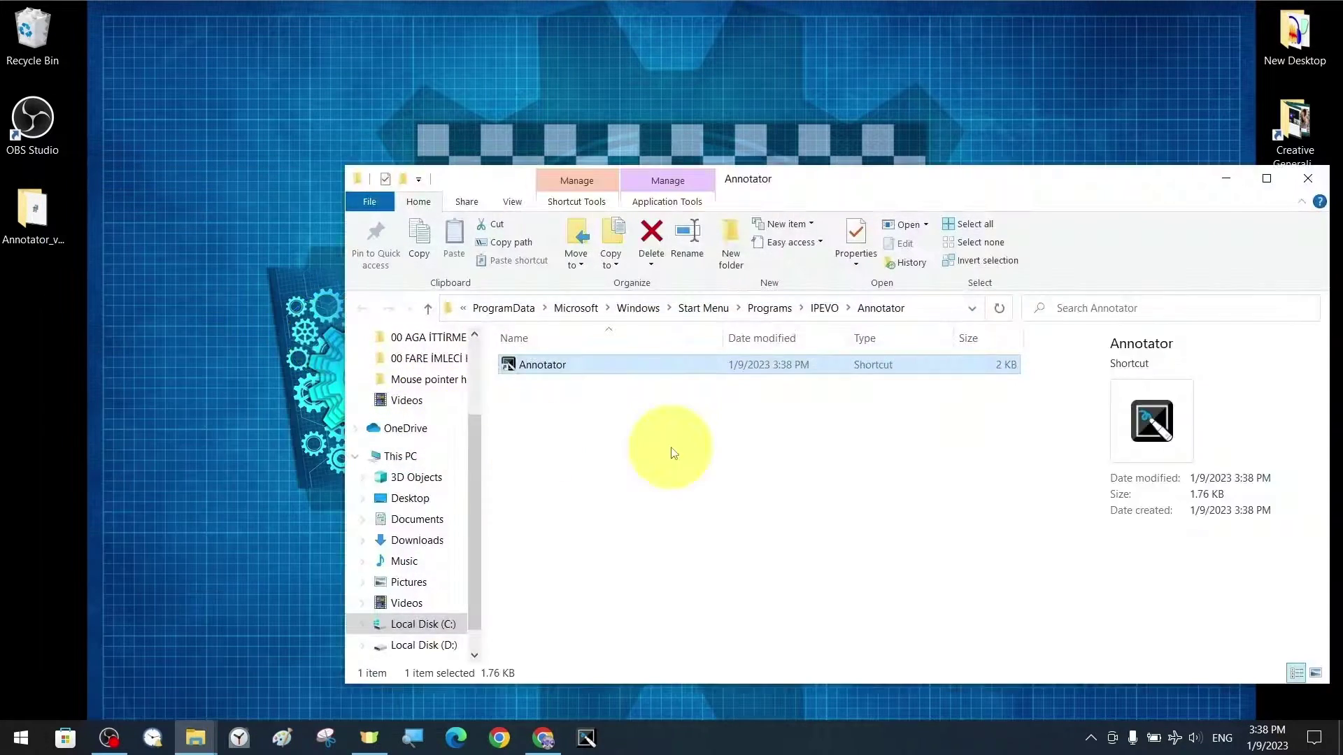
pyautogui.rightClick(529, 364)
pyautogui.click(621, 639)
pyautogui.click(732, 372)
pyautogui.press('super+d')
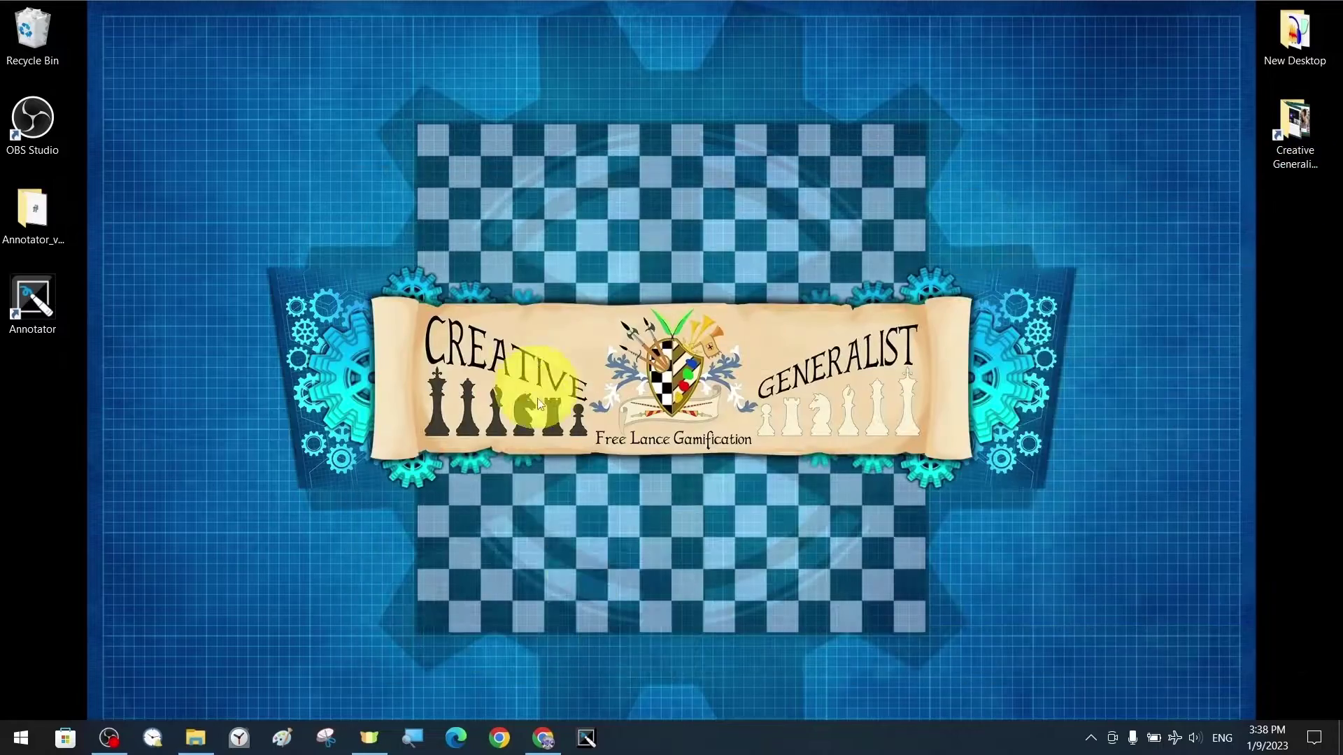
# Step: Launch Annotator and agree to check for available updates
pyautogui.click(587, 739)
pyautogui.scroll(-10, 420, 315)
pyautogui.click(427, 420)
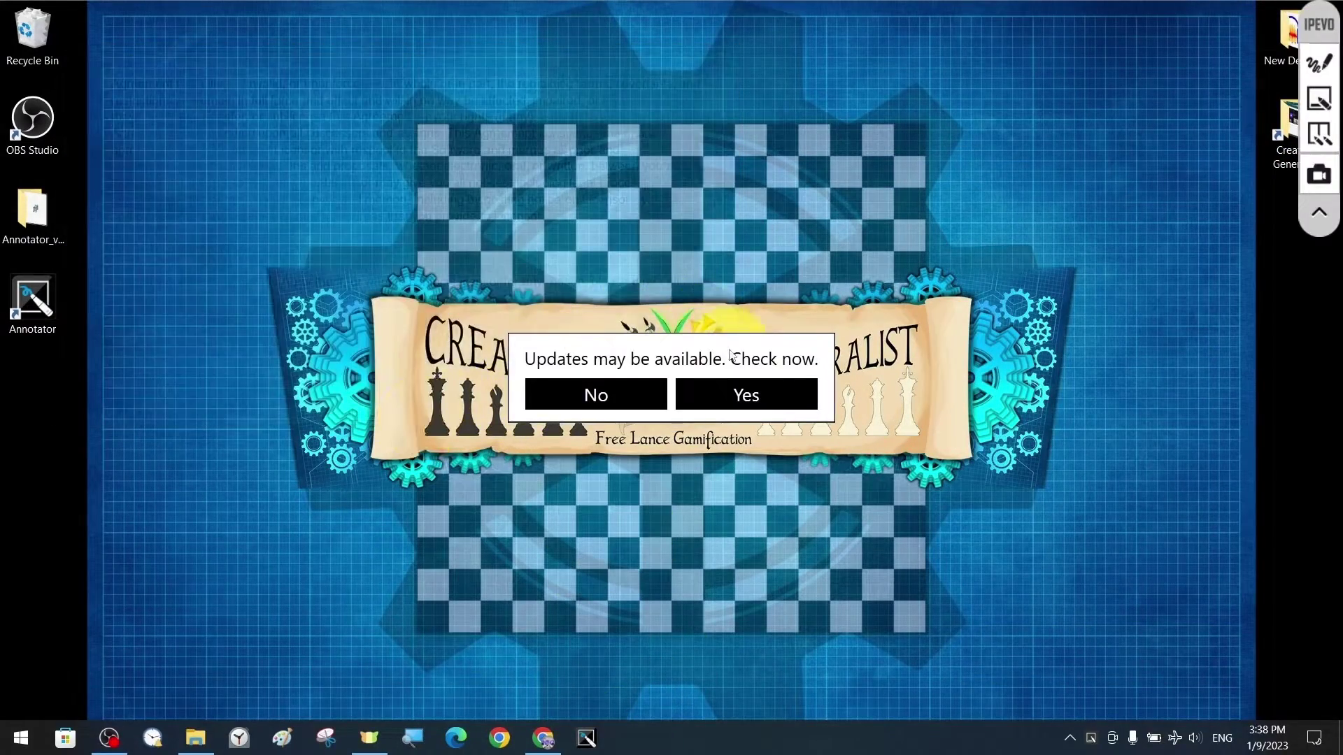
pyautogui.click(790, 396)
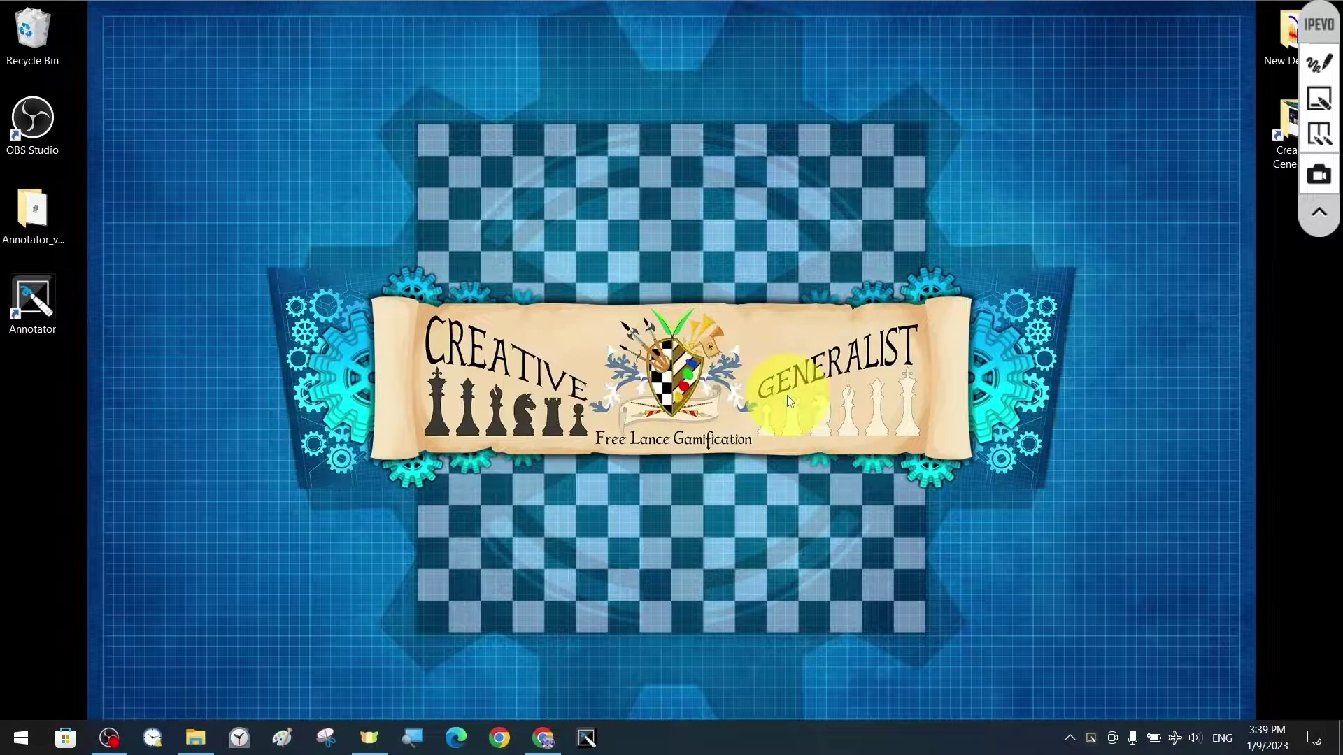
# Step: Move the IPEVO toolbar away from the screen edge, collapse it, reposition it in collapsed form and expand it again
pyautogui.moveTo(1320, 24)
pyautogui.mouseDown()
pyautogui.moveTo(1289, 41)
pyautogui.moveTo(1214, 42)
pyautogui.moveTo(1223, 47)
pyautogui.mouseUp()
pyautogui.click(716, 374)
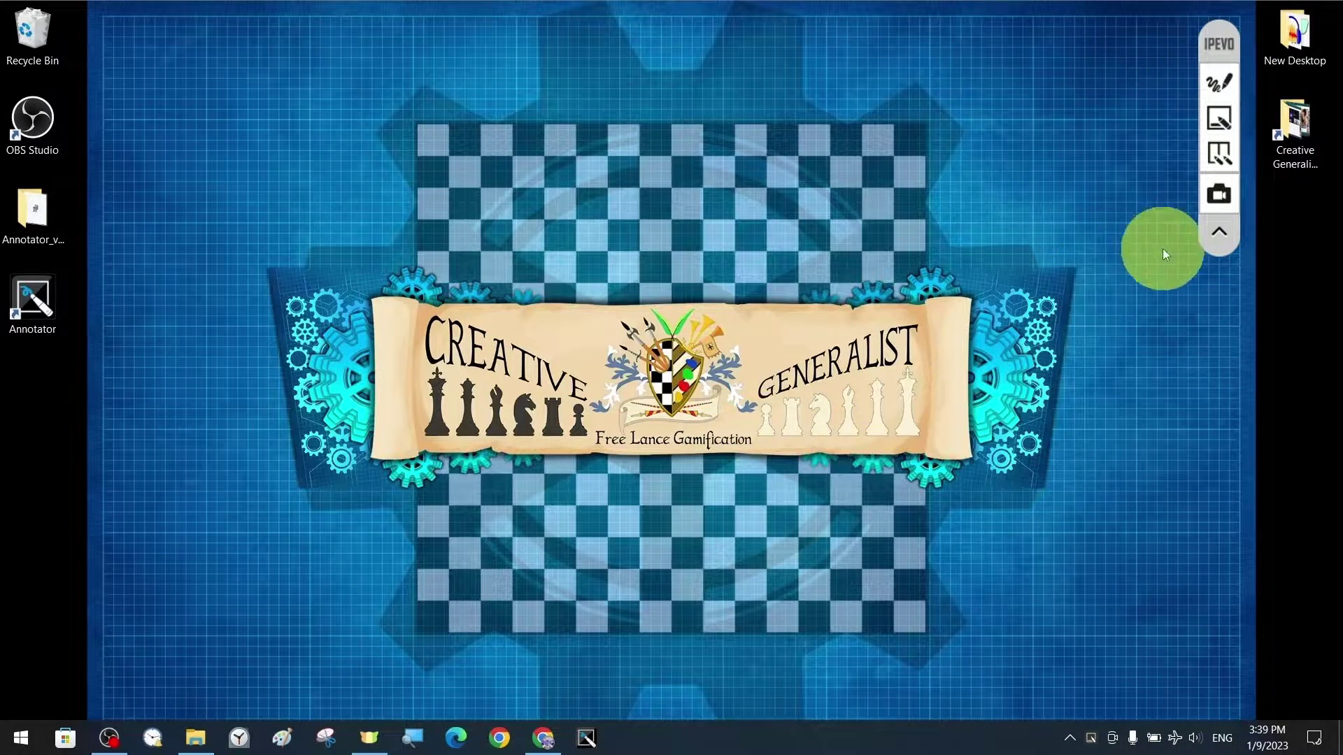
pyautogui.click(1220, 235)
pyautogui.moveTo(1224, 40); pyautogui.dragTo(1242, 313)
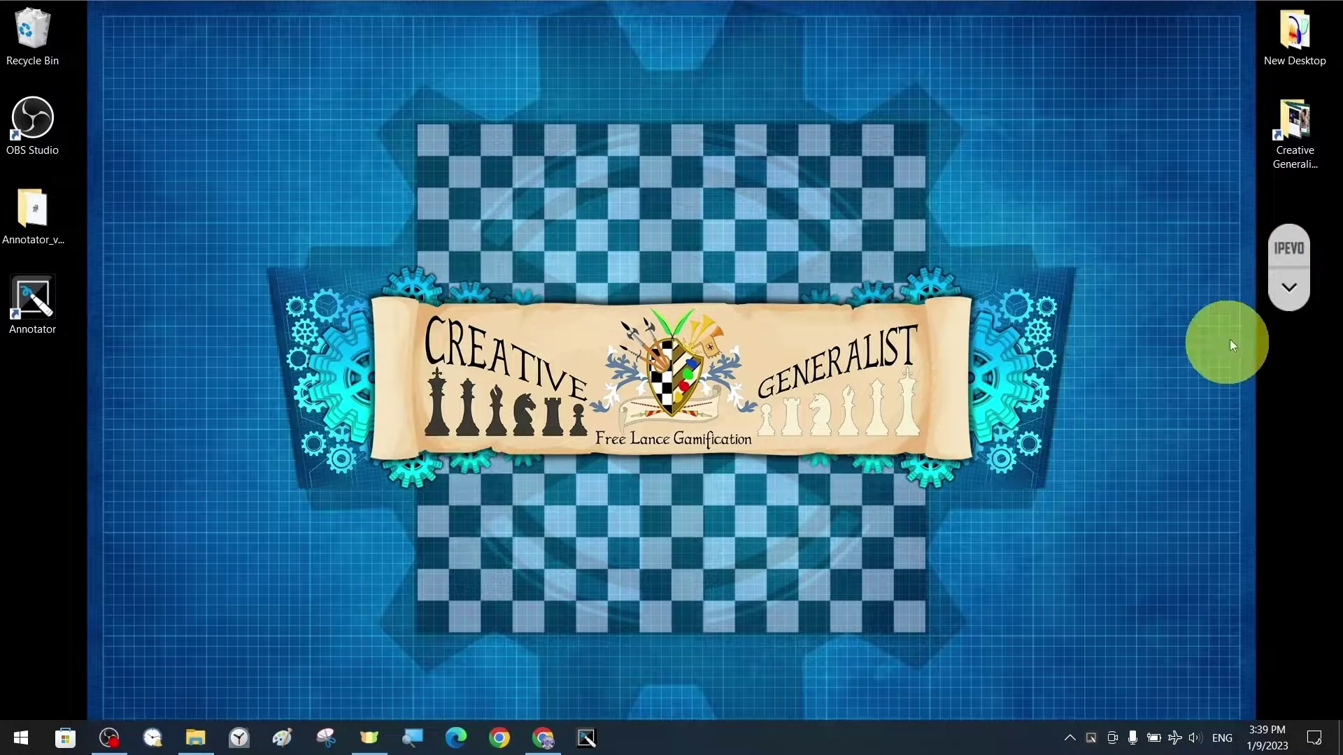
pyautogui.moveTo(1289, 248); pyautogui.dragTo(1219, 51)
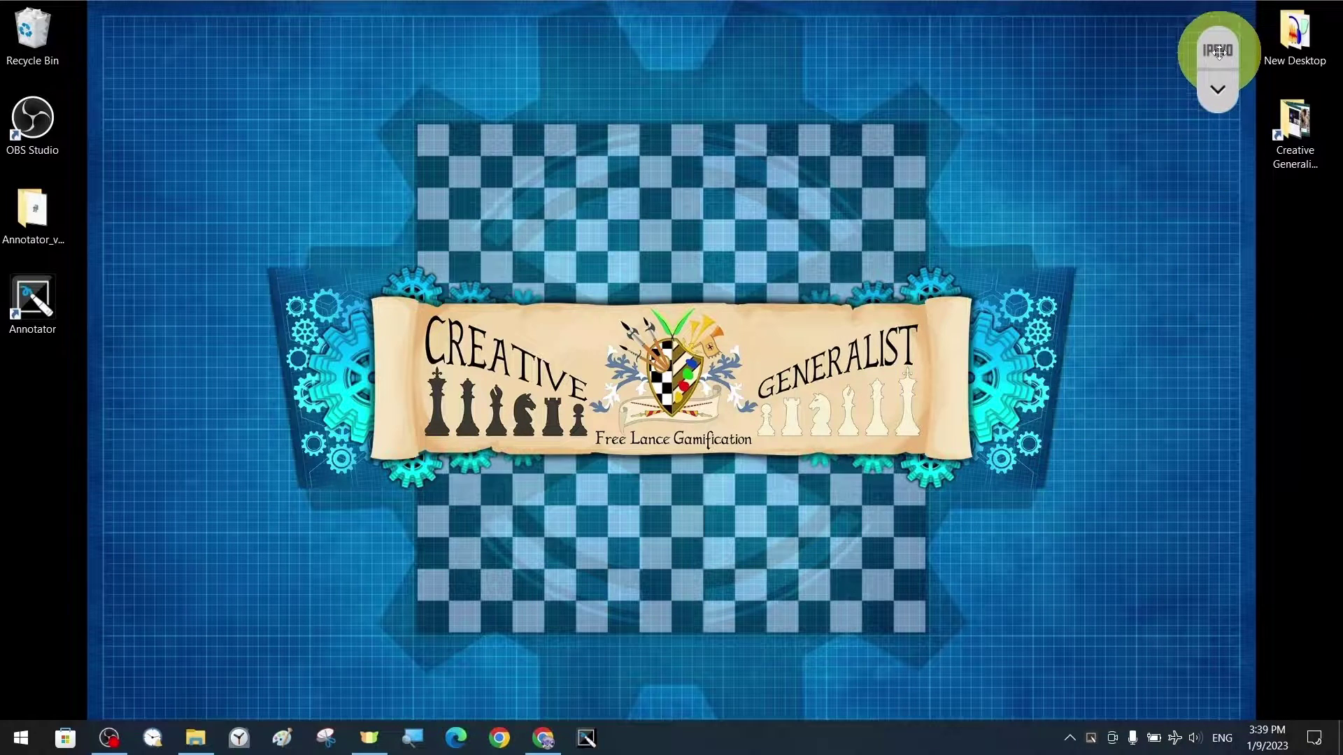
pyautogui.click(1221, 91)
# Step: Turn on desktop annotation, show the Pen's options and open its custom colour palette
pyautogui.click(1223, 82)
pyautogui.click(1224, 82)
pyautogui.click(1224, 82)
pyautogui.click(1235, 126)
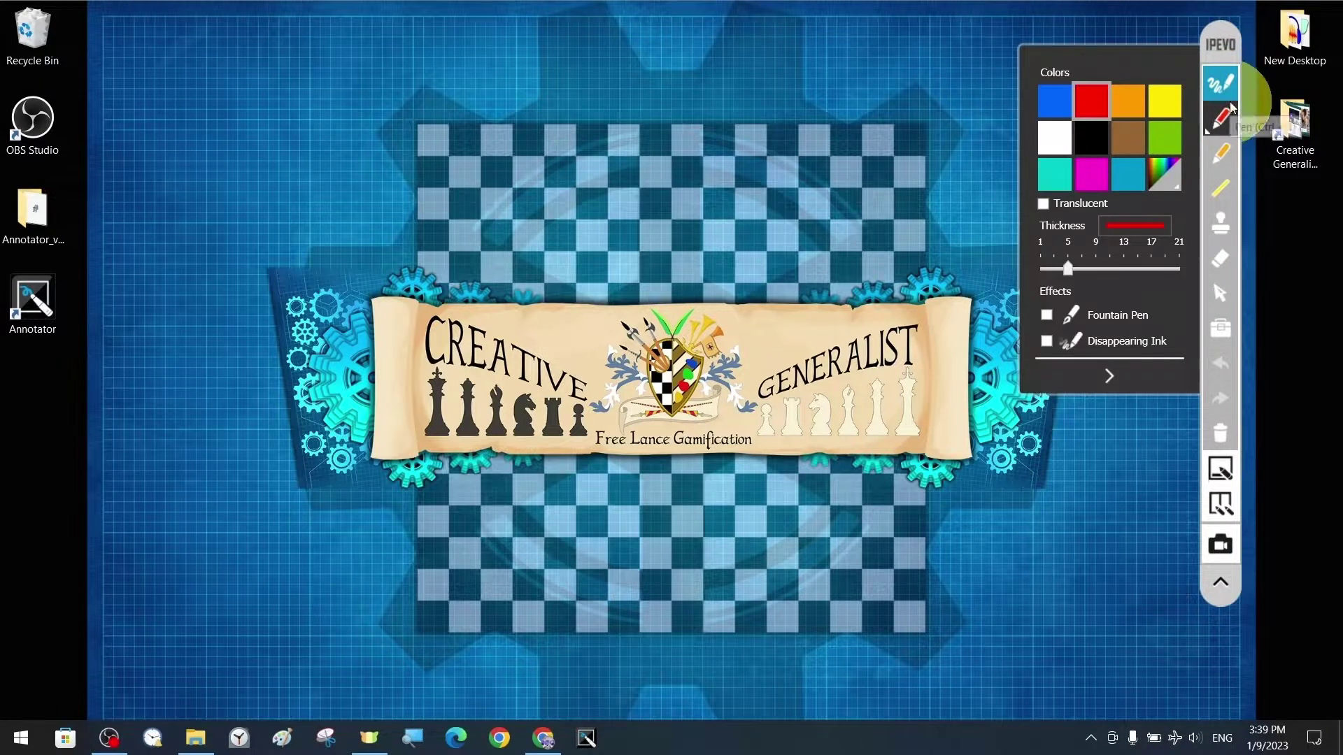
pyautogui.click(1222, 123)
pyautogui.click(1222, 123)
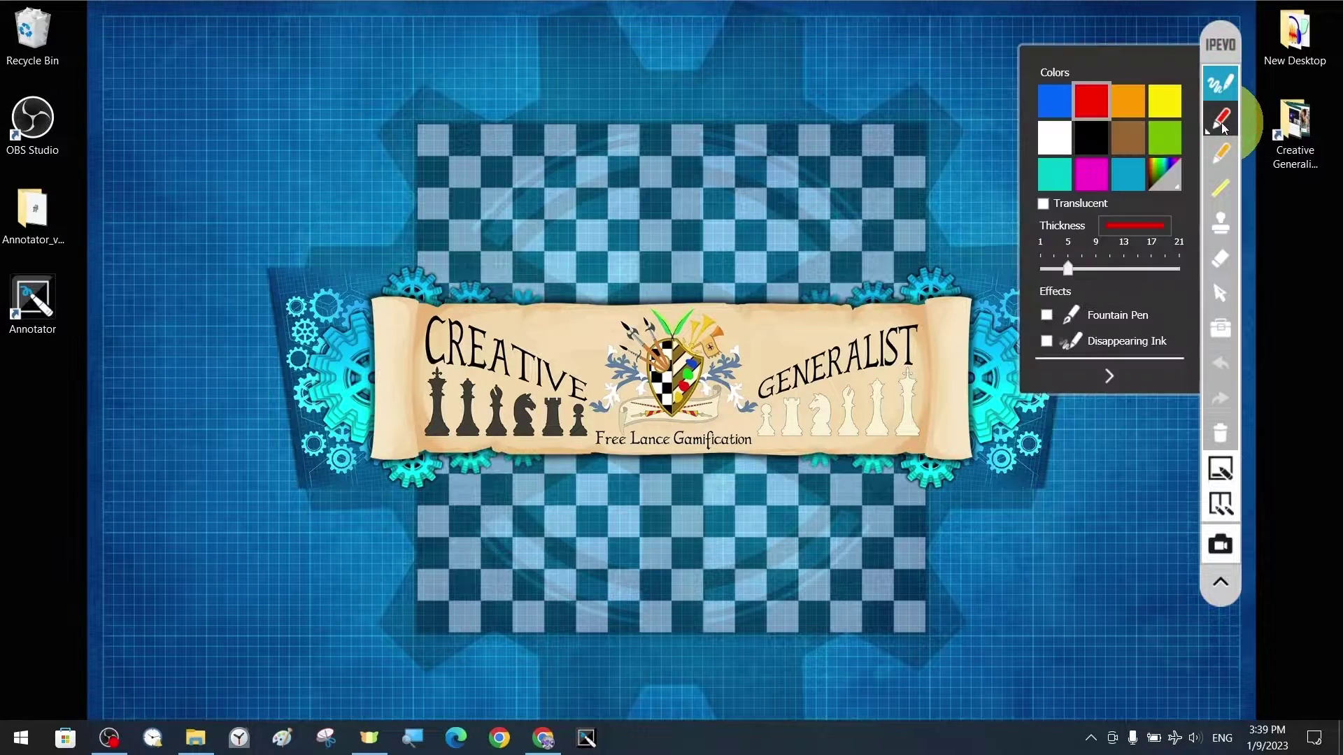
pyautogui.click(1173, 174)
pyautogui.click(1164, 171)
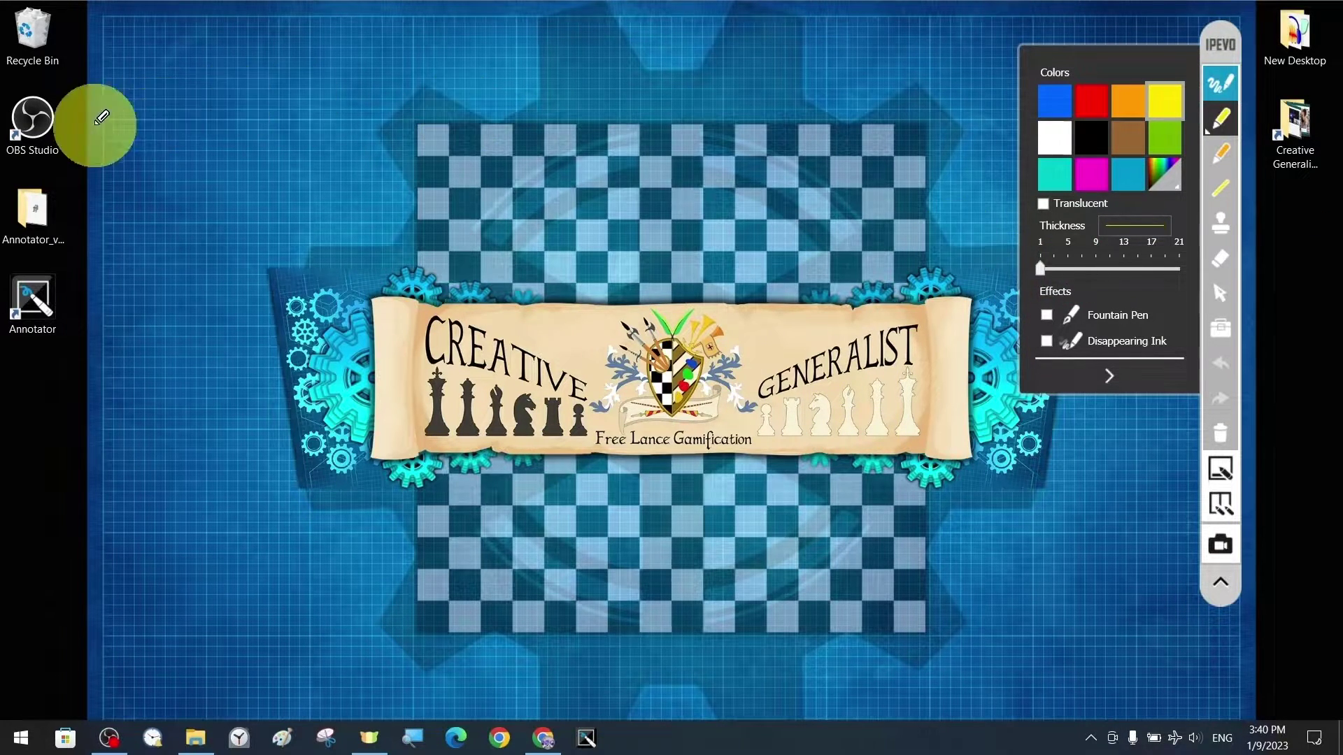
# Step: Draw yellow pen strokes on the desktop at thickness 1, at thickness 21 and with the Fountain Pen effect
pyautogui.moveTo(240, 79); pyautogui.dragTo(204, 315)
pyautogui.moveTo(1041, 267); pyautogui.dragTo(1179, 268)
pyautogui.moveTo(607, 70); pyautogui.dragTo(671, 218)
pyautogui.click(1046, 315)
pyautogui.moveTo(728, 151); pyautogui.dragTo(819, 311)
# Step: Turn on the Disappearing Ink effect and draw three long horizontal pen strokes below the banner
pyautogui.click(1046, 340)
pyautogui.moveTo(16, 522); pyautogui.dragTo(1086, 520)
pyautogui.moveTo(134, 606); pyautogui.dragTo(949, 581)
pyautogui.moveTo(45, 639); pyautogui.dragTo(1088, 628)
# Step: Toggle the Fountain Pen effect and draw five diagonal pen strokes over the lower part of the wallpaper
pyautogui.click(1046, 315)
pyautogui.click(1072, 373)
pyautogui.moveTo(84, 484); pyautogui.dragTo(445, 417)
pyautogui.moveTo(77, 560); pyautogui.dragTo(525, 434)
pyautogui.moveTo(177, 600); pyautogui.dragTo(535, 469)
pyautogui.moveTo(210, 626); pyautogui.dragTo(605, 512)
pyautogui.moveTo(321, 668); pyautogui.dragTo(773, 554)
# Step: Change the stroke colour to green and draw three horizontal strokes below the banner
pyautogui.click(1072, 360)
pyautogui.click(1165, 138)
pyautogui.moveTo(269, 621); pyautogui.dragTo(843, 612)
pyautogui.moveTo(475, 699); pyautogui.dragTo(1062, 672)
pyautogui.moveTo(159, 534); pyautogui.dragTo(413, 554)
# Step: Pick a custom purple colour for the Pen and draw wide translucent strokes across and above the banner
pyautogui.click(1167, 176)
pyautogui.moveTo(263, 369); pyautogui.dragTo(850, 392)
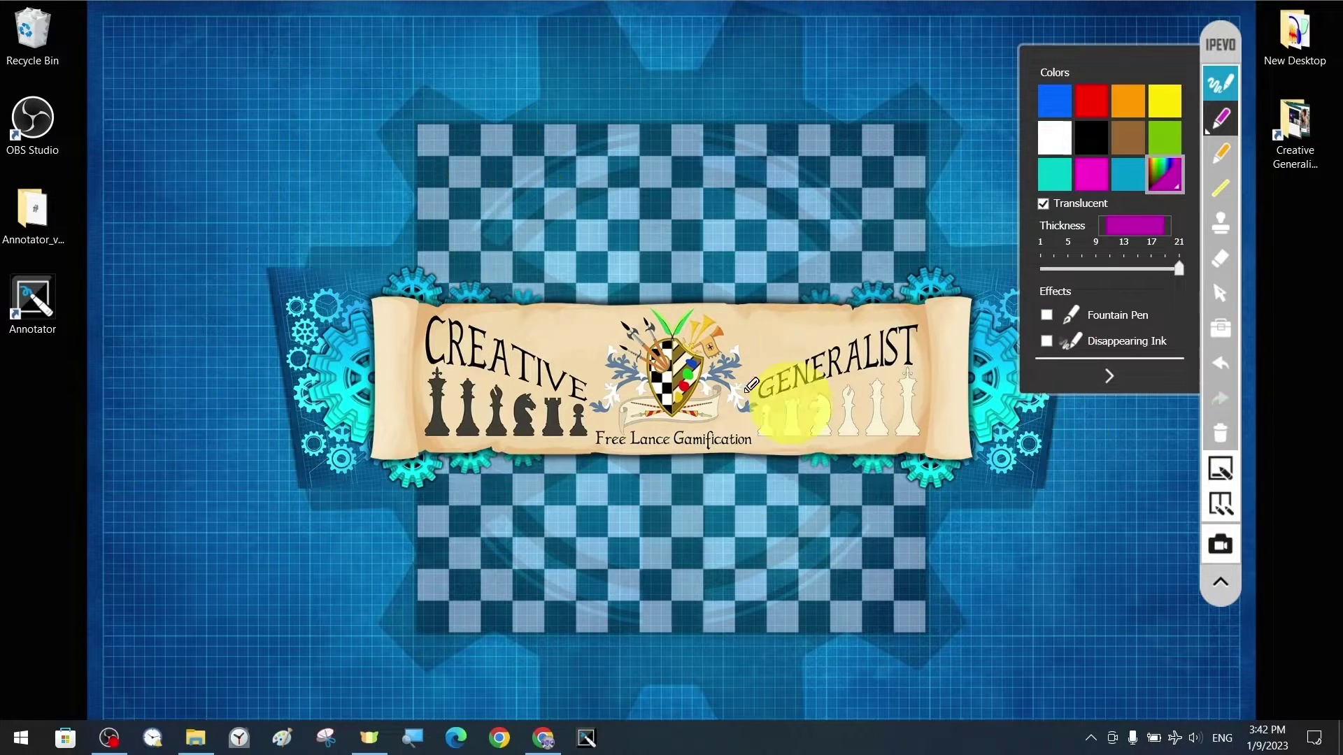
pyautogui.moveTo(175, 114); pyautogui.dragTo(518, 116)
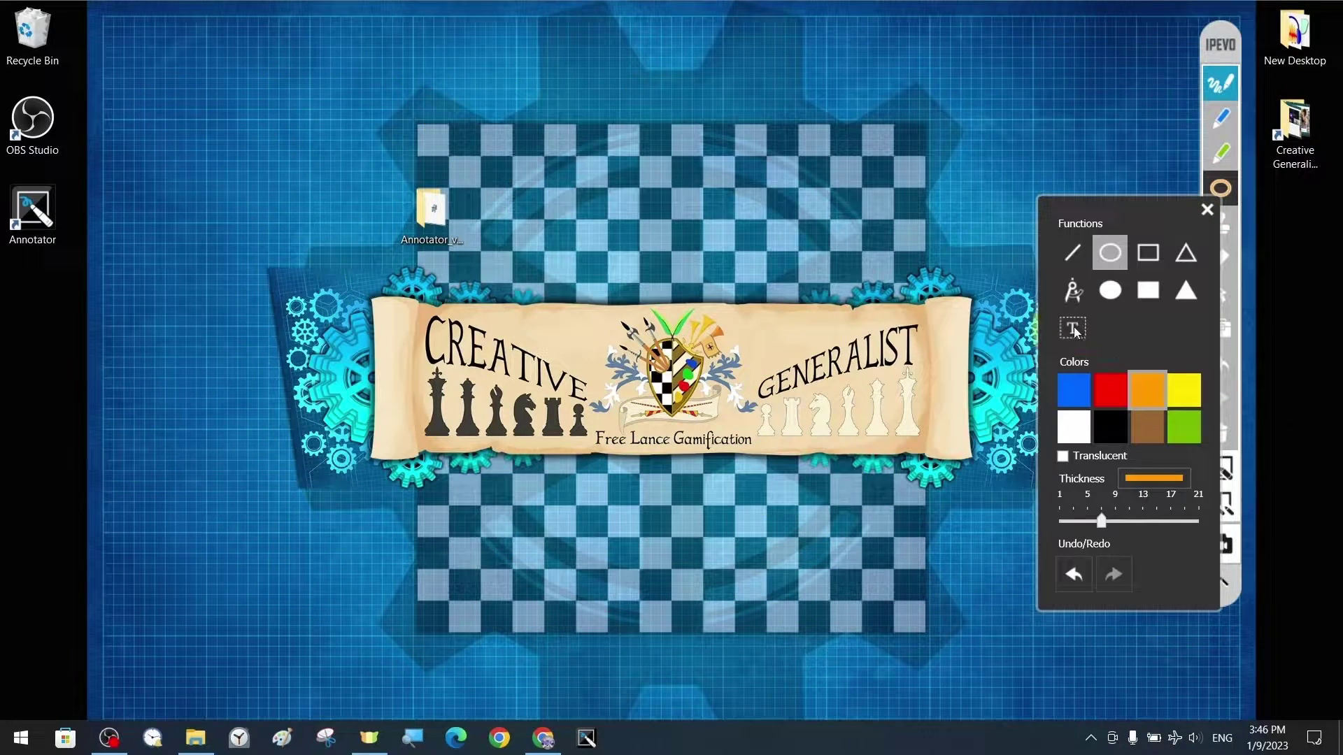
# Step: Draw a text box above the banner with the Text tool and enter TEXT HERE
pyautogui.click(1074, 329)
pyautogui.moveTo(591, 169); pyautogui.dragTo(840, 256)
pyautogui.write('TEXT HERE')
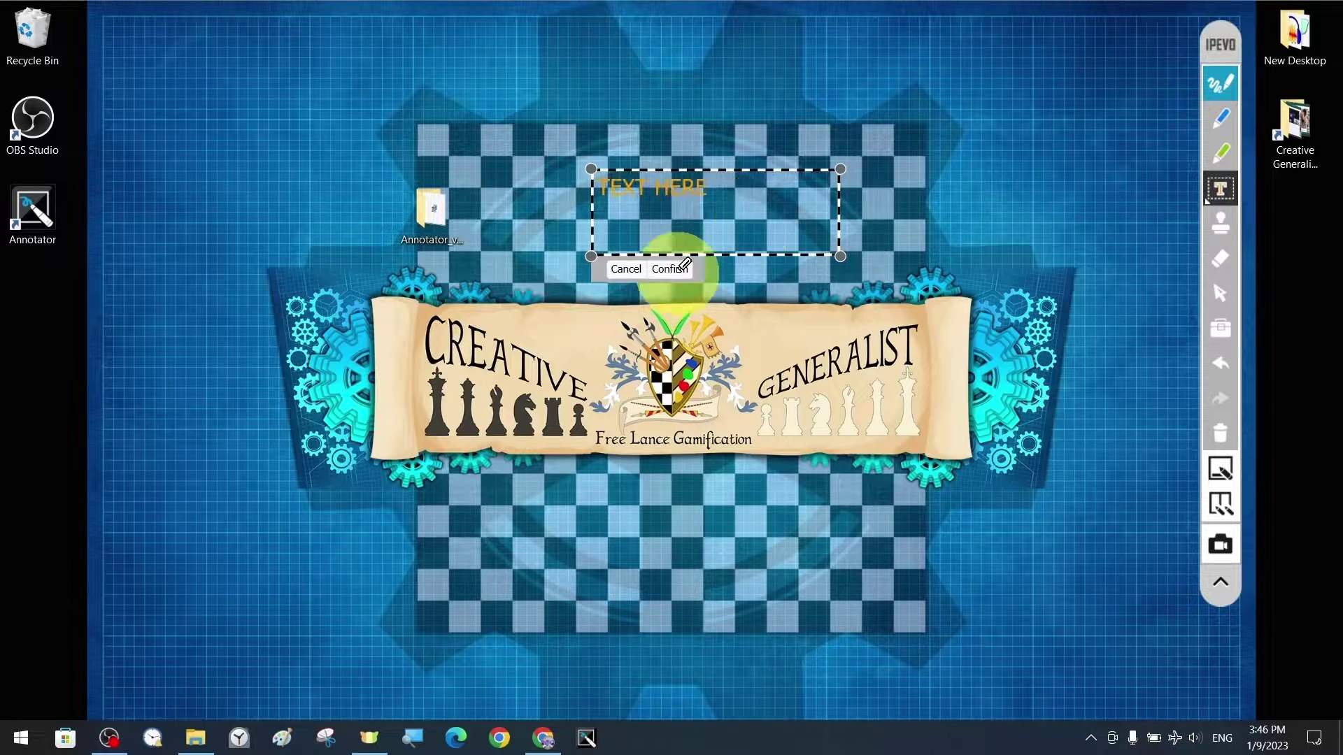
# Step: Make the TEXT HERE annotation yellow, enlarge its box up and to the left, set the font size to 64 and confirm it
pyautogui.click(1220, 189)
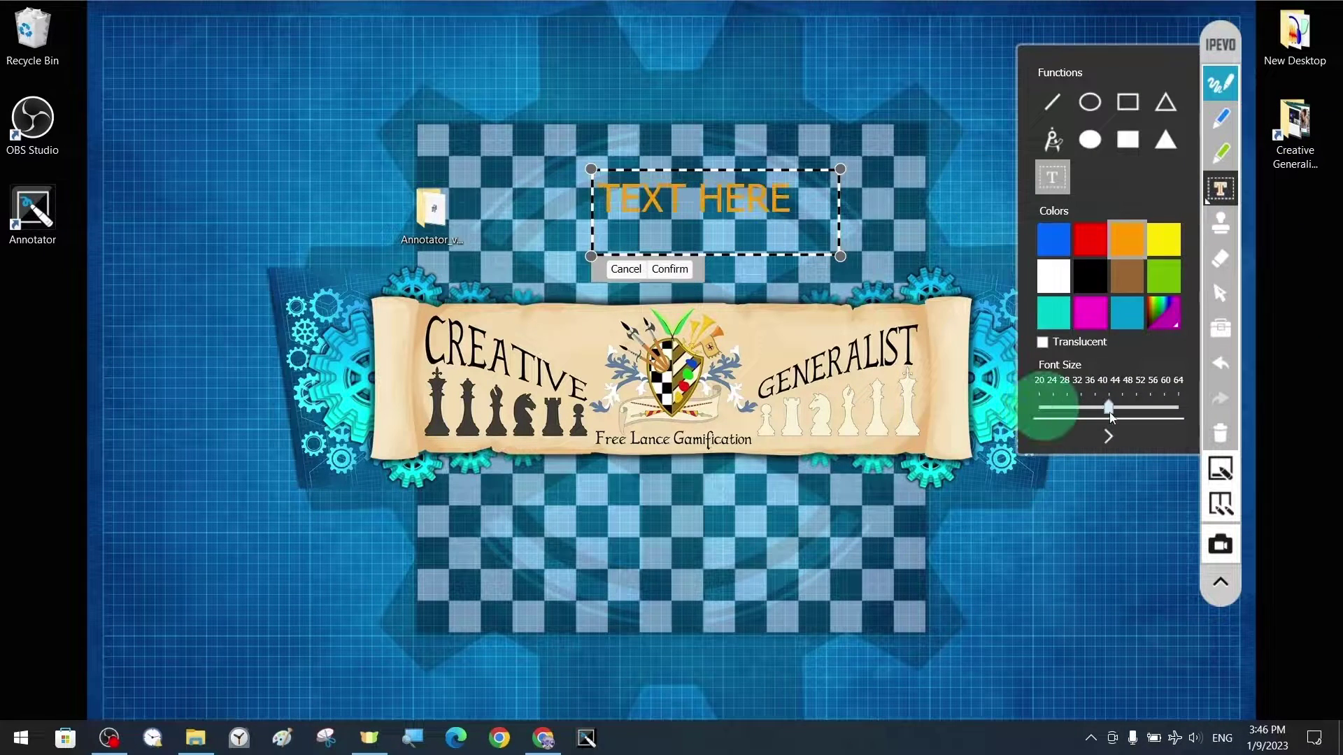
pyautogui.click(1166, 239)
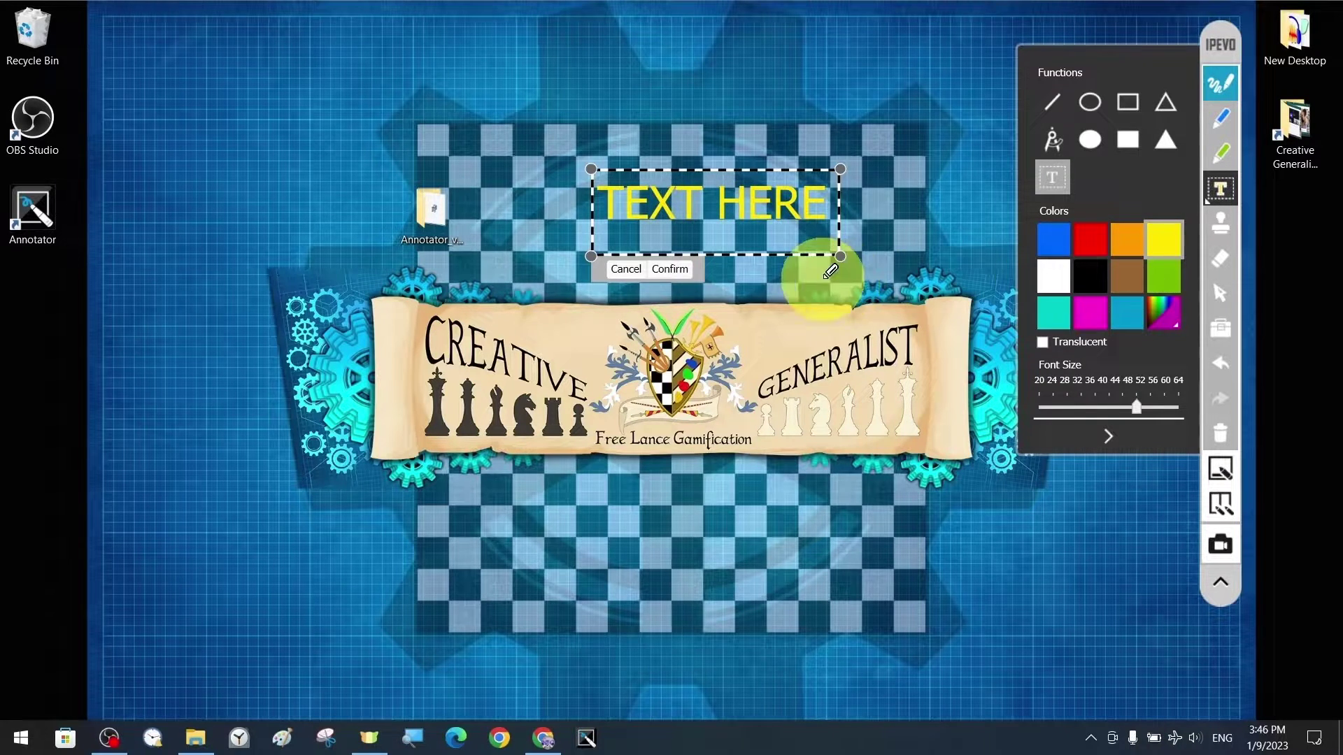
pyautogui.moveTo(591, 168); pyautogui.dragTo(396, 66)
pyautogui.moveTo(1136, 407); pyautogui.dragTo(1180, 409)
pyautogui.click(476, 269)
# Step: Switch to Cursor mode and move the Annotator folder on the desktop to the right of the TEXT HERE annotation
pyautogui.click(1220, 274)
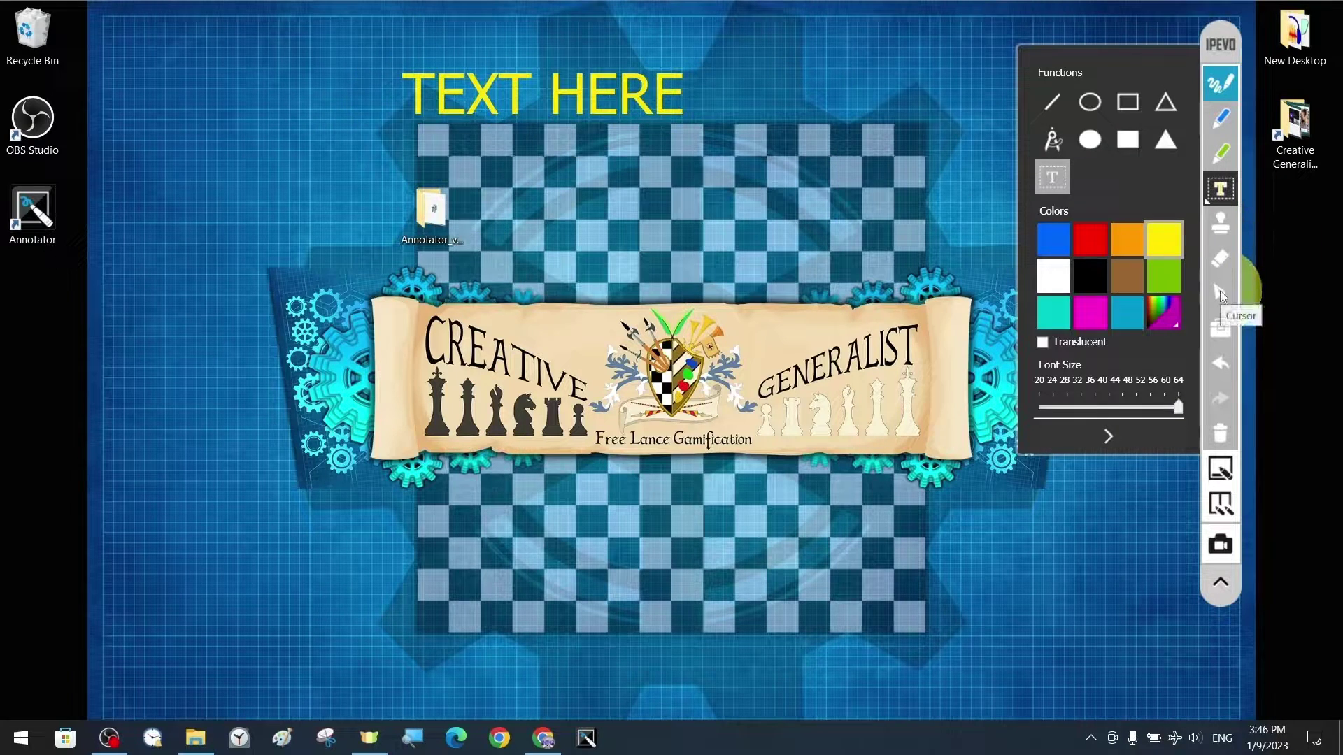
pyautogui.click(1220, 291)
pyautogui.moveTo(439, 220)
pyautogui.mouseDown()
pyautogui.moveTo(873, 219)
pyautogui.moveTo(360, 75)
pyautogui.moveTo(364, 115)
pyautogui.mouseUp()
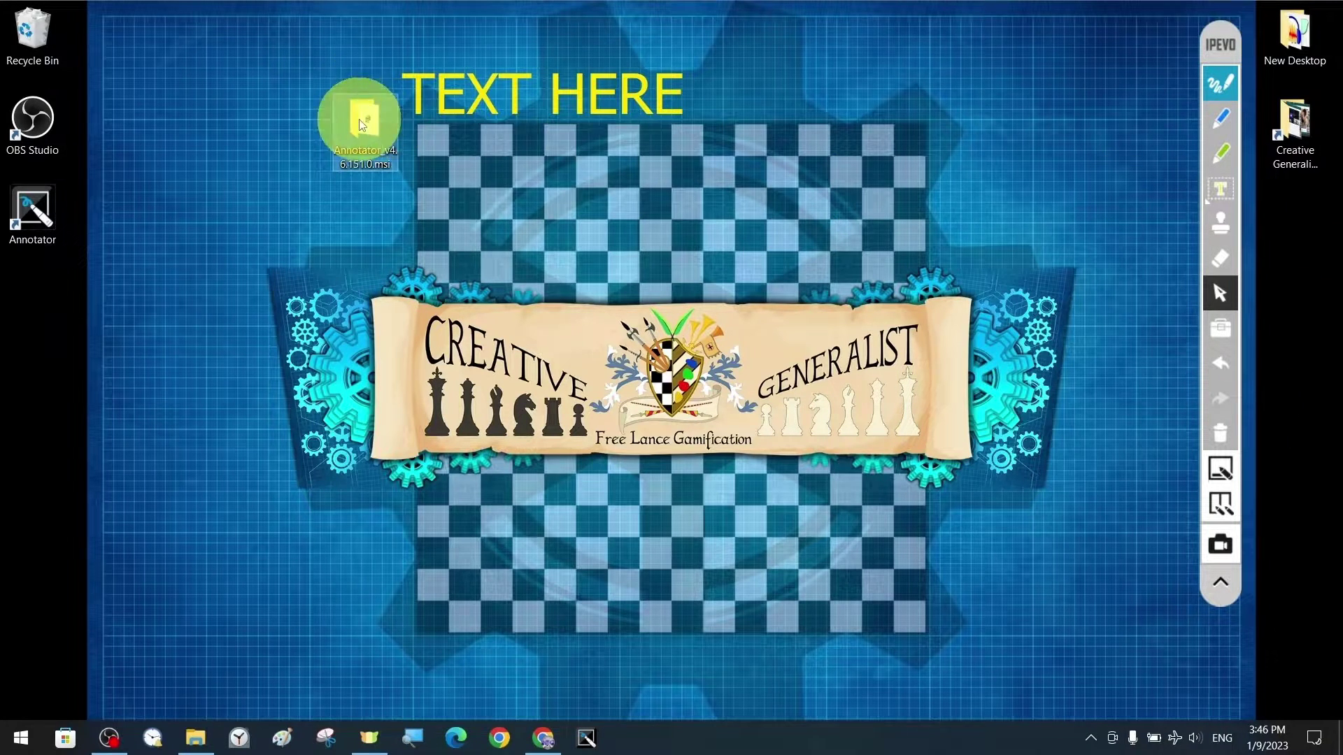
pyautogui.moveTo(361, 125)
pyautogui.mouseDown()
pyautogui.moveTo(906, 84)
pyautogui.moveTo(894, 126)
pyautogui.mouseUp()
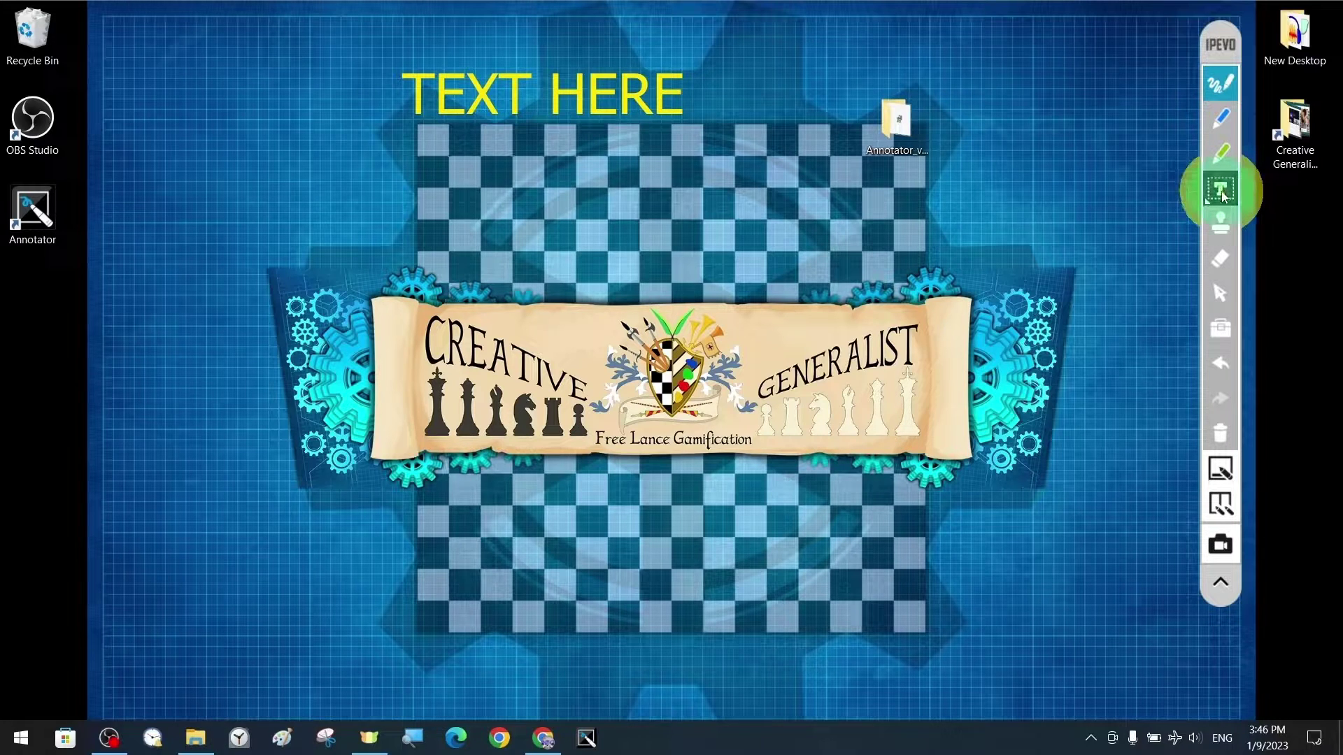
# Step: Draw a red outlined circle around the Annotator folder on the desktop with the ellipse shape
pyautogui.click(1222, 193)
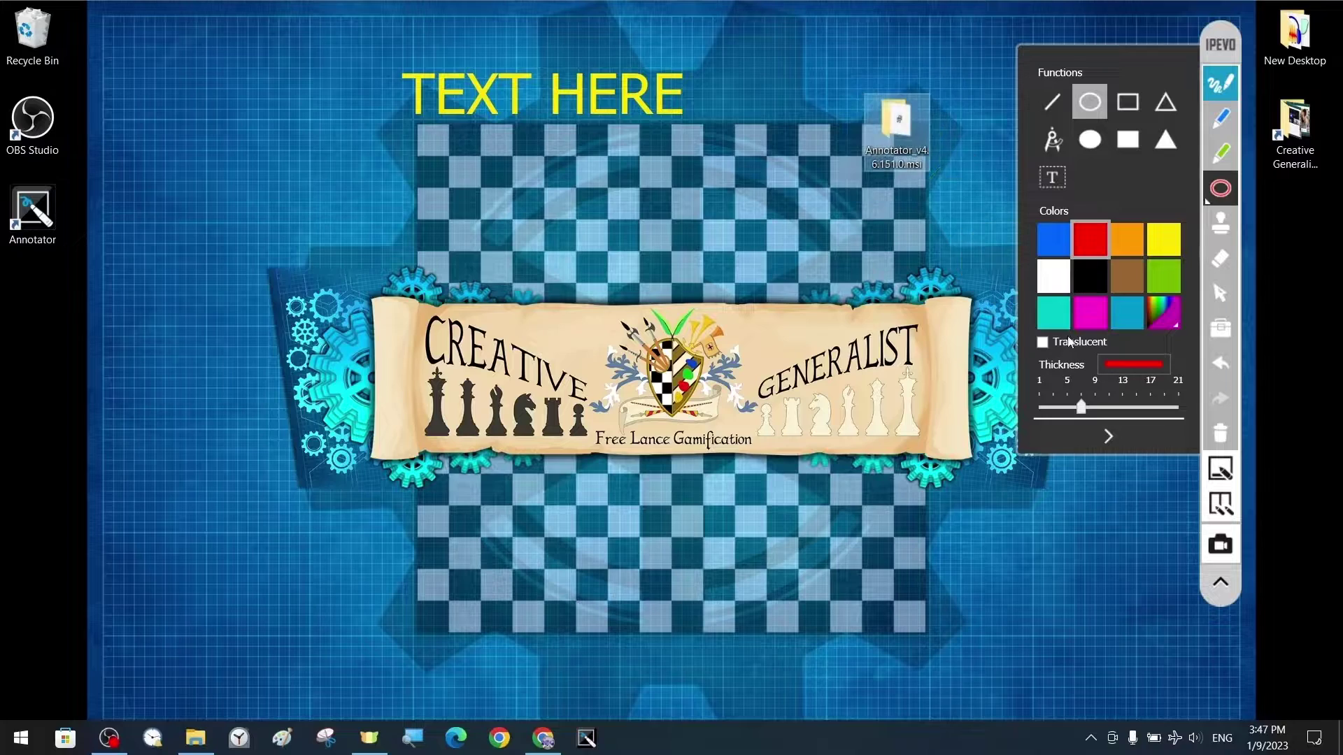
pyautogui.click(1220, 193)
pyautogui.moveTo(841, 72)
pyautogui.mouseDown()
pyautogui.moveTo(968, 186)
pyautogui.moveTo(945, 174)
pyautogui.mouseUp()
# Step: Switch to Cursor mode and delete the Annotator folder inside the red circle from the desktop
pyautogui.click(1220, 293)
pyautogui.moveTo(899, 119)
pyautogui.mouseDown()
pyautogui.moveTo(564, 306)
pyautogui.moveTo(899, 119)
pyautogui.mouseUp()
pyautogui.rightClick(900, 112)
pyautogui.click(951, 488)
# Step: Draw a filled, translucent yellow circle over the emblem in the middle of the banner
pyautogui.click(1220, 188)
pyautogui.click(1090, 139)
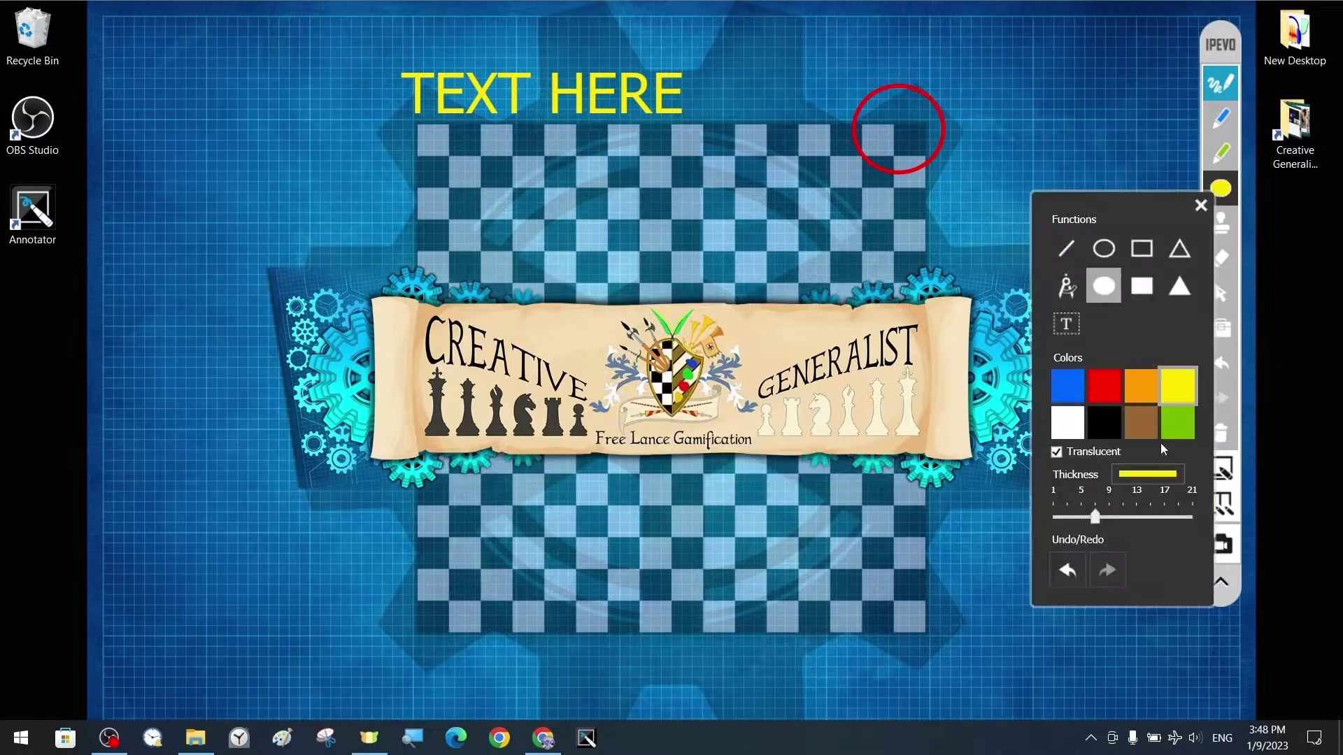
pyautogui.moveTo(592, 284); pyautogui.dragTo(763, 460)
# Step: Draw a red diagonal line between the red circle and the banner to form an arrow pointing at the circle
pyautogui.click(1165, 103)
pyautogui.click(1091, 239)
pyautogui.moveTo(870, 158); pyautogui.dragTo(745, 278)
pyautogui.click(1221, 188)
pyautogui.click(1052, 102)
# Step: Stamp an orange cross inside the red circle and a check mark beside the yellow circle
pyautogui.click(1221, 223)
pyautogui.click(897, 131)
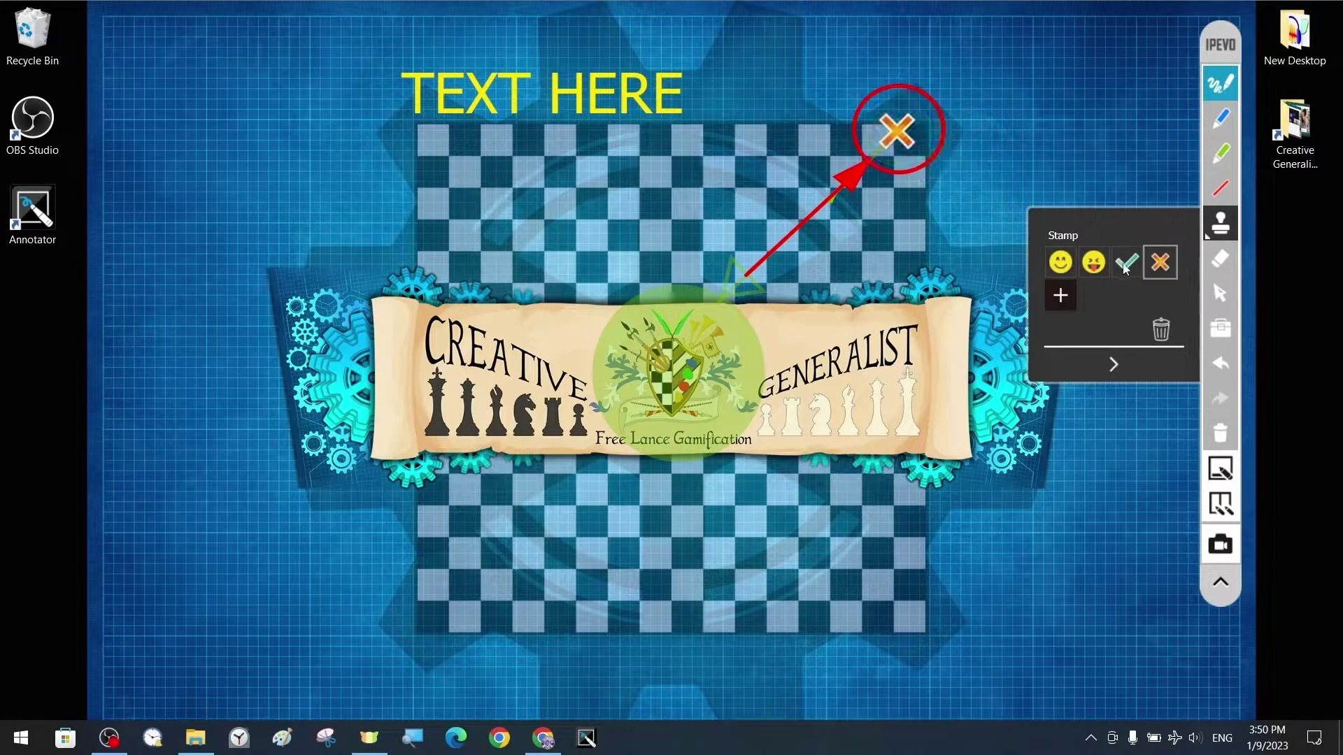
pyautogui.click(805, 317)
# Step: Draw compass arcs around the banner's emblem, changing the colour between green, red and cyan
pyautogui.click(1221, 188)
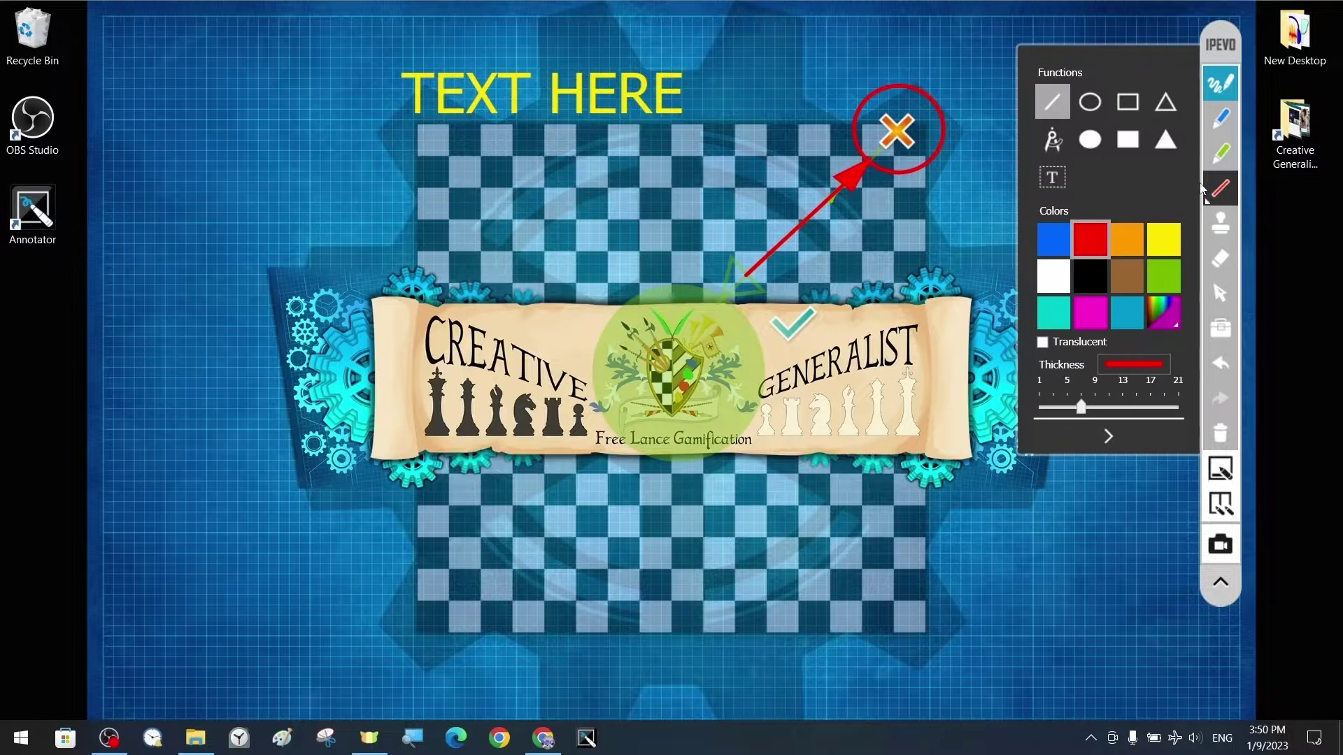
pyautogui.moveTo(529, 417); pyautogui.dragTo(547, 315)
pyautogui.moveTo(436, 308)
pyautogui.mouseDown()
pyautogui.moveTo(474, 226)
pyautogui.moveTo(598, 182)
pyautogui.mouseUp()
pyautogui.moveTo(709, 178)
pyautogui.mouseDown()
pyautogui.moveTo(700, 280)
pyautogui.moveTo(775, 343)
pyautogui.moveTo(799, 311)
pyautogui.moveTo(674, 254)
pyautogui.moveTo(794, 329)
pyautogui.moveTo(808, 313)
pyautogui.moveTo(791, 451)
pyautogui.moveTo(836, 495)
pyautogui.moveTo(553, 217)
pyautogui.mouseUp()
pyautogui.click(1169, 273)
pyautogui.click(1091, 240)
pyautogui.click(1053, 312)
pyautogui.moveTo(685, 169)
pyautogui.mouseDown()
pyautogui.moveTo(275, 203)
pyautogui.moveTo(239, 136)
pyautogui.mouseUp()
# Step: Draw yellow compass circles over the gears beside the banner, toggling the Translucent option
pyautogui.click(1164, 240)
pyautogui.moveTo(170, 281); pyautogui.dragTo(172, 279)
pyautogui.moveTo(184, 246); pyautogui.dragTo(207, 253)
pyautogui.click(1042, 342)
pyautogui.moveTo(196, 291); pyautogui.dragTo(198, 293)
# Step: Draw two filled yellow ellipses and one yellow outlined circle below the banner
pyautogui.click(1092, 141)
pyautogui.moveTo(173, 547); pyautogui.dragTo(309, 638)
pyautogui.moveTo(342, 524)
pyautogui.mouseDown()
pyautogui.moveTo(438, 625)
pyautogui.moveTo(435, 588)
pyautogui.mouseUp()
pyautogui.click(1089, 103)
pyautogui.moveTo(458, 556); pyautogui.dragTo(540, 643)
# Step: Set the line thickness to 9, turn off Translucent and draw a diagonal black line left of the TEXT HERE annotation
pyautogui.click(1095, 411)
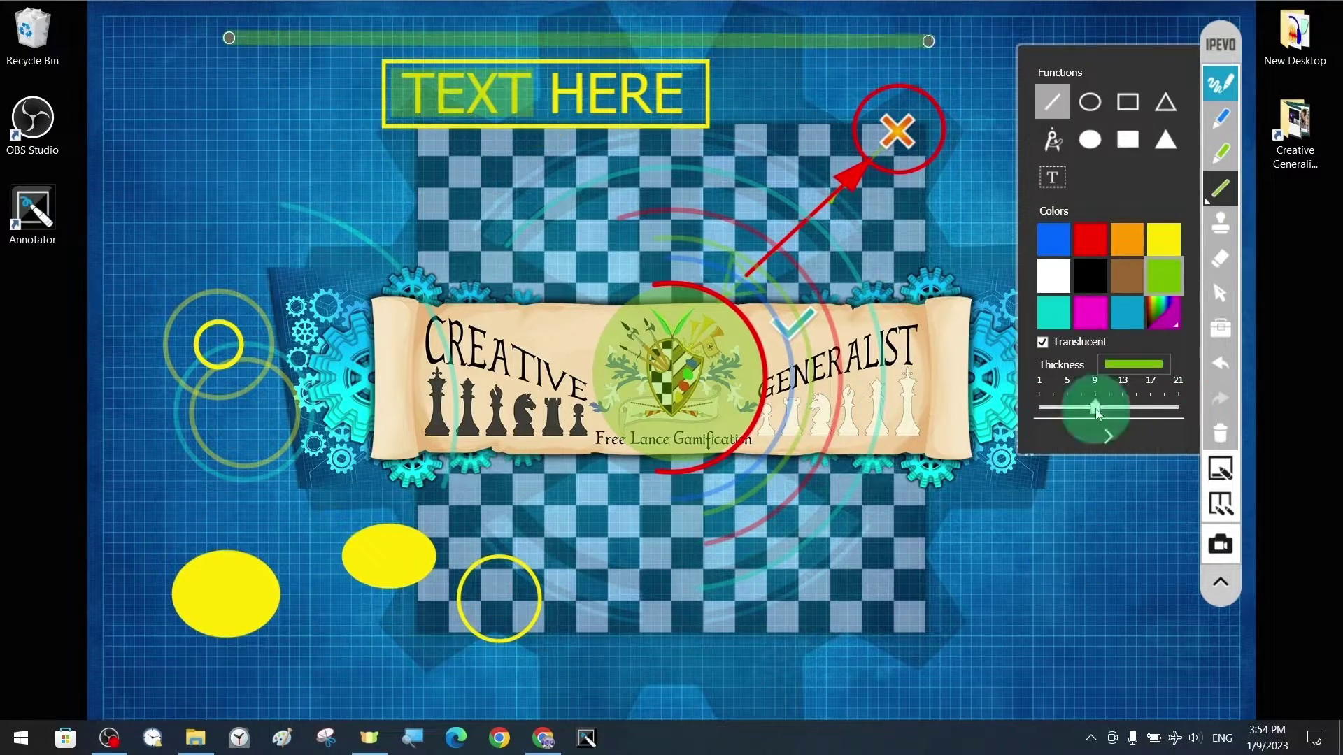
pyautogui.click(1043, 342)
pyautogui.moveTo(161, 299); pyautogui.dragTo(297, 59)
# Step: Draw a wavy white arrow with the Pen from TEXT HERE down to the banner and erase the two filled yellow ellipses
pyautogui.click(1220, 119)
pyautogui.moveTo(553, 151); pyautogui.dragTo(529, 328)
pyautogui.click(1220, 259)
# Step: Draw filled translucent circles in red and green so they overlap the blue circle right of the check mark
pyautogui.click(1220, 189)
pyautogui.click(1090, 139)
pyautogui.moveTo(1019, 181); pyautogui.dragTo(1107, 269)
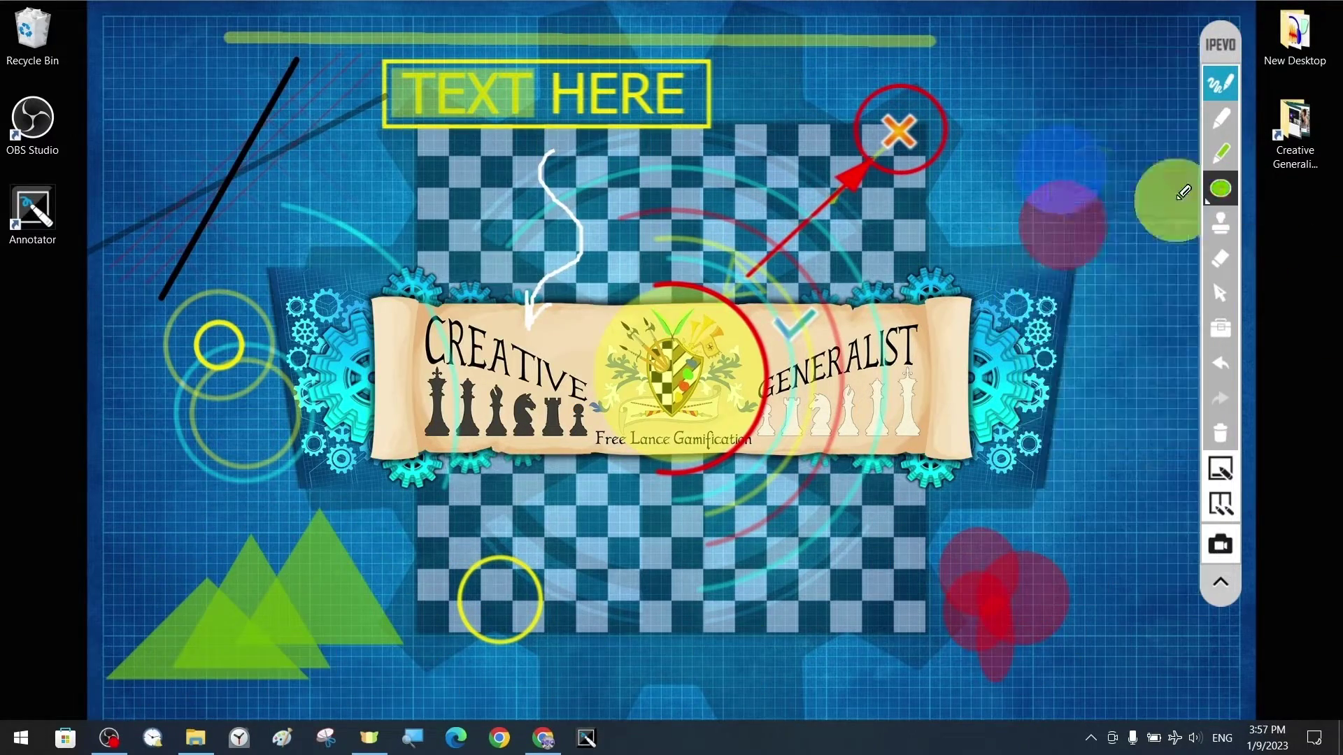
pyautogui.click(1095, 189)
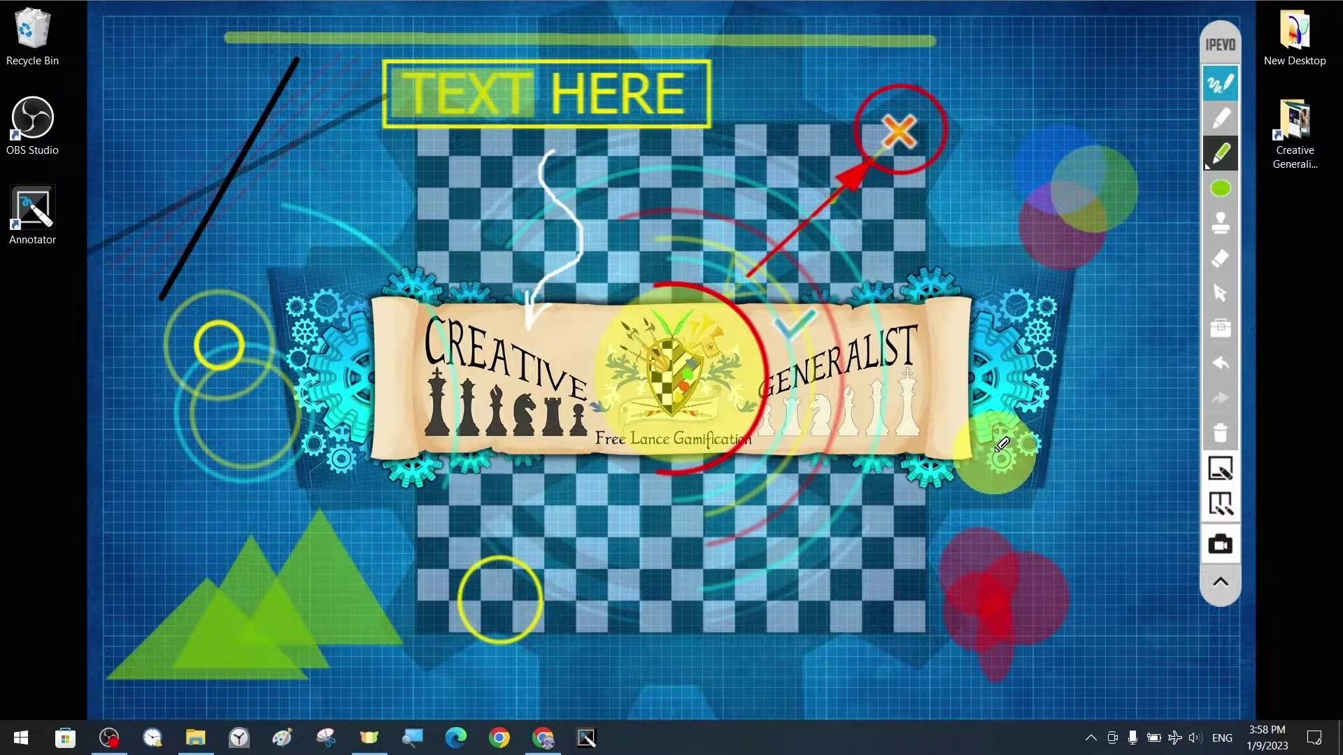
# Step: Draw three translucent green highlighter strokes across the whole desktop and undo the last two
pyautogui.moveTo(1062, 444); pyautogui.dragTo(1, 362)
pyautogui.moveTo(1064, 519); pyautogui.dragTo(1, 125)
pyautogui.moveTo(867, 222)
pyautogui.mouseDown()
pyautogui.moveTo(368, 505)
pyautogui.moveTo(1, 525)
pyautogui.mouseUp()
pyautogui.click(1218, 368)
pyautogui.click(1219, 368)
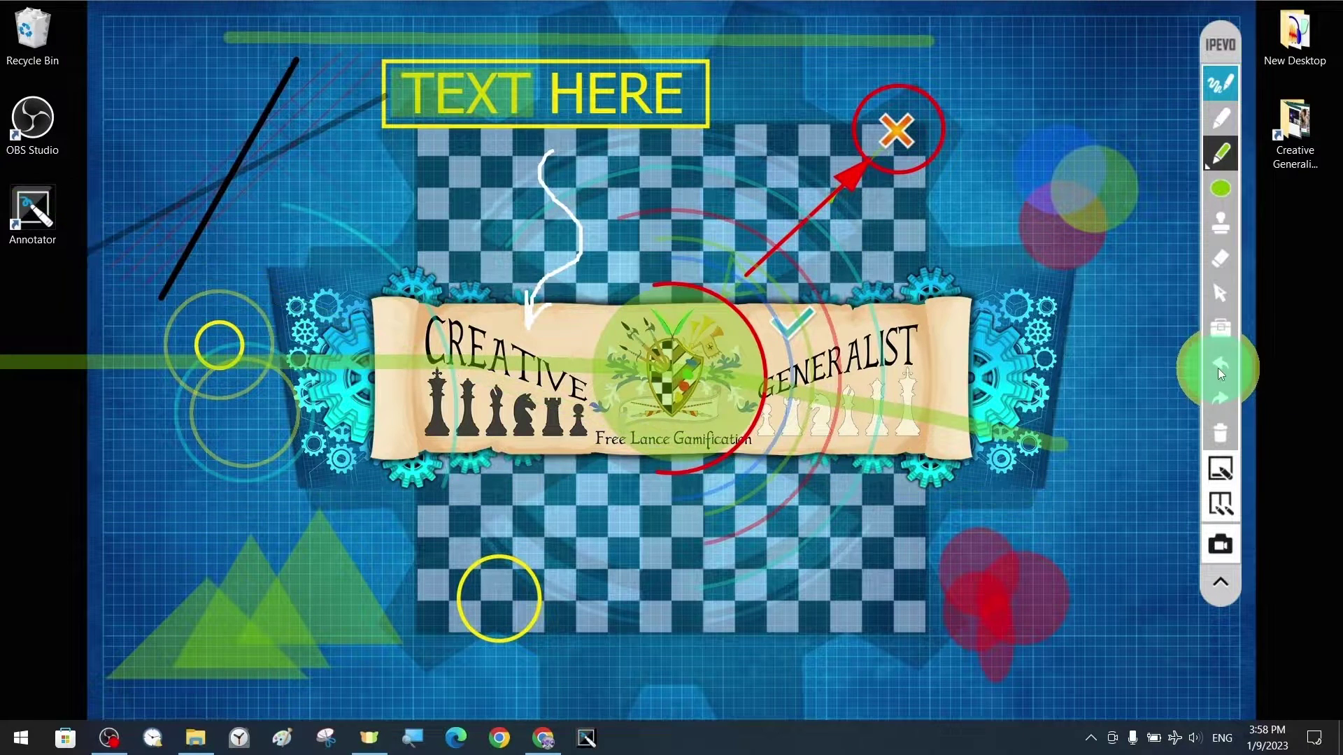
# Step: Redo and undo the recent highlighter strokes, finishing with the stroke across the banner undone
pyautogui.click(1219, 368)
pyautogui.click(1221, 399)
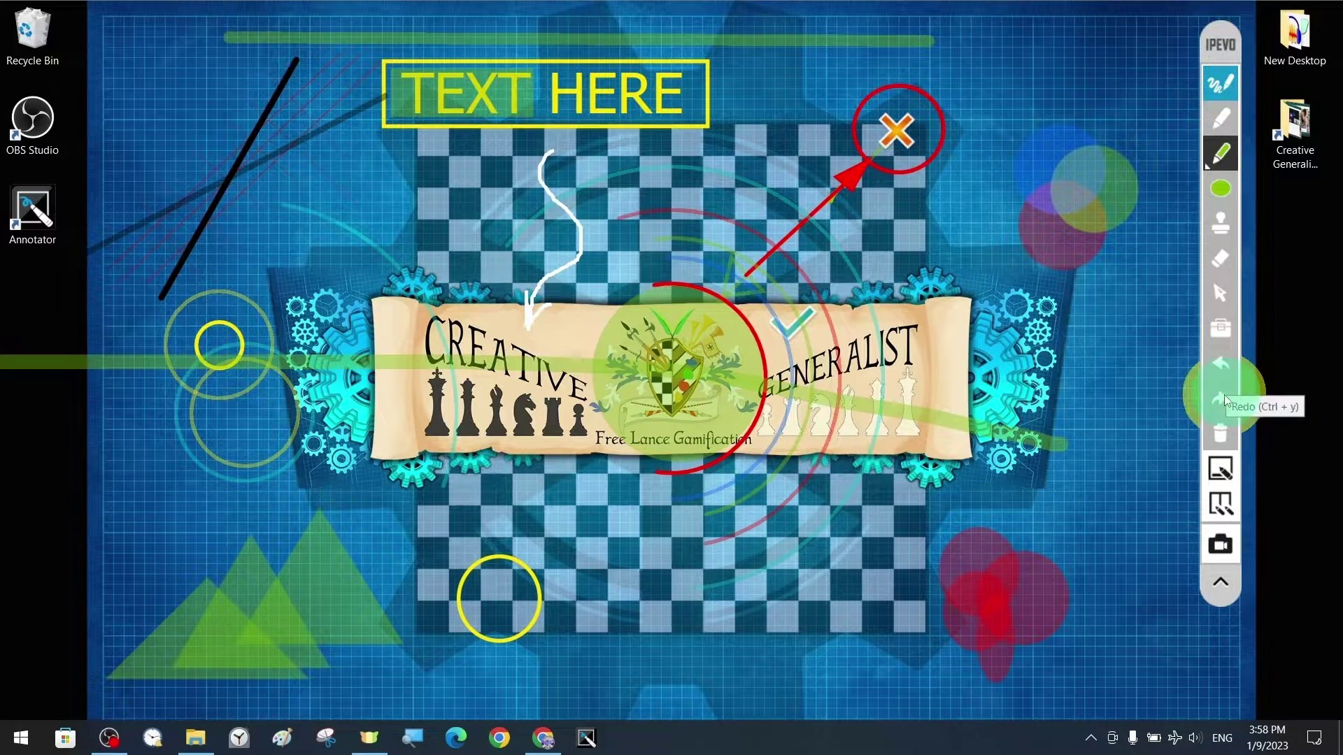
pyautogui.click(1222, 399)
pyautogui.click(1222, 399)
pyautogui.click(1220, 362)
pyautogui.click(1220, 363)
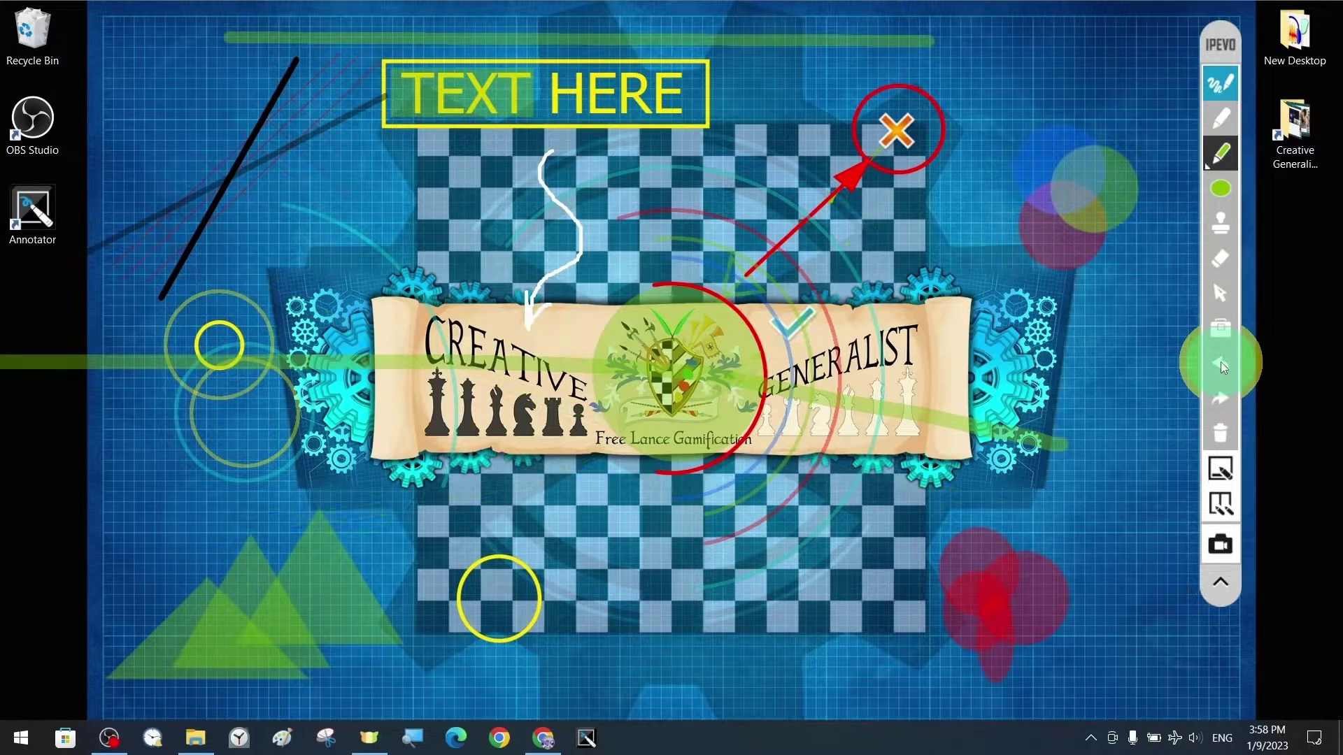
pyautogui.click(1220, 363)
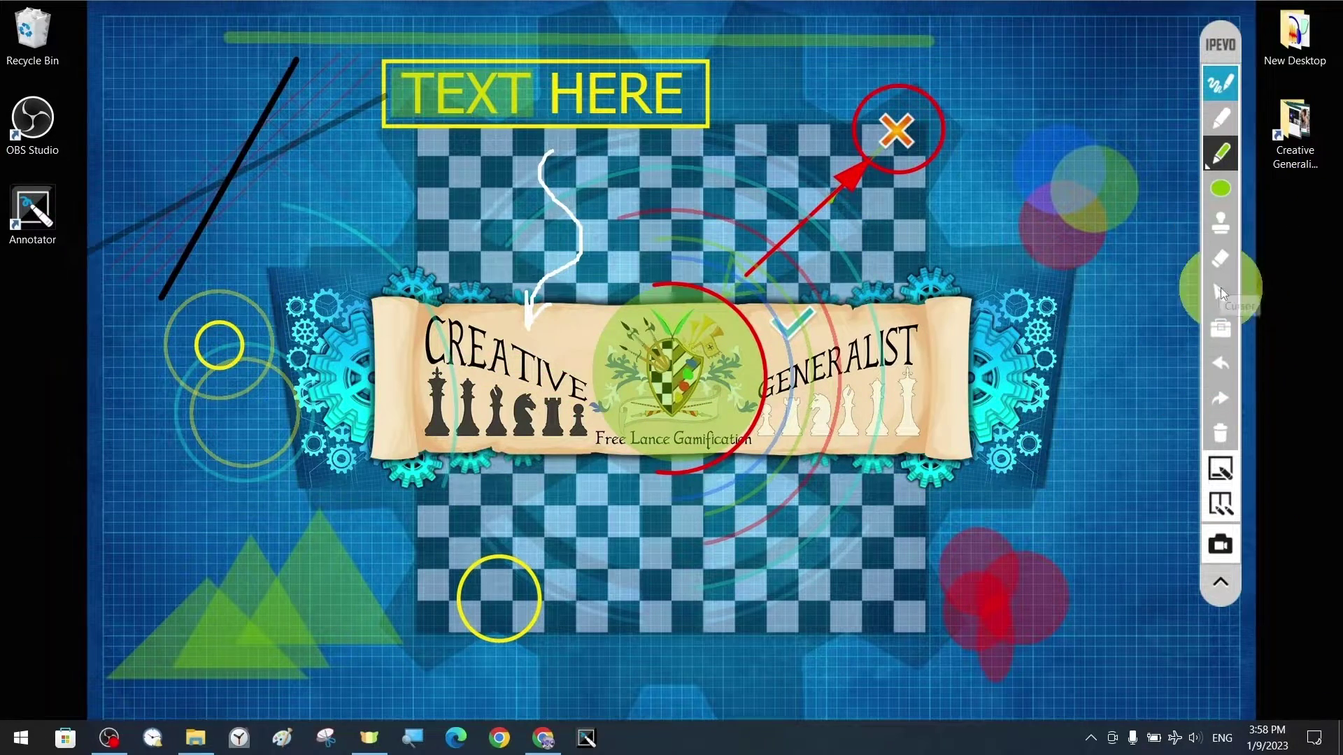
# Step: Bring up the ruler and place it just below the checkerboard on the desktop
pyautogui.click(1221, 328)
pyautogui.click(1182, 328)
pyautogui.moveTo(208, 105); pyautogui.dragTo(902, 665)
# Step: Draw a small yellow circle outline at the checkerboard's lower-right corner
pyautogui.click(1221, 188)
pyautogui.click(1111, 255)
pyautogui.click(1182, 399)
pyautogui.click(1064, 458)
pyautogui.moveTo(883, 567)
pyautogui.mouseDown()
pyautogui.moveTo(960, 647)
pyautogui.moveTo(914, 606)
pyautogui.mouseUp()
# Step: Place the protractor over the banner's GENERALIST half and move the magnifying lens across the annotations, including the yellow circle beside the banner
pyautogui.click(1221, 328)
pyautogui.click(1145, 328)
pyautogui.moveTo(626, 360); pyautogui.dragTo(714, 668)
pyautogui.moveTo(314, 201); pyautogui.dragTo(636, 353)
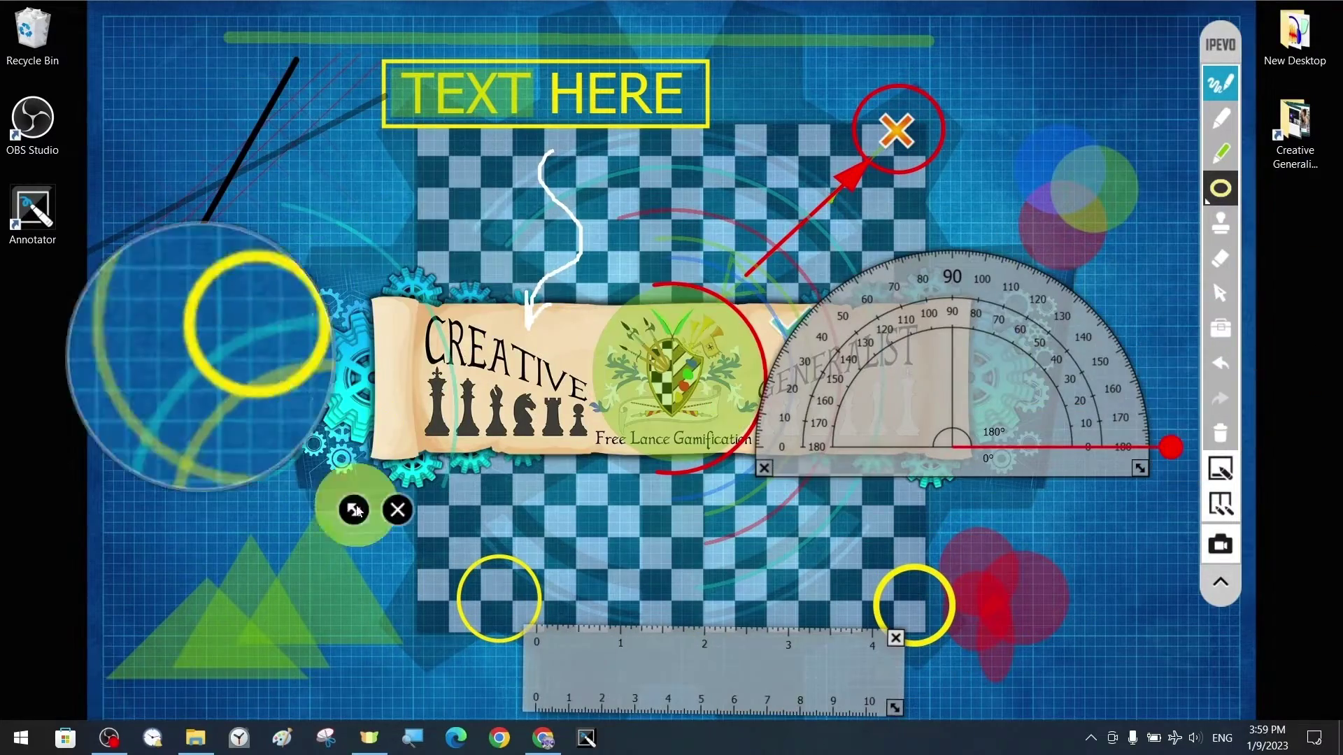
pyautogui.moveTo(198, 344); pyautogui.dragTo(1209, 332)
# Step: Try out the spotlight tool by moving and resizing it over the desktop, and close it
pyautogui.click(1219, 330)
pyautogui.click(1182, 471)
pyautogui.moveTo(672, 378); pyautogui.dragTo(668, 495)
pyautogui.click(735, 605)
pyautogui.moveTo(714, 554); pyautogui.dragTo(413, 437)
pyautogui.click(536, 491)
# Step: Select the whole annotated wallpaper area with the Scissors and copy it to the whiteboard
pyautogui.click(1224, 333)
pyautogui.click(1187, 475)
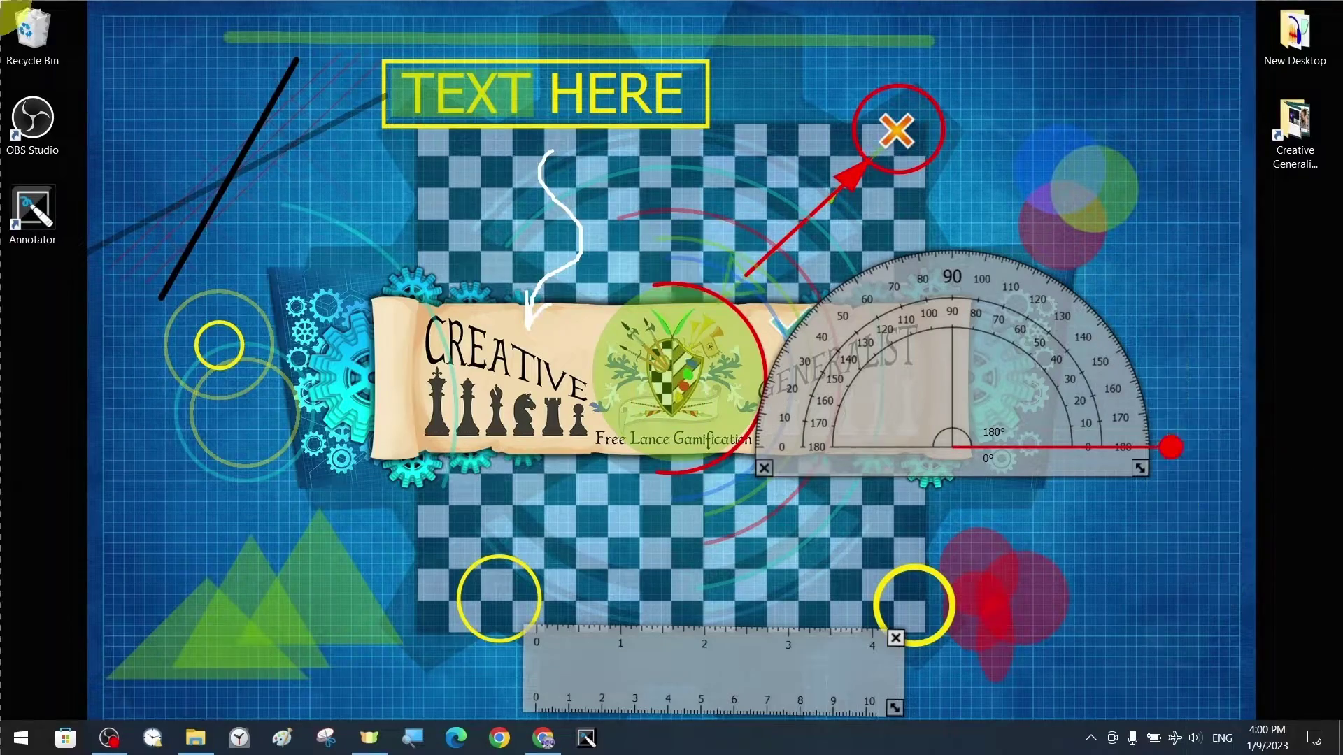
pyautogui.moveTo(86, 2); pyautogui.dragTo(1257, 718)
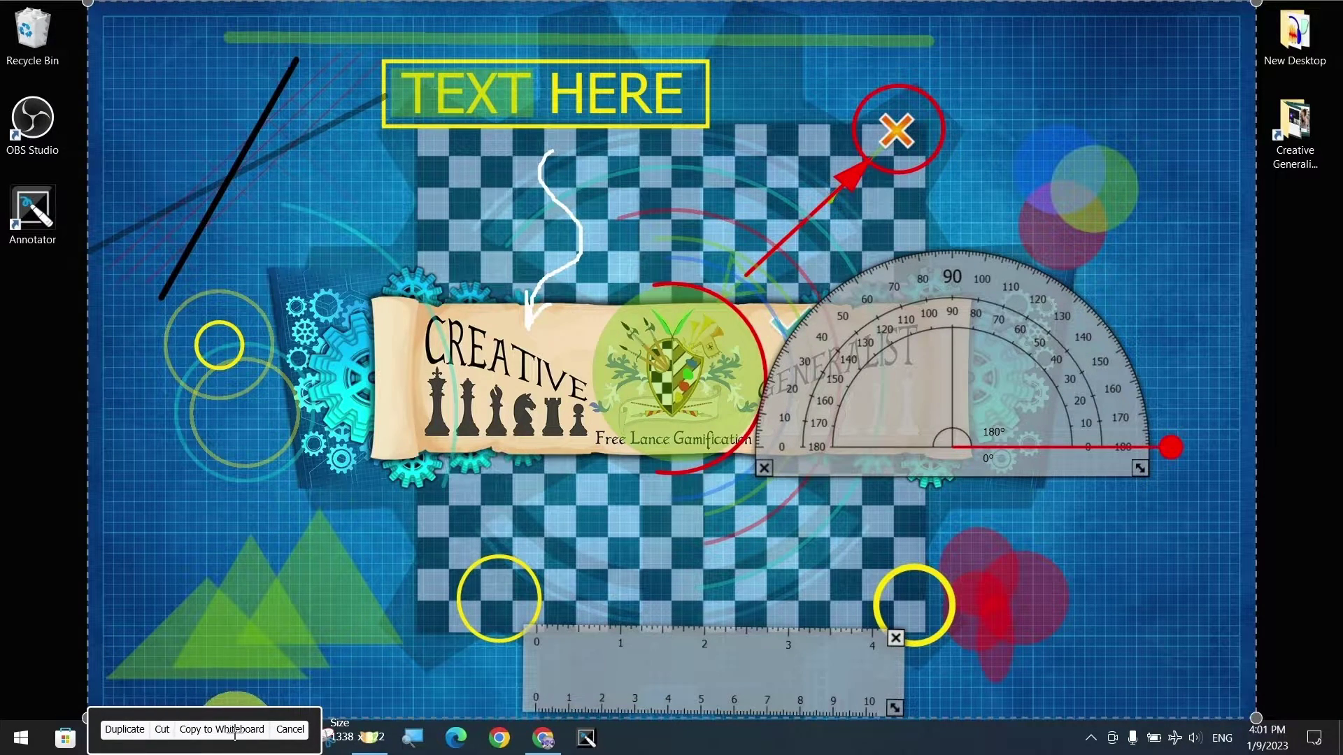
pyautogui.click(235, 731)
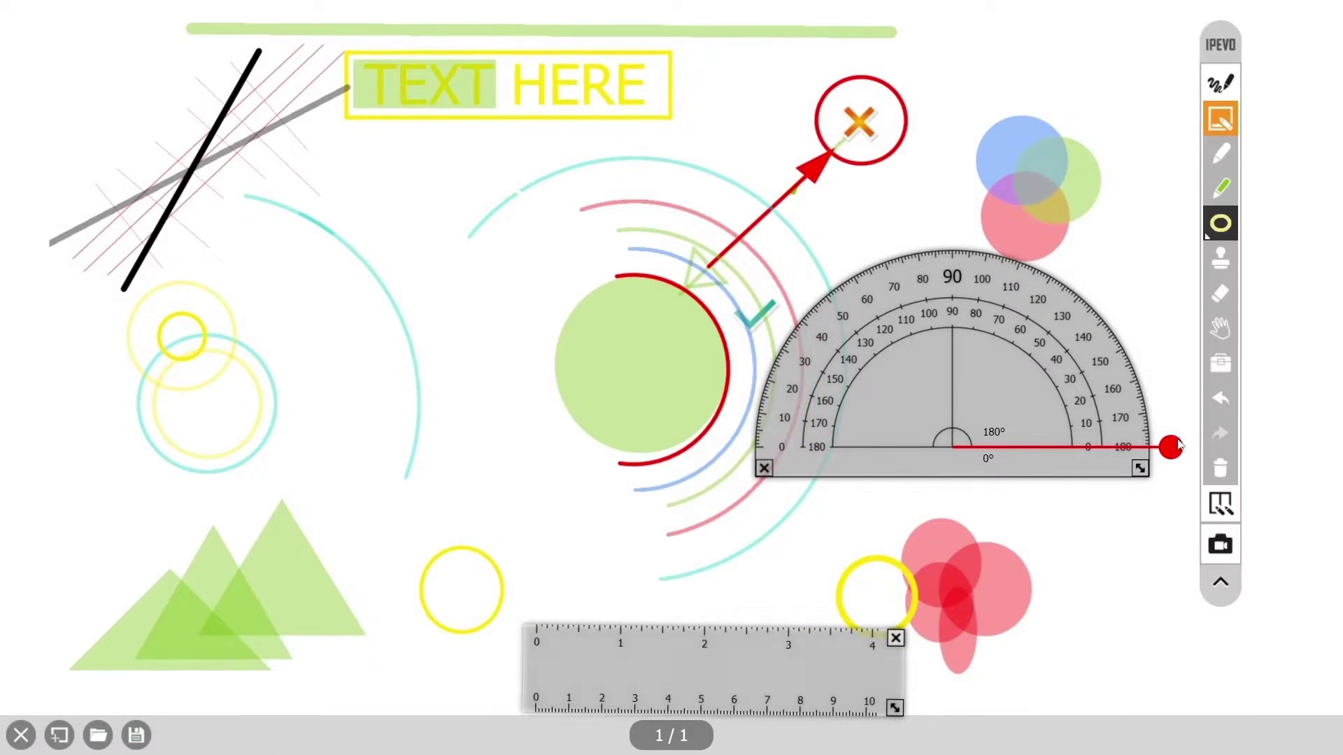
# Step: Leave and reopen the whiteboard, and copy the whole board 1 drawing onto a second board
pyautogui.click(1224, 119)
pyautogui.click(1225, 119)
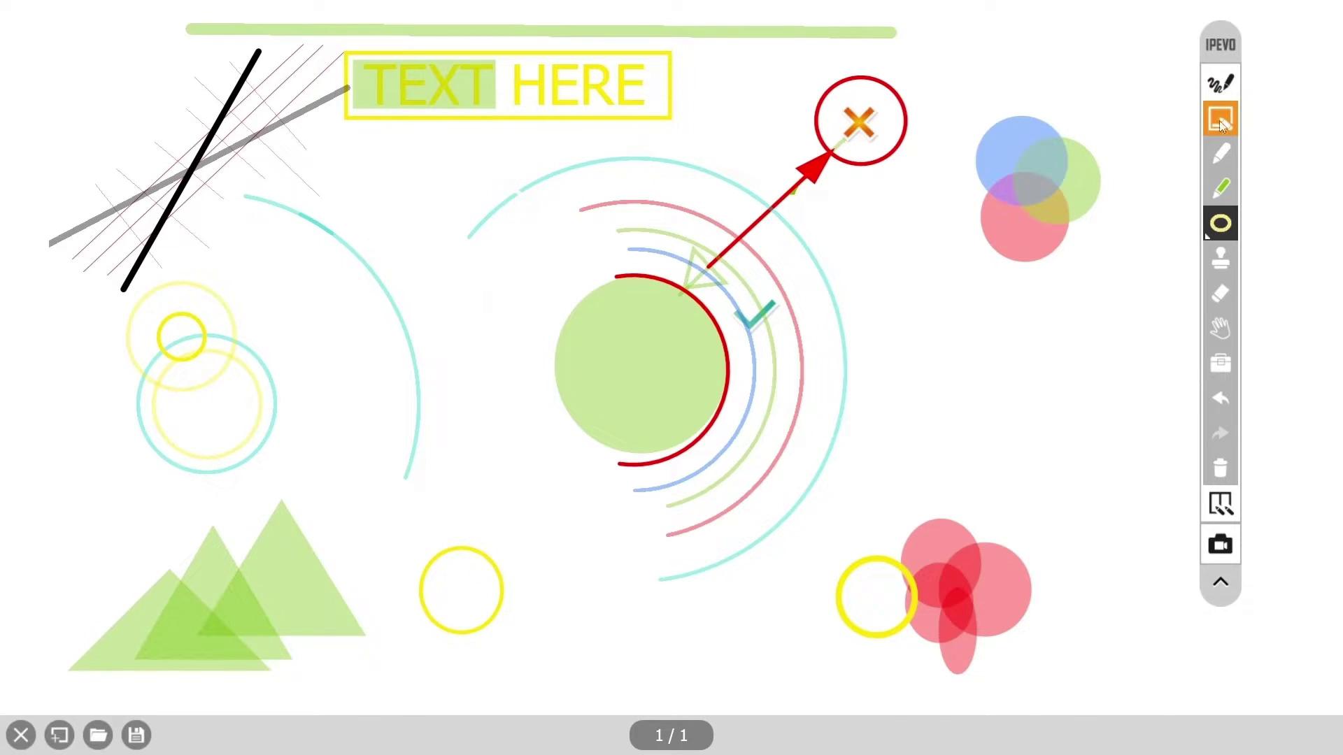
pyautogui.click(1219, 495)
pyautogui.moveTo(30, 7); pyautogui.dragTo(1124, 687)
pyautogui.click(177, 717)
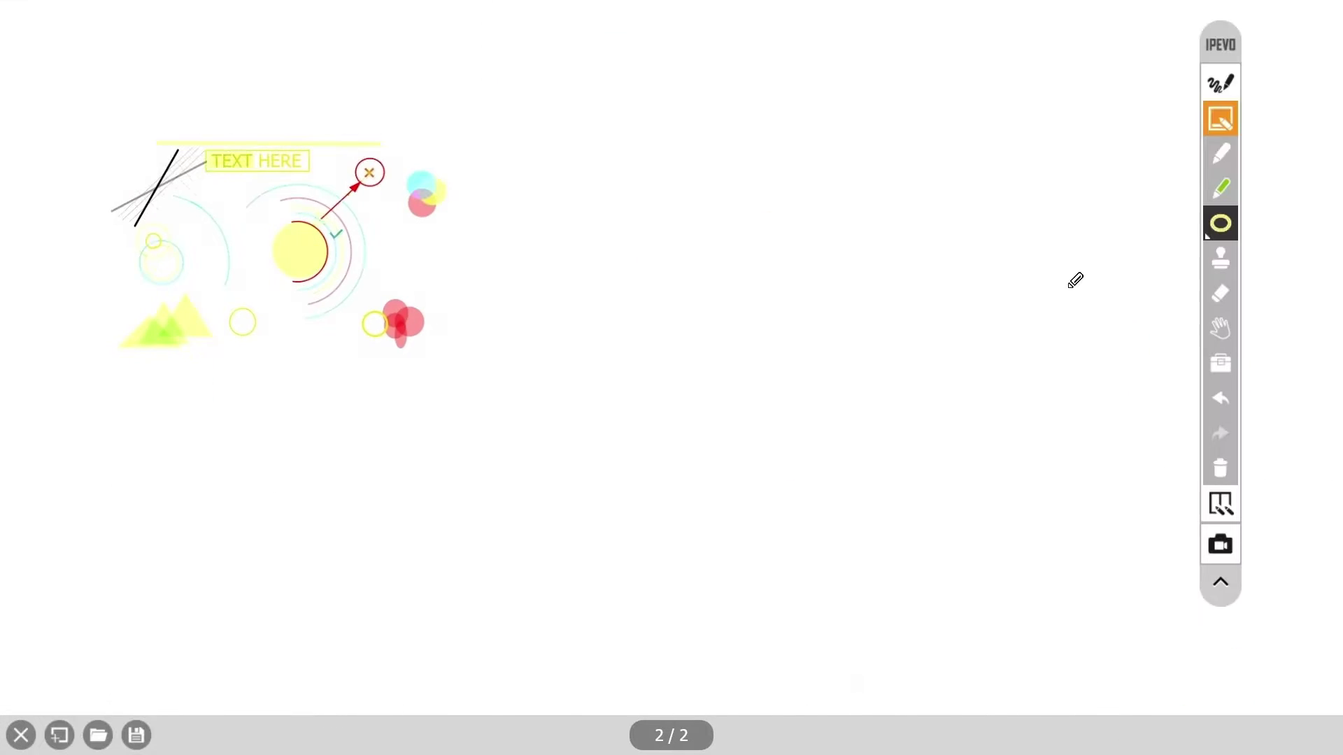
# Step: Add two more boards, the second with a grid background, and stretch the yellow ellipse on the grid board upward
pyautogui.click(61, 736)
pyautogui.click(39, 501)
pyautogui.click(59, 735)
pyautogui.click(35, 541)
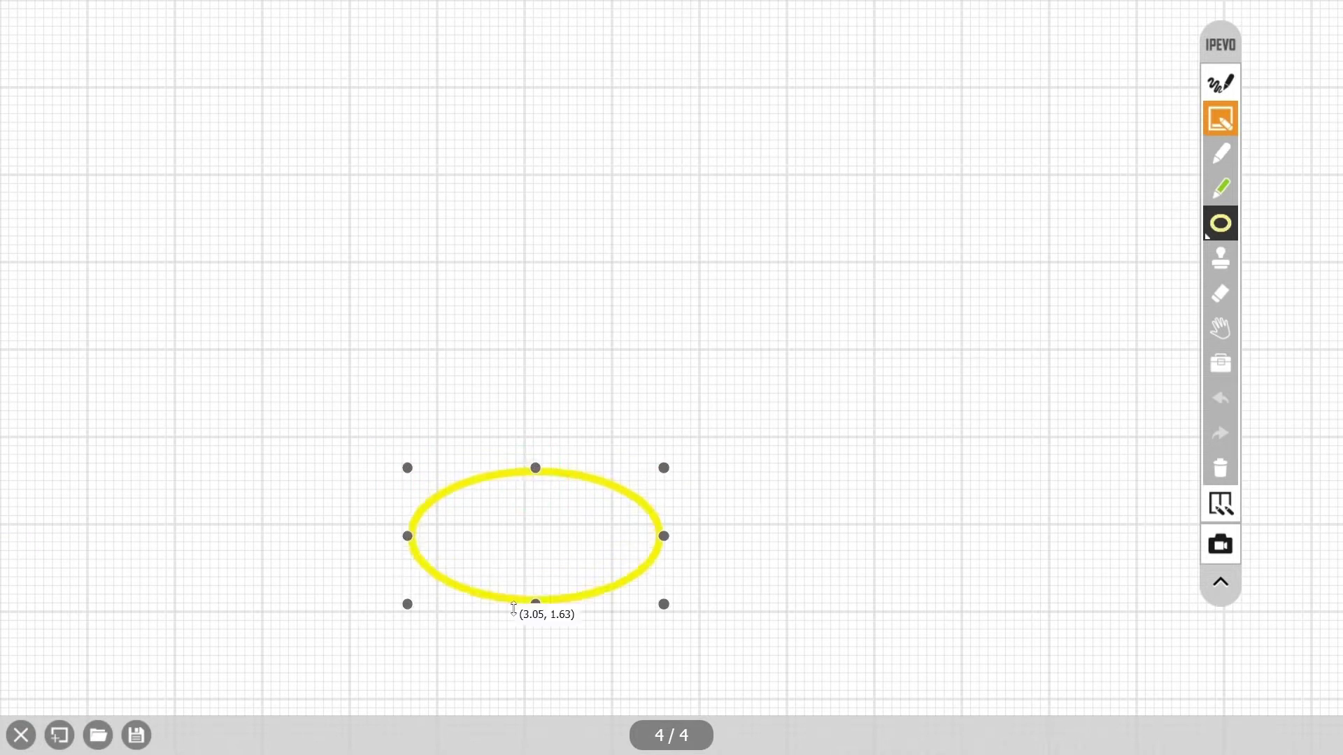
pyautogui.moveTo(535, 468); pyautogui.dragTo(534, 343)
# Step: Delete boards 4 and 3 from the board overview
pyautogui.click(671, 735)
pyautogui.click(647, 631)
pyautogui.click(671, 684)
pyautogui.click(685, 426)
pyautogui.click(645, 519)
pyautogui.click(671, 684)
pyautogui.click(684, 426)
# Step: Add a new tan board and a new grid board as boards 3 and 4
pyautogui.click(64, 738)
pyautogui.click(82, 500)
pyautogui.click(59, 735)
pyautogui.click(35, 540)
# Step: Open the board overview and look through boards 3 and 4
pyautogui.click(671, 735)
pyautogui.click(671, 469)
pyautogui.click(678, 582)
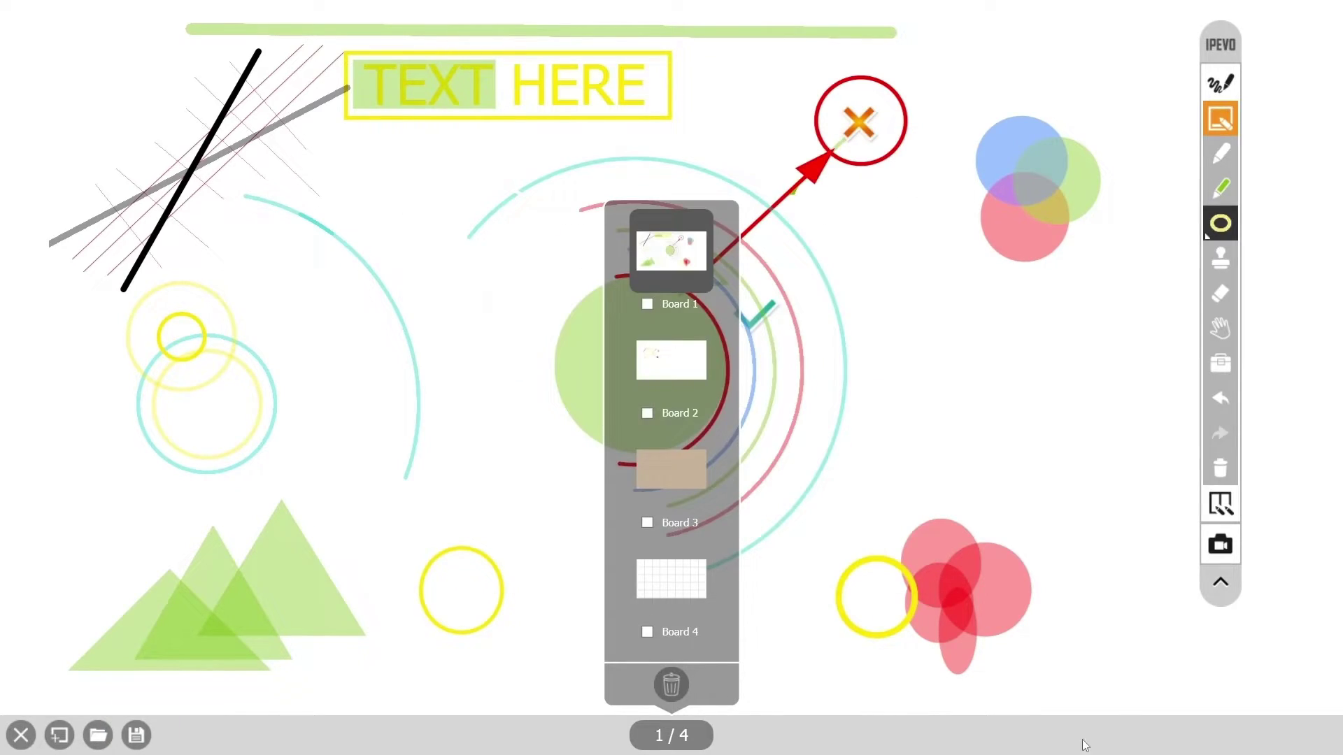
# Step: Leave the whiteboard, view the saved image 2023-01-09_160335.jpg from the desktop and close it
pyautogui.click(1220, 119)
pyautogui.doubleClick(22, 320)
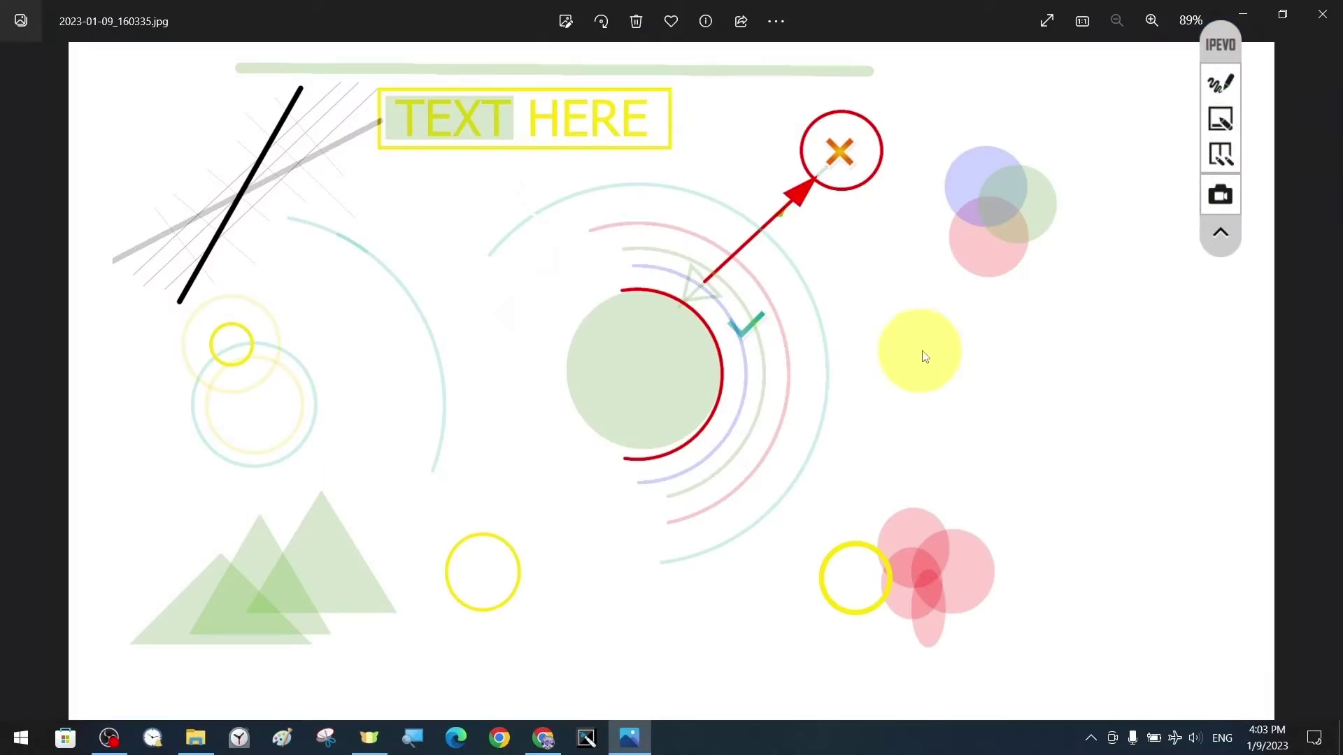
pyautogui.click(1321, 17)
# Step: Switch to Chrome, dismiss the downloads bar, collapse the Free Download list and go to the page's Advanced Tools section
pyautogui.click(558, 747)
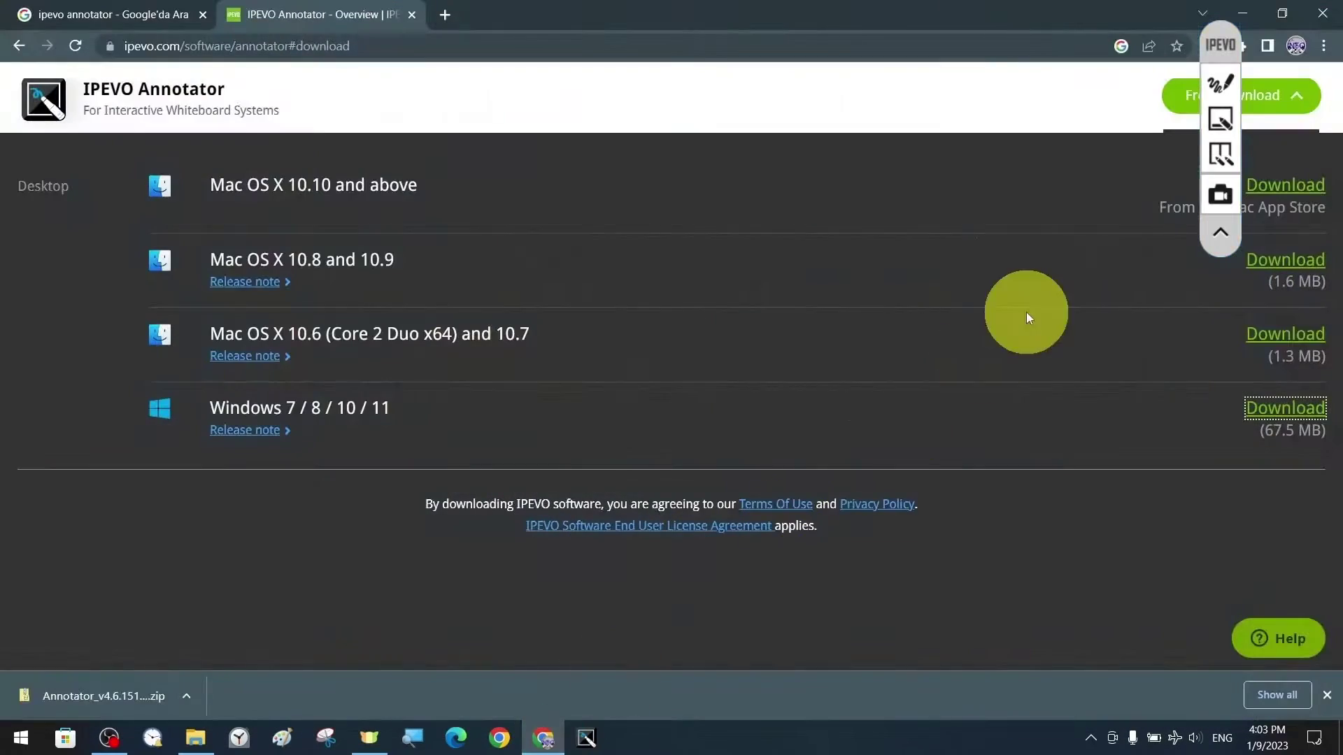
pyautogui.click(1264, 689)
pyautogui.click(1305, 203)
pyautogui.click(1322, 696)
pyautogui.click(1282, 95)
pyautogui.scroll(-8, 1023, 221)
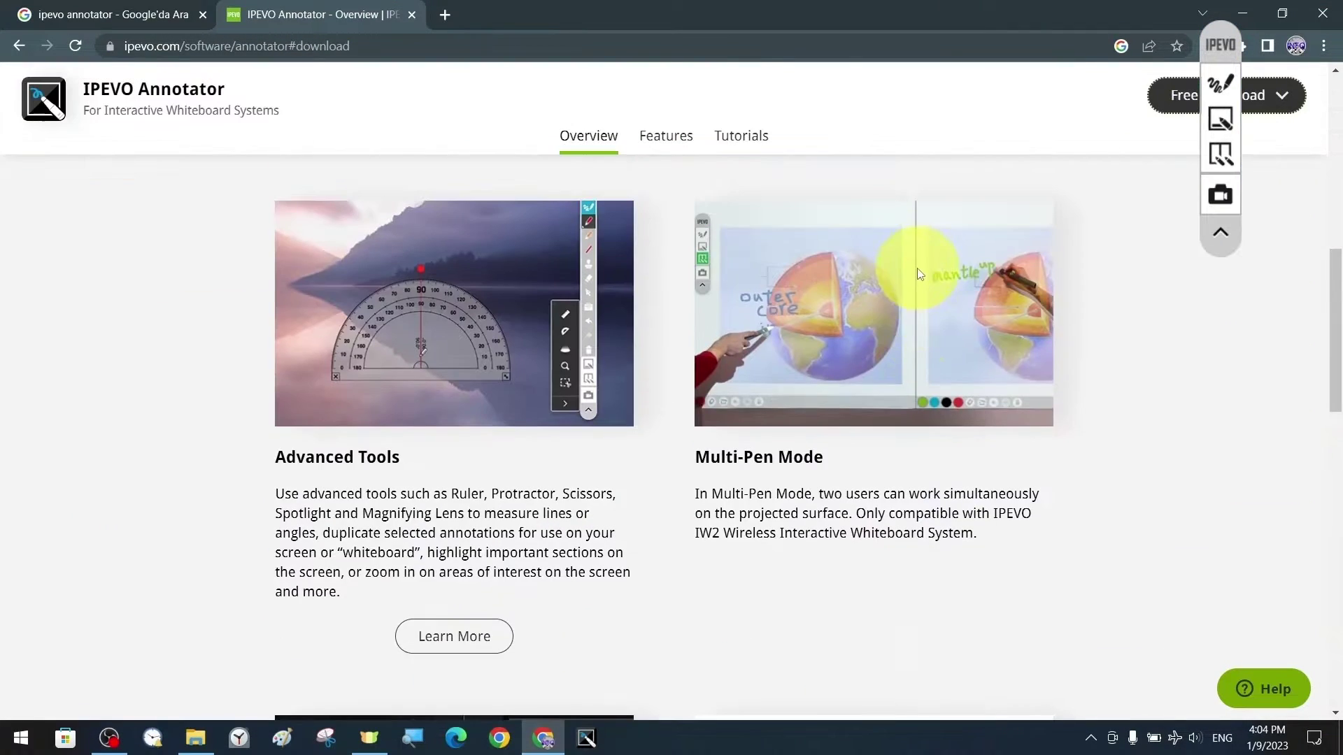
# Step: Show and hide the annotations over the web page, minimize Chrome and repeat the toggle over the desktop
pyautogui.click(1217, 85)
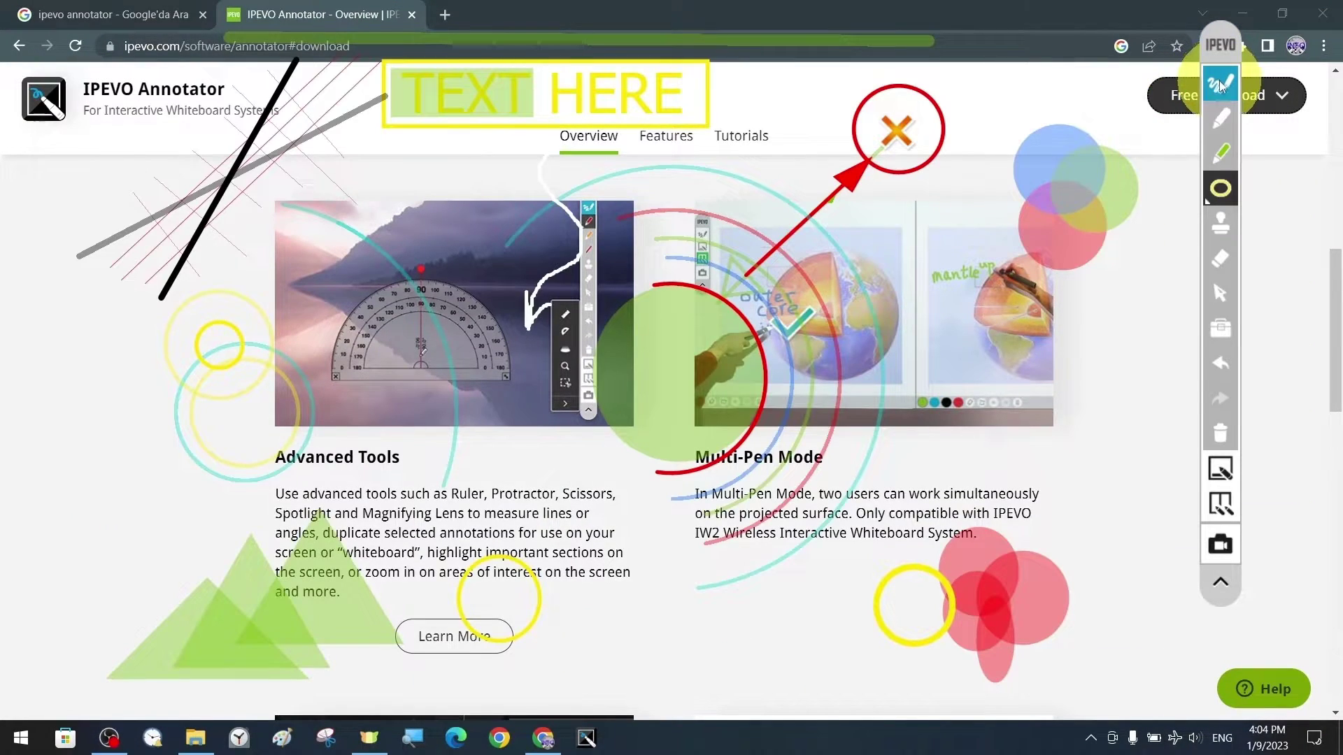
pyautogui.click(1221, 84)
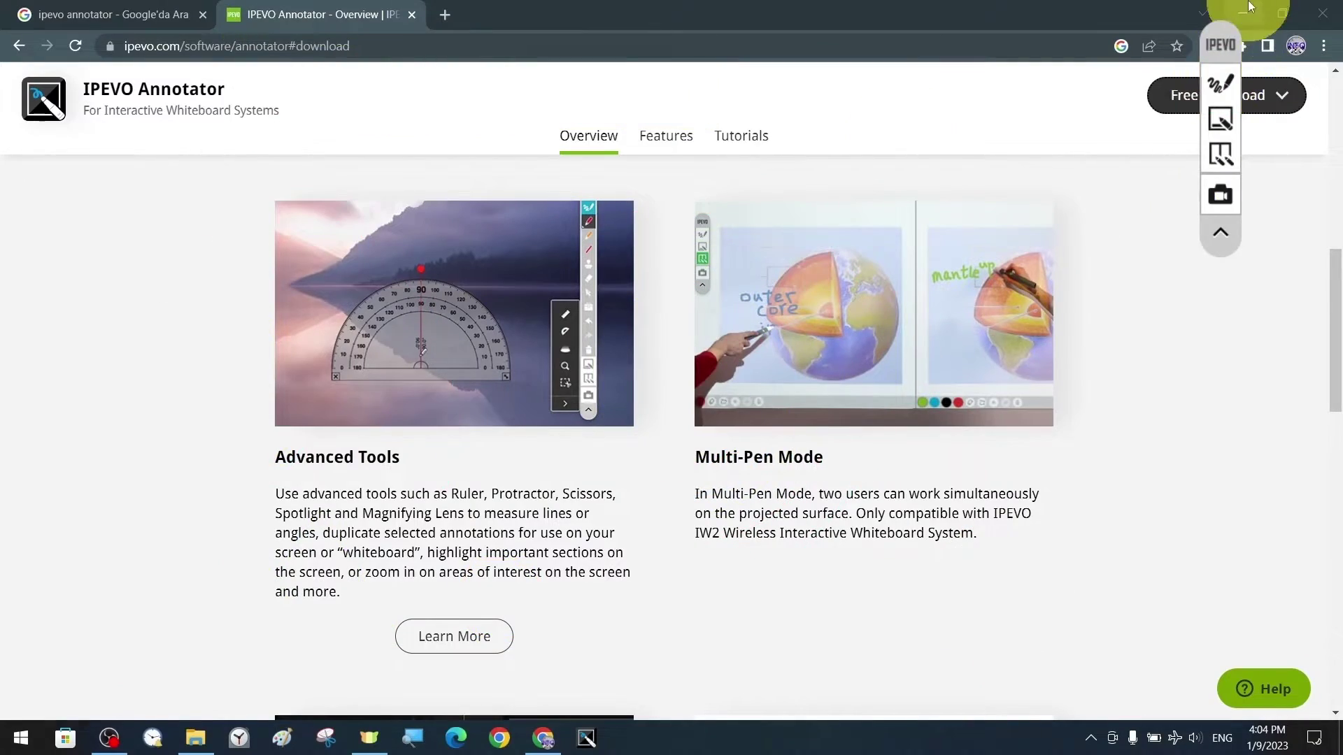
pyautogui.click(1249, 6)
pyautogui.click(1229, 86)
pyautogui.click(1228, 86)
pyautogui.click(1228, 86)
pyautogui.click(1228, 86)
# Step: Switch to the whiteboard and back to the desktop, leaving the desktop annotations shown
pyautogui.click(1221, 119)
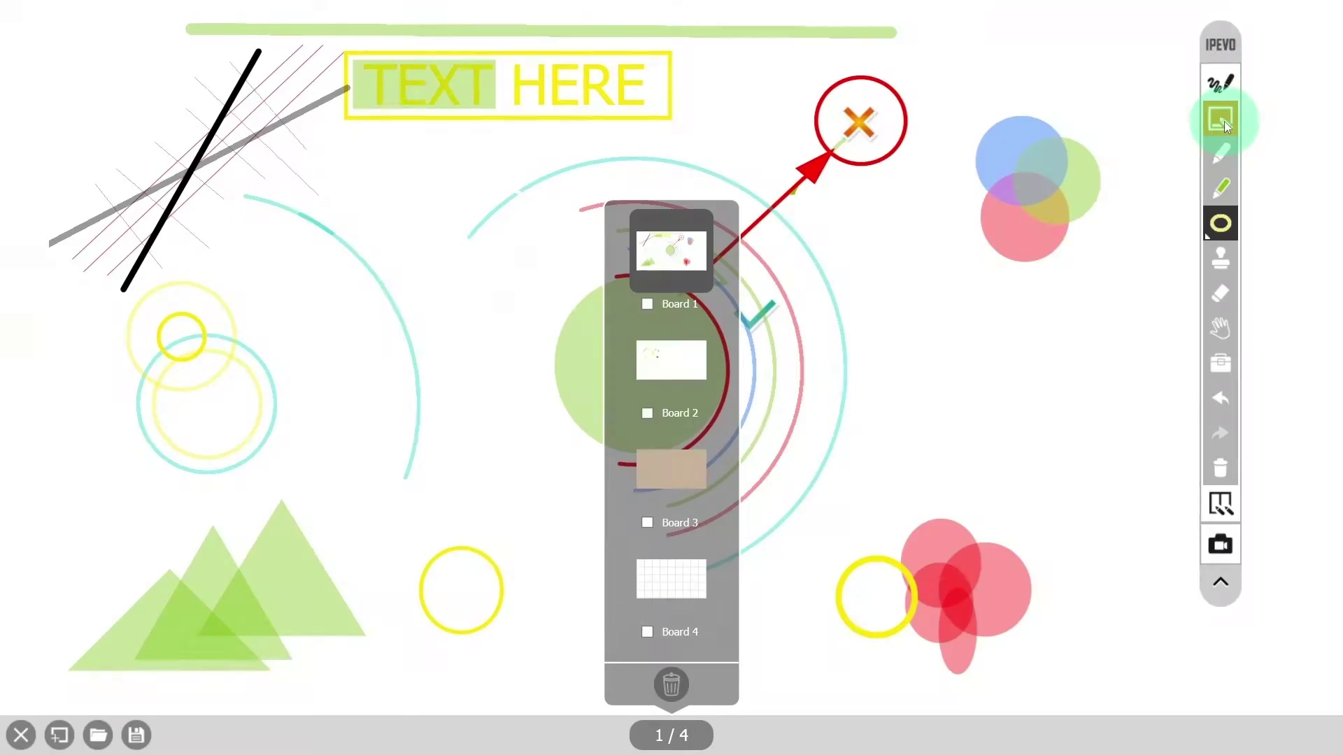
pyautogui.click(1225, 121)
pyautogui.click(1225, 85)
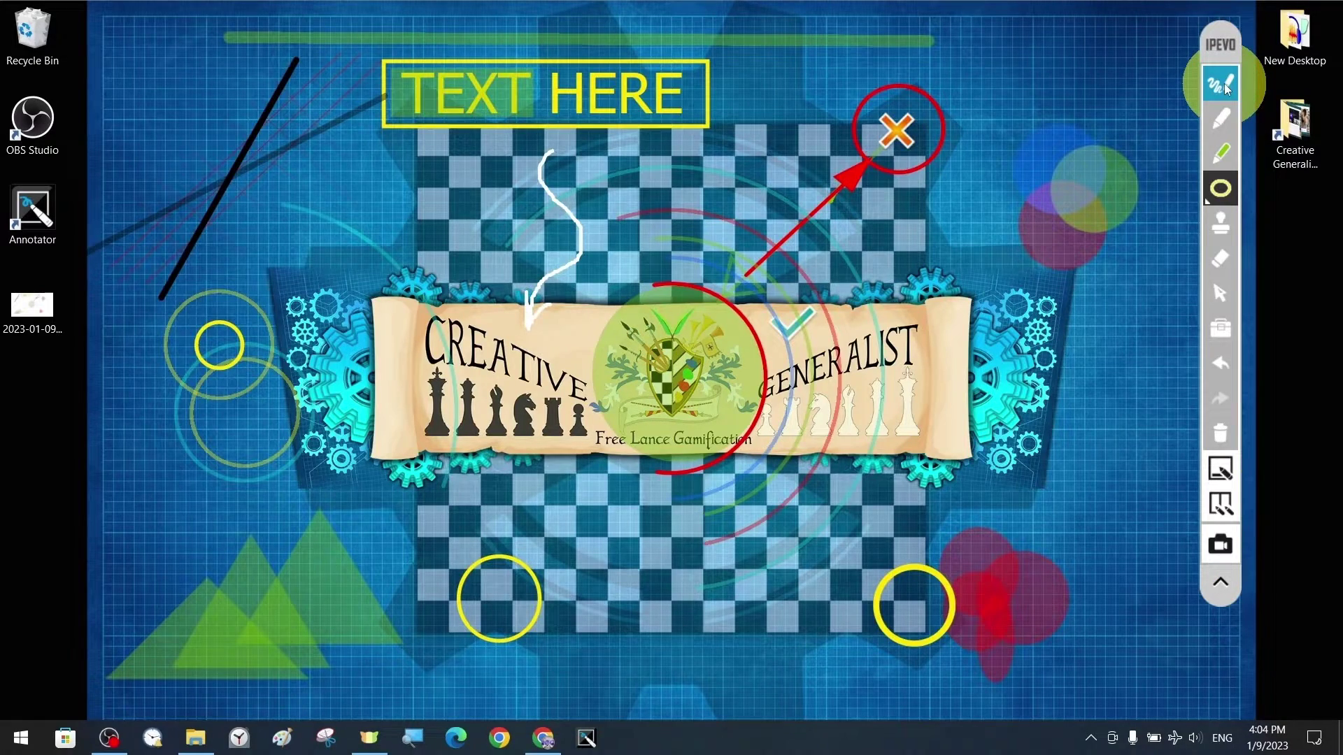
pyautogui.click(1229, 86)
pyautogui.click(1228, 86)
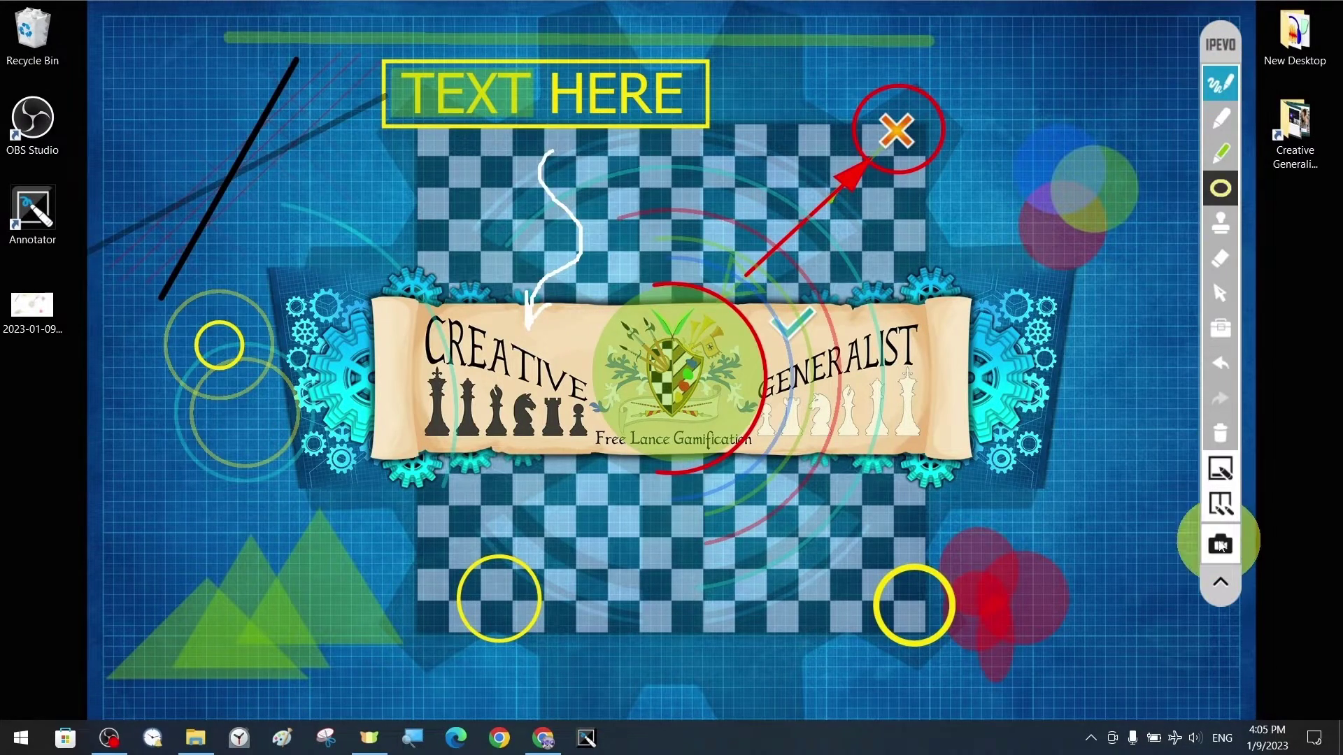
# Step: Capture the annotated wallpaper area as a screenshot and save it to the desktop
pyautogui.click(1220, 545)
pyautogui.click(1144, 469)
pyautogui.moveTo(93, 21); pyautogui.dragTo(1238, 724)
pyautogui.click(173, 729)
pyautogui.click(322, 348)
pyautogui.click(229, 363)
pyautogui.press('Return')
# Step: Open the saved image 2023-01-09_160523.jpg, restore and maximize its window, and close it
pyautogui.doubleClick(35, 403)
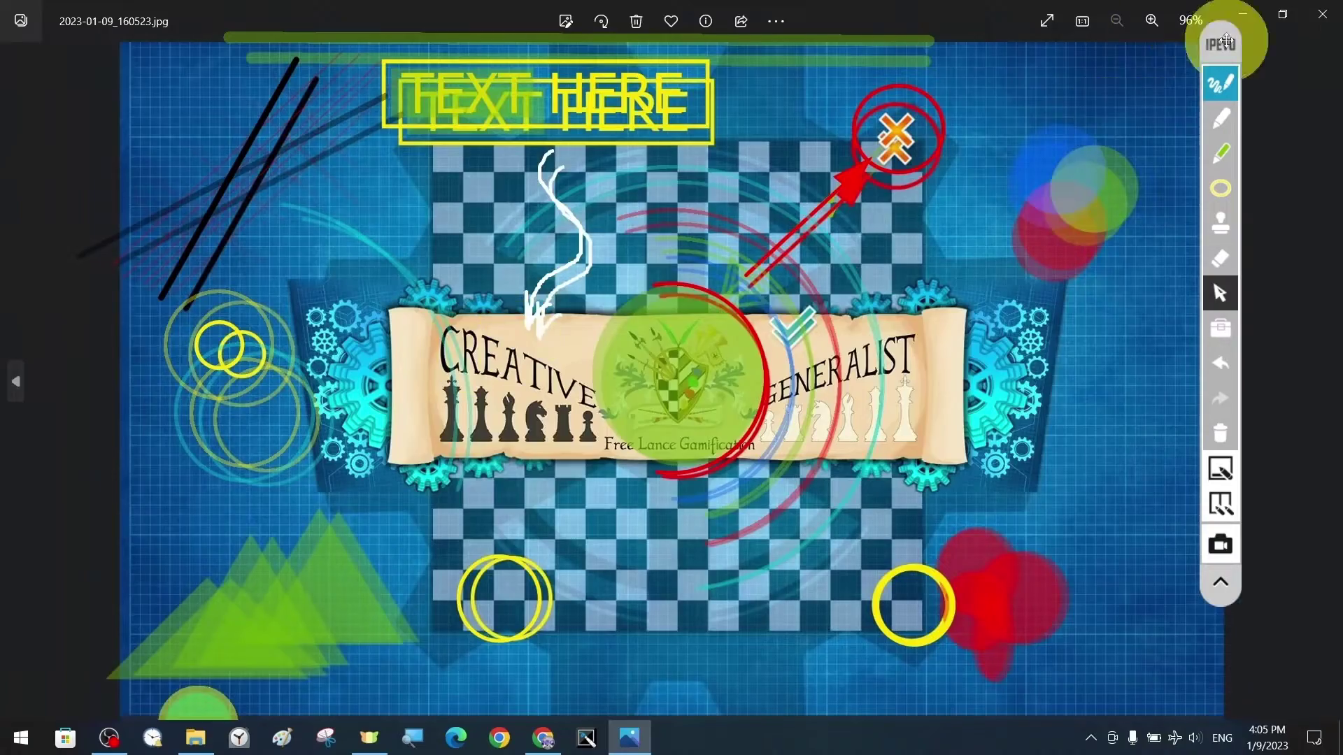
pyautogui.click(1277, 14)
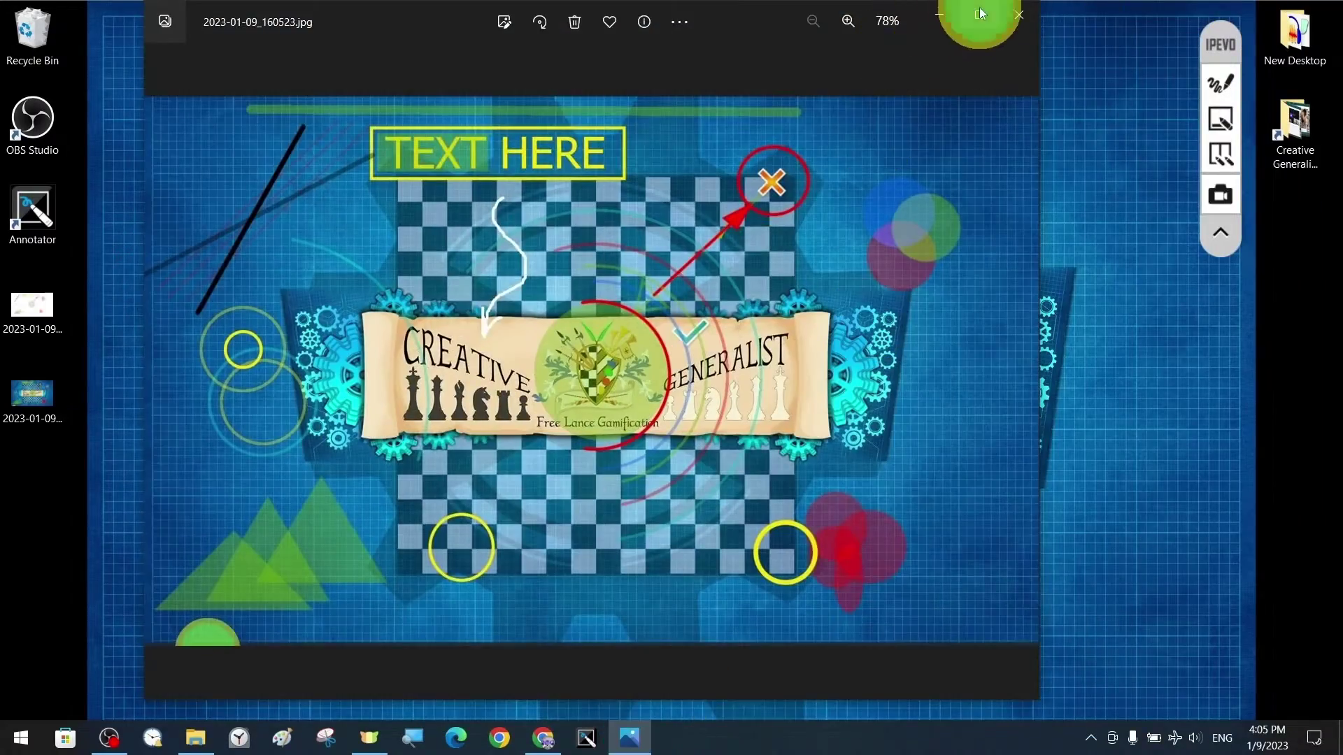
pyautogui.click(979, 11)
pyautogui.click(1319, 11)
# Step: Show the desktop annotations, clear them all and toggle the annotation mode off and on
pyautogui.click(1220, 84)
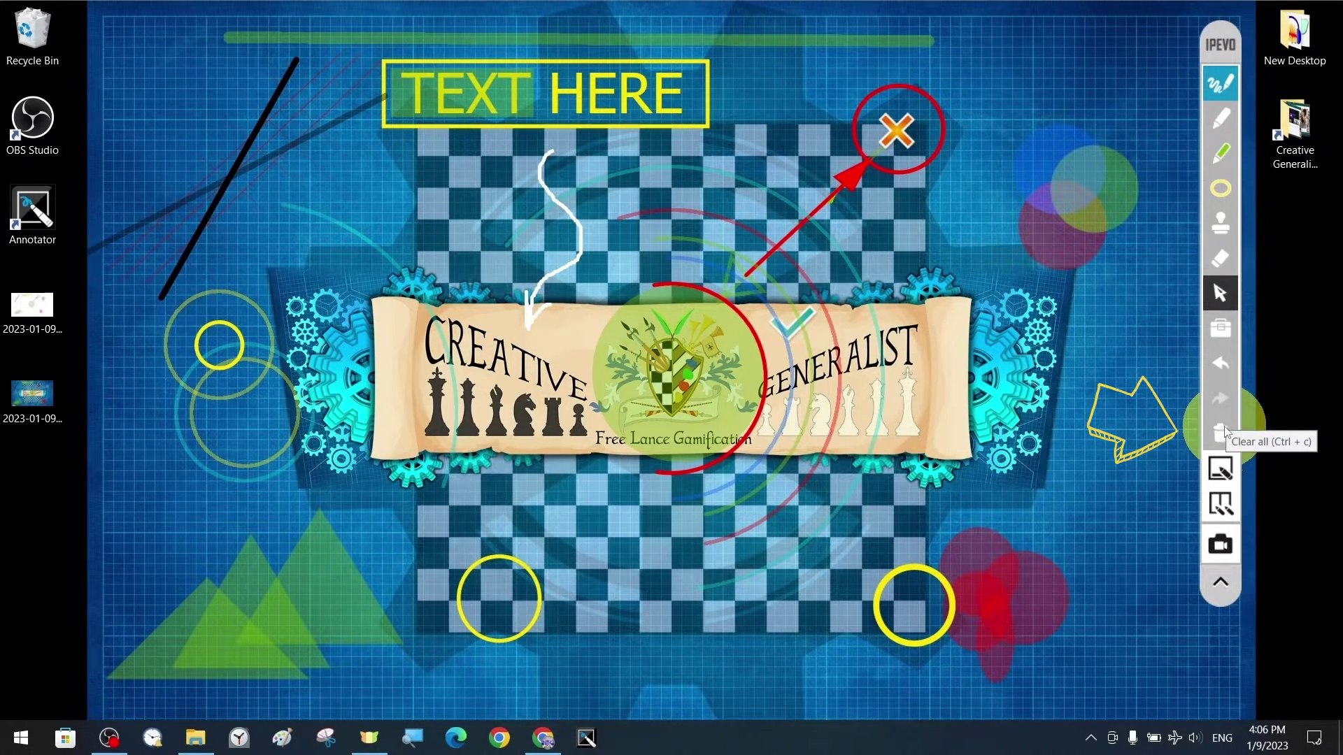
pyautogui.click(1221, 431)
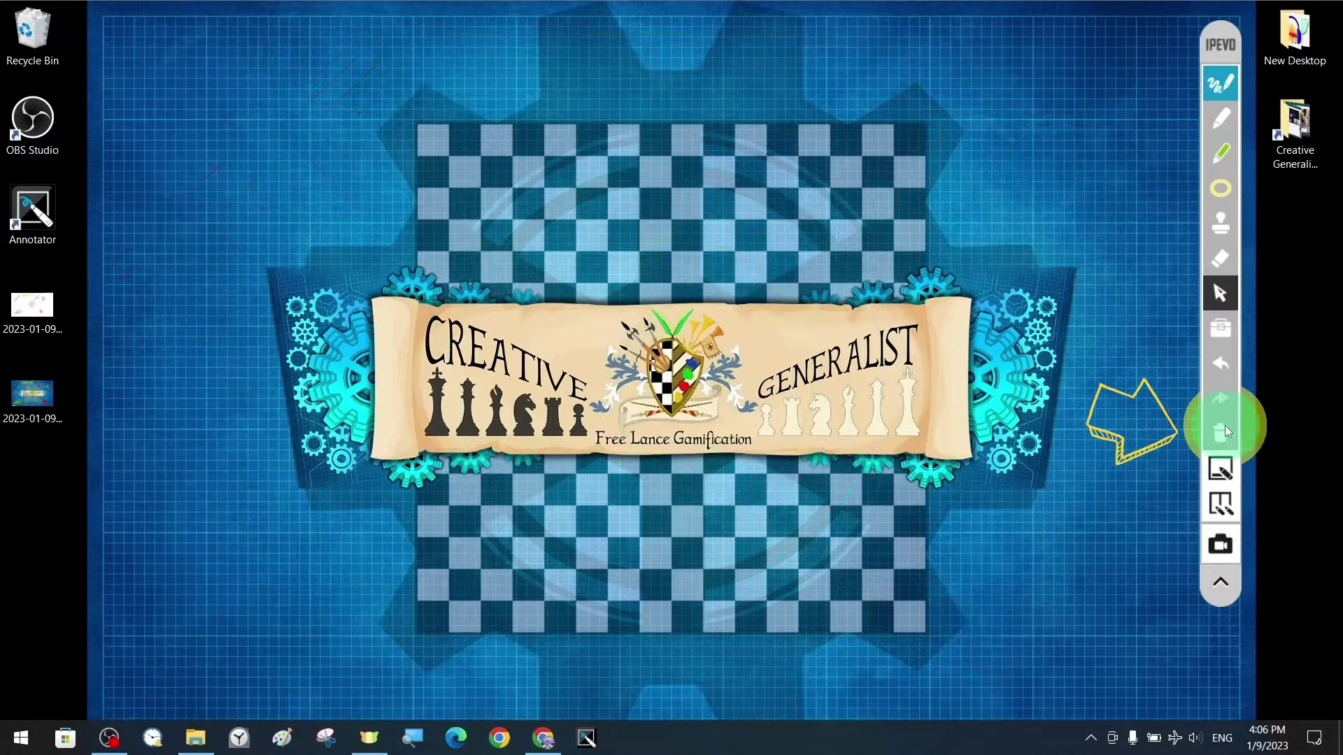
pyautogui.click(1221, 83)
pyautogui.click(1220, 83)
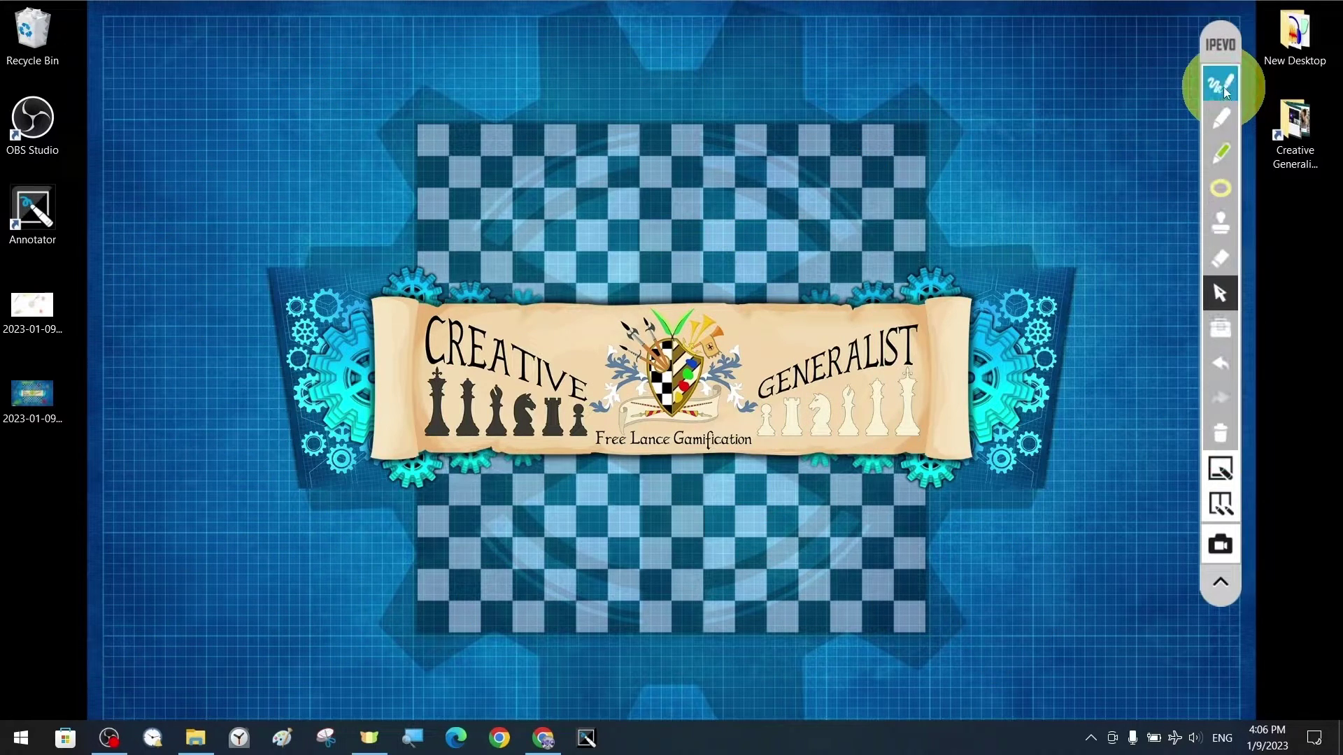
# Step: Open the whiteboard and start a capture of the triangle drawing with ruler and protractor on board 4
pyautogui.click(1221, 468)
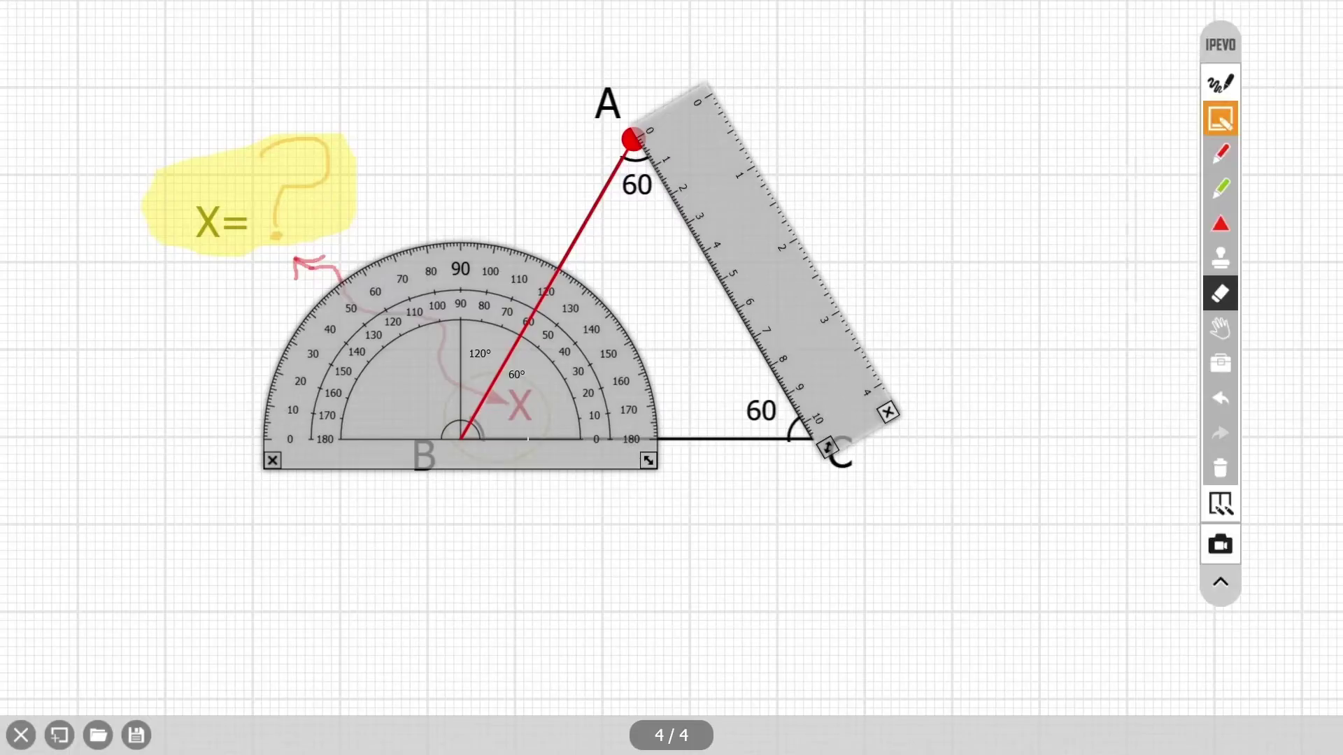
pyautogui.click(1221, 545)
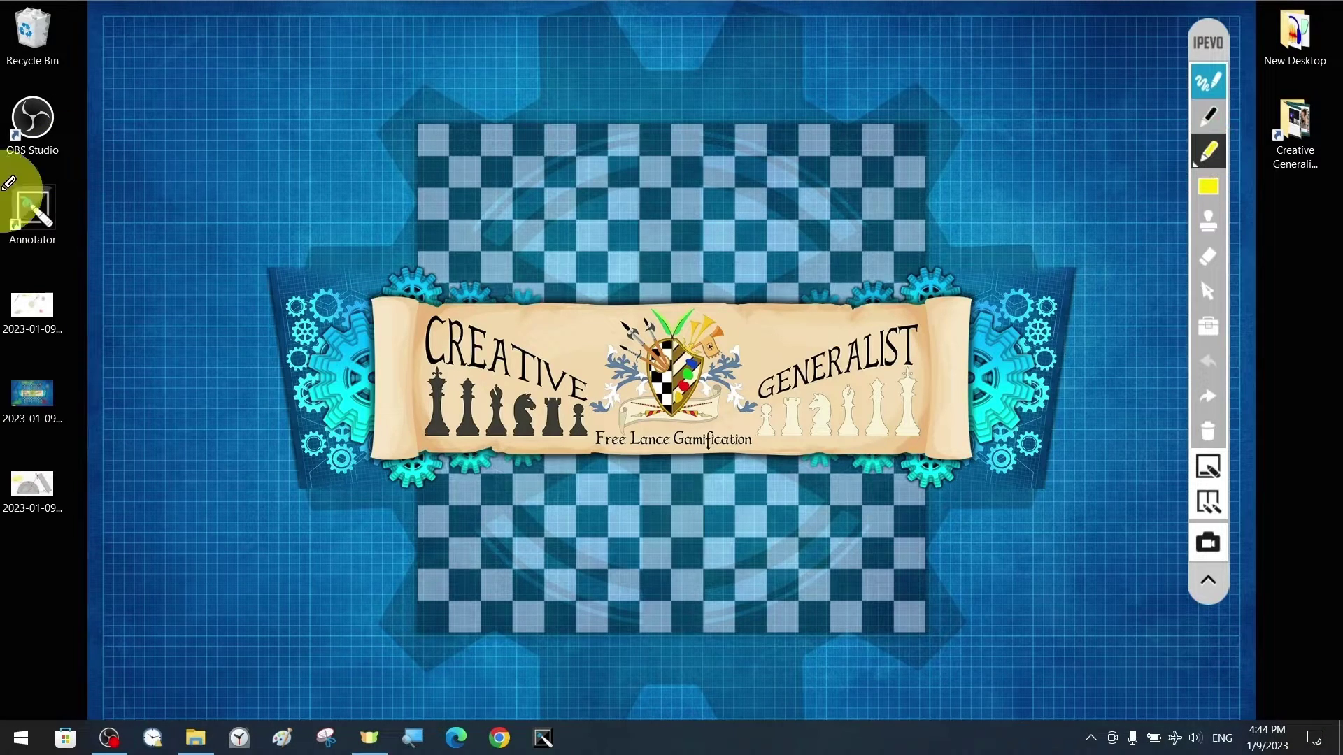
# Step: Draw a wavy yellow highlighter line above the banner, then toggle the desktop annotations until they are hidden
pyautogui.moveTo(231, 228)
pyautogui.mouseDown()
pyautogui.moveTo(535, 87)
pyautogui.moveTo(1112, 84)
pyautogui.mouseUp()
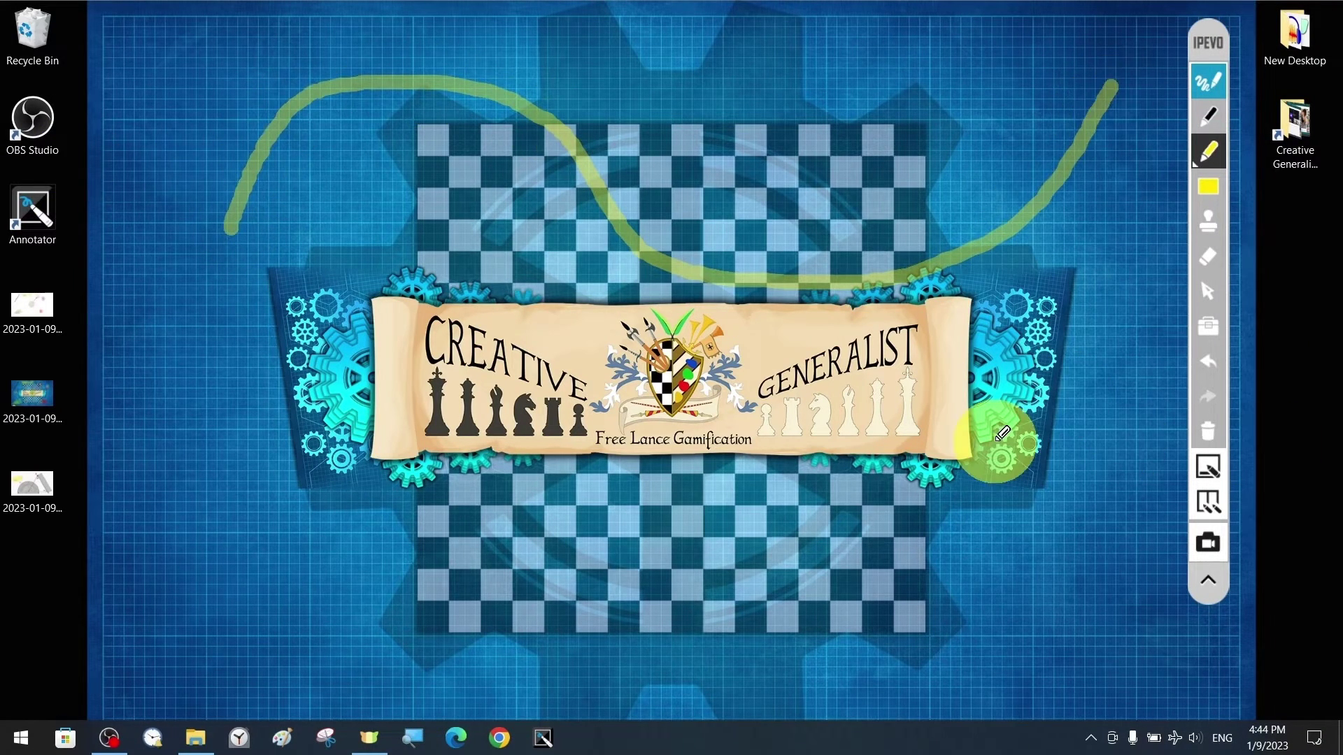
pyautogui.click(1209, 85)
pyautogui.click(1208, 86)
pyautogui.click(1209, 85)
pyautogui.click(1209, 85)
pyautogui.click(1208, 85)
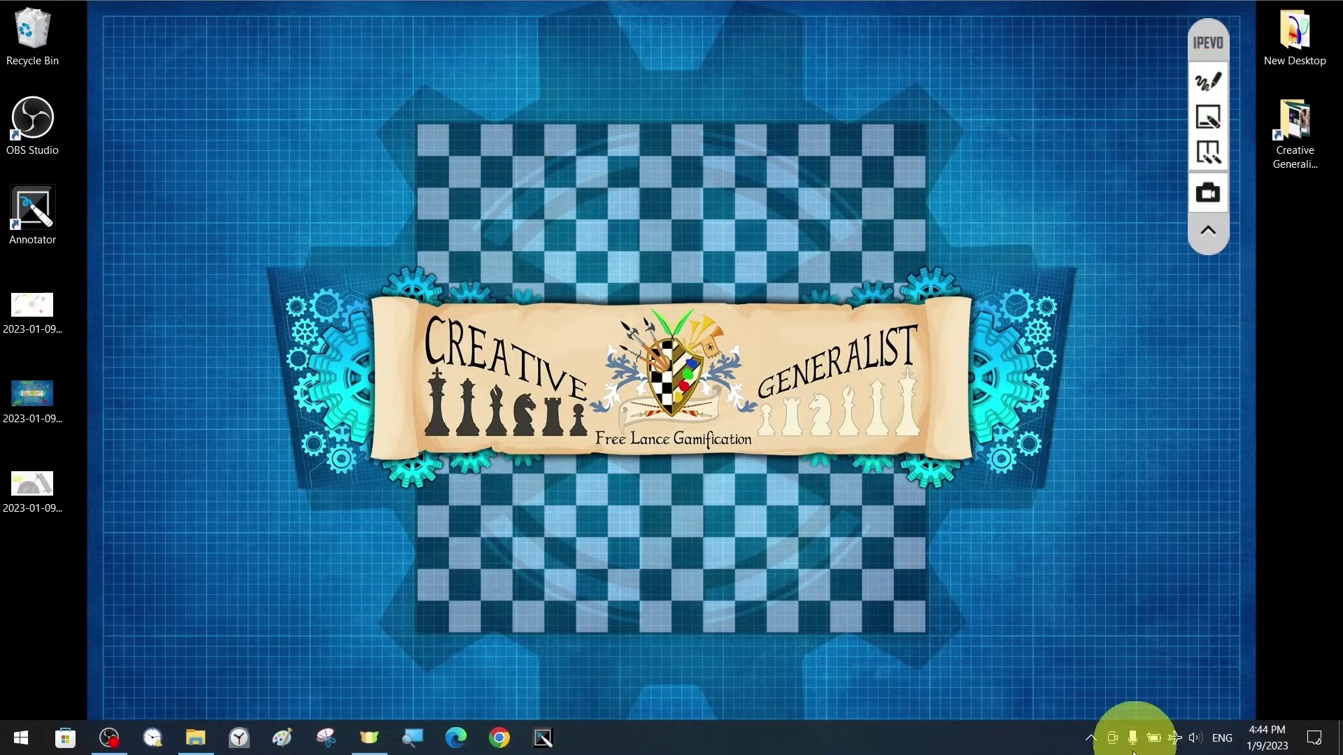
# Step: Show the annotations again, switch to the Cursor tool and hide the annotations
pyautogui.click(1202, 82)
pyautogui.click(1211, 302)
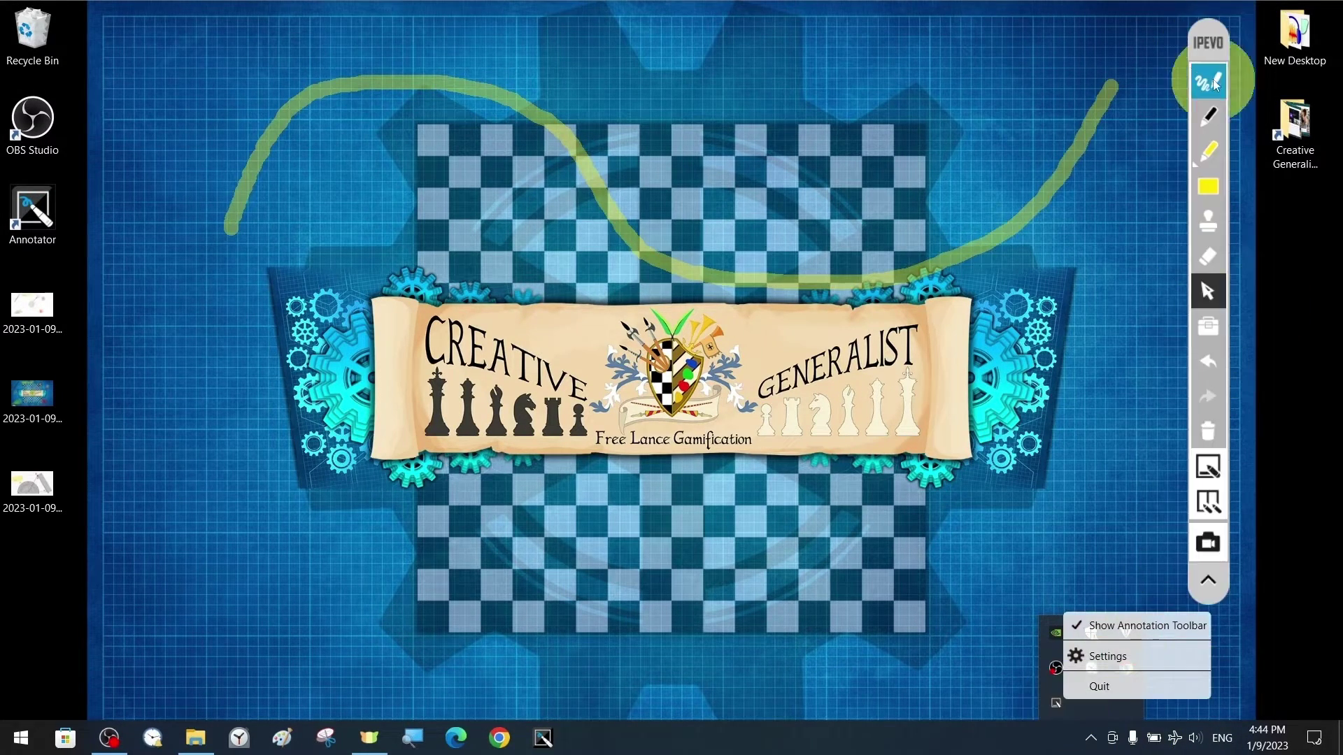
pyautogui.click(1208, 82)
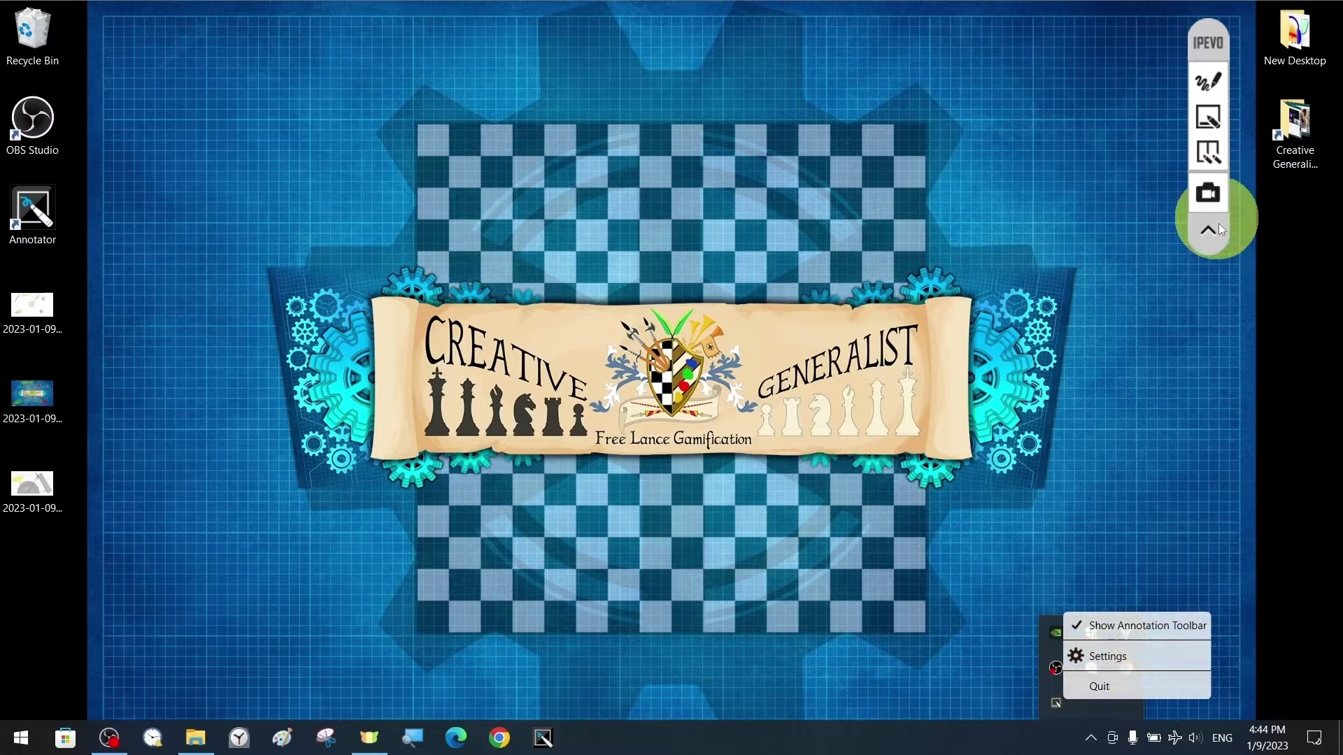
# Step: Open the Annotator settings, review the Update, Live Broadcast and general settings pages, and close the dialog
pyautogui.click(1125, 661)
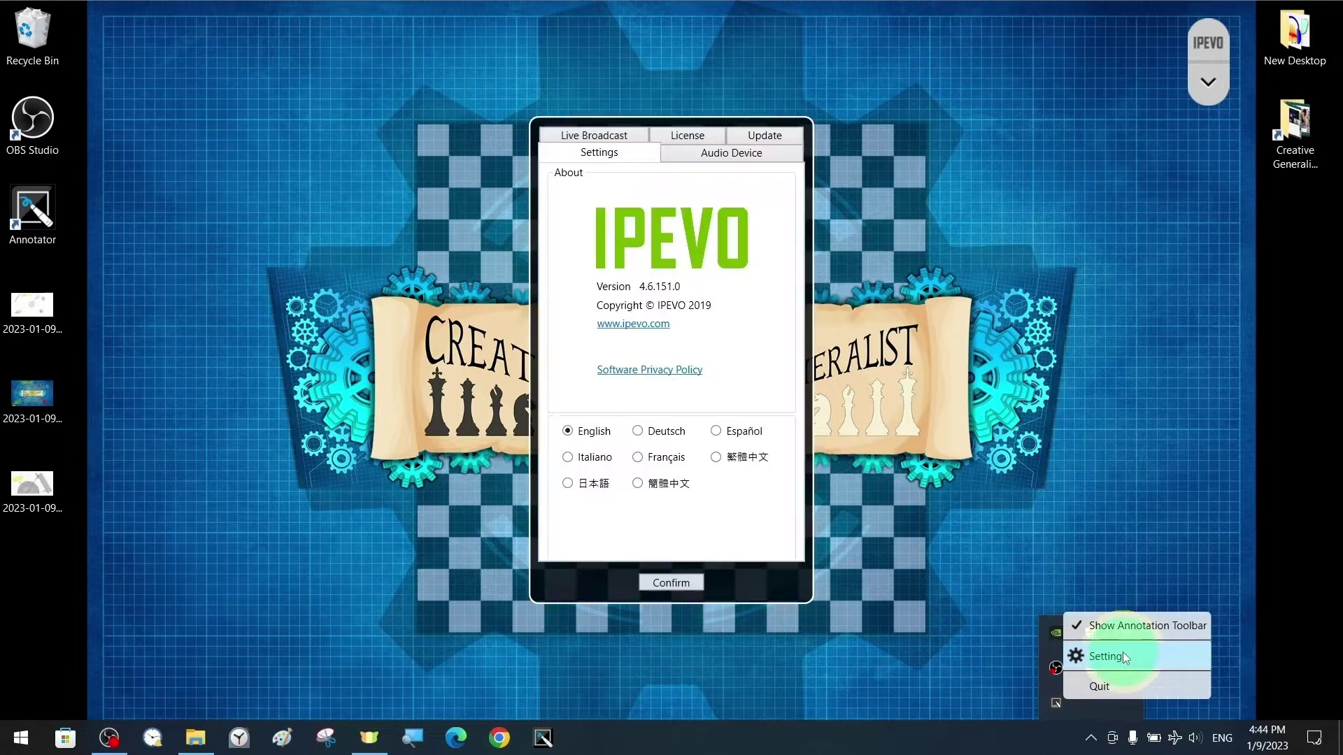
pyautogui.click(729, 135)
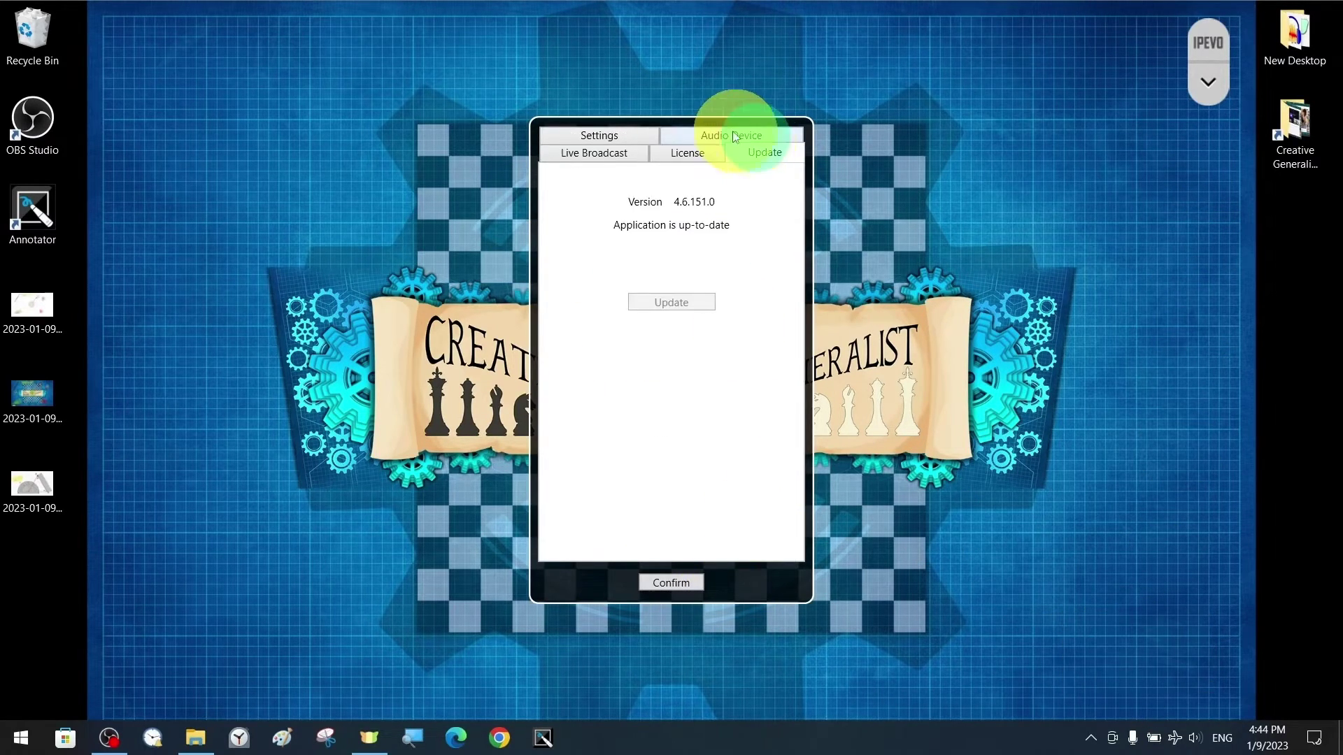
pyautogui.click(617, 148)
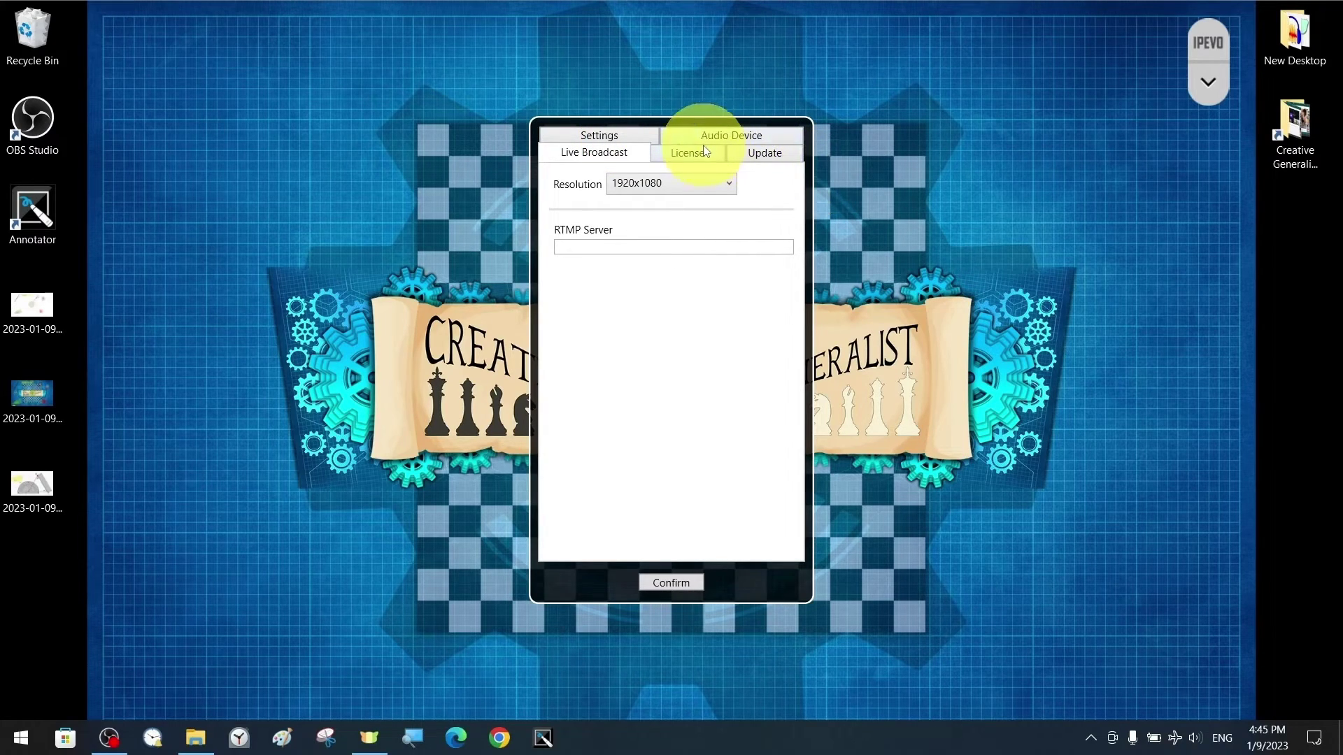
pyautogui.click(745, 156)
pyautogui.click(628, 140)
pyautogui.click(682, 584)
# Step: Quit Annotator from the system tray and close the Mouse Highlight settings window
pyautogui.rightClick(1054, 703)
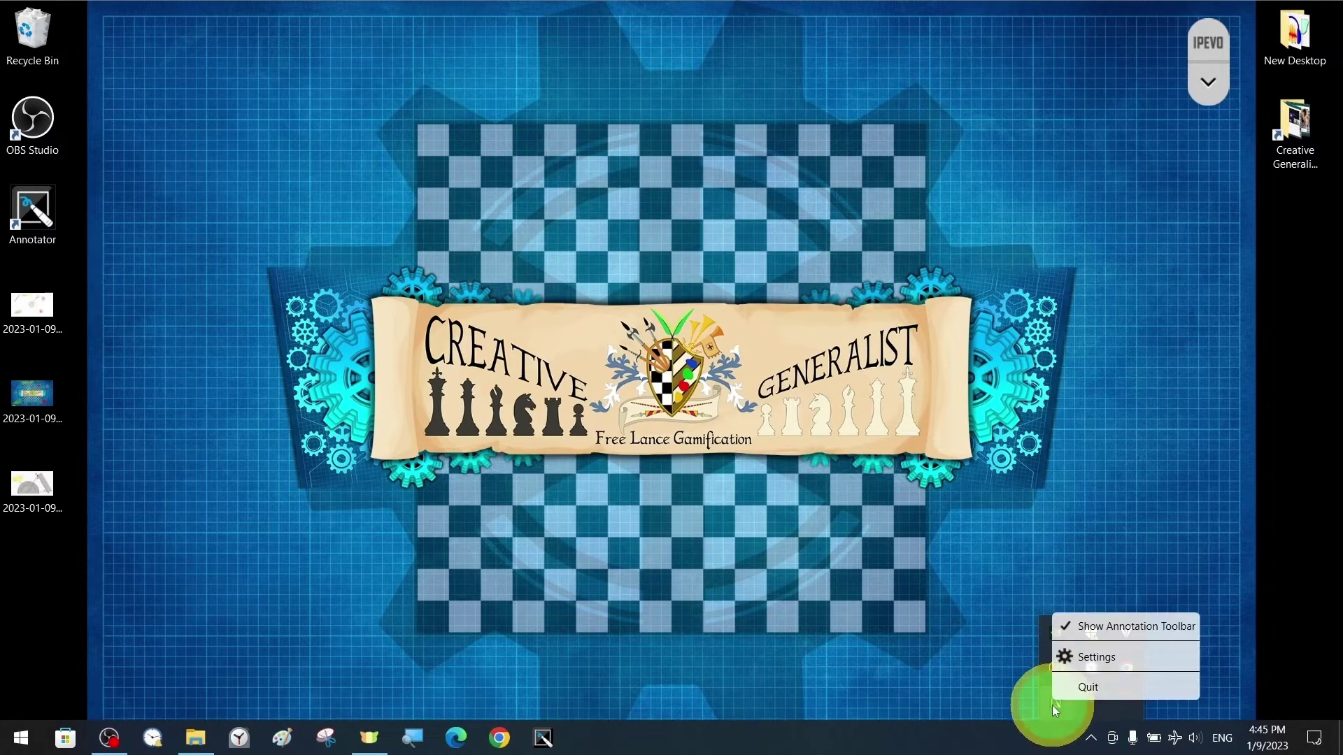
pyautogui.click(1105, 686)
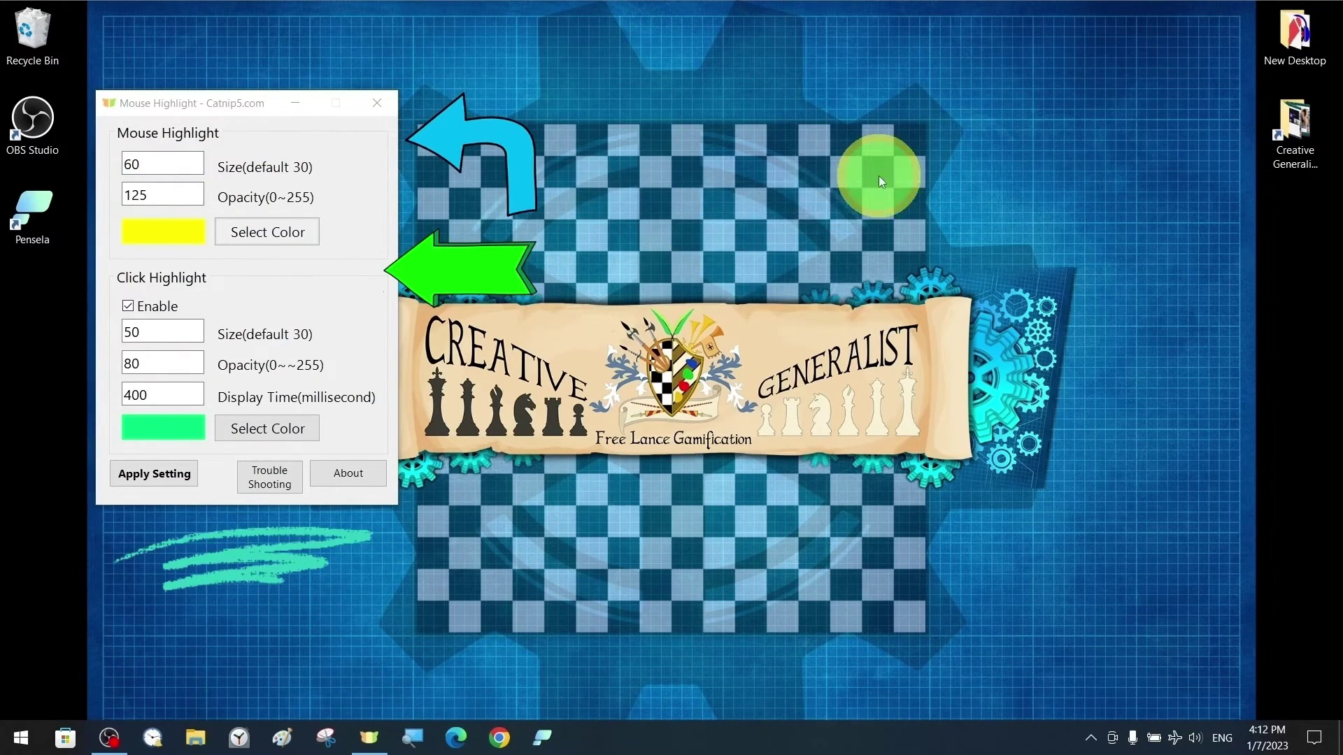
pyautogui.click(386, 106)
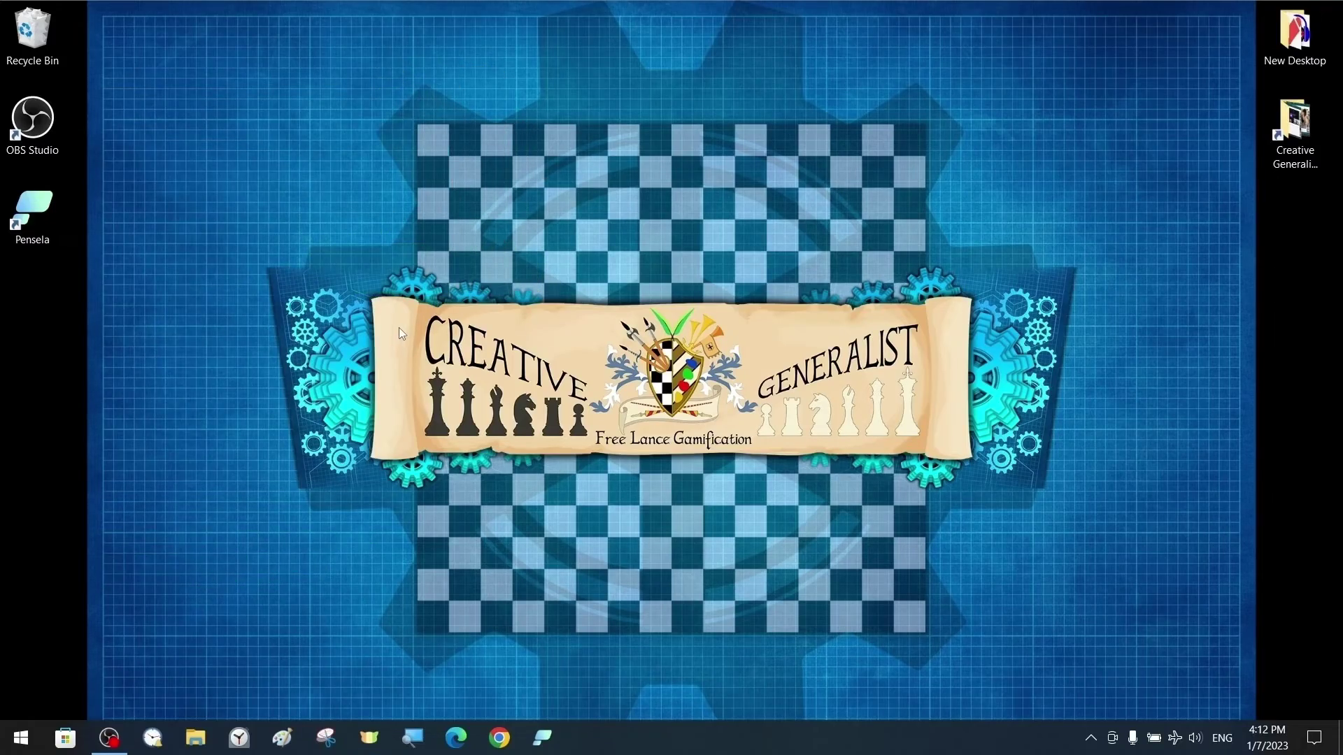